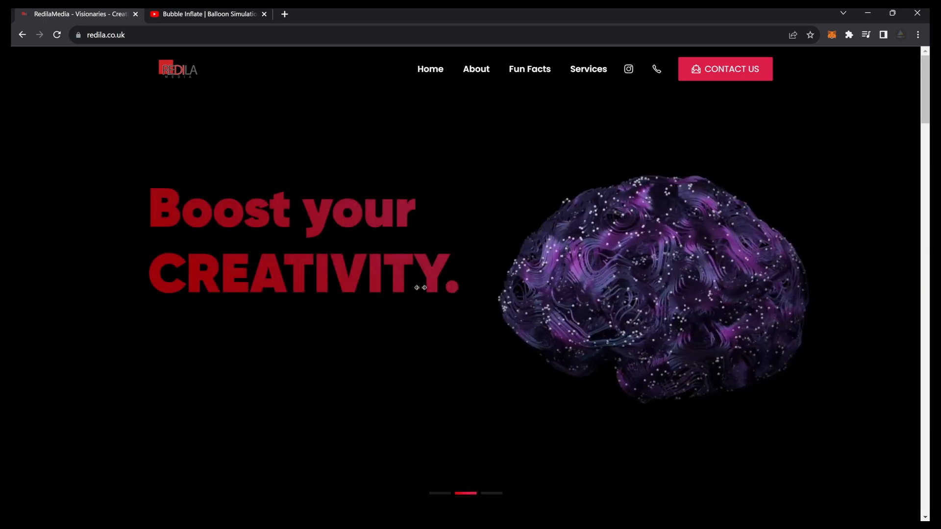
# Switch to the Bubble Inflate tutorial page on YouTube and read the highlighted comment about adding texture
pyautogui.click(209, 12)
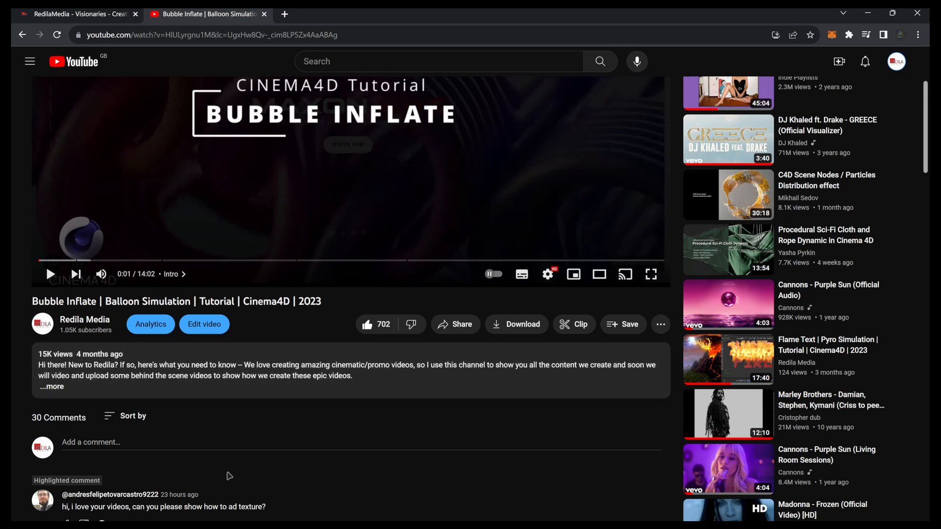
pyautogui.scroll(-3, 230, 470)
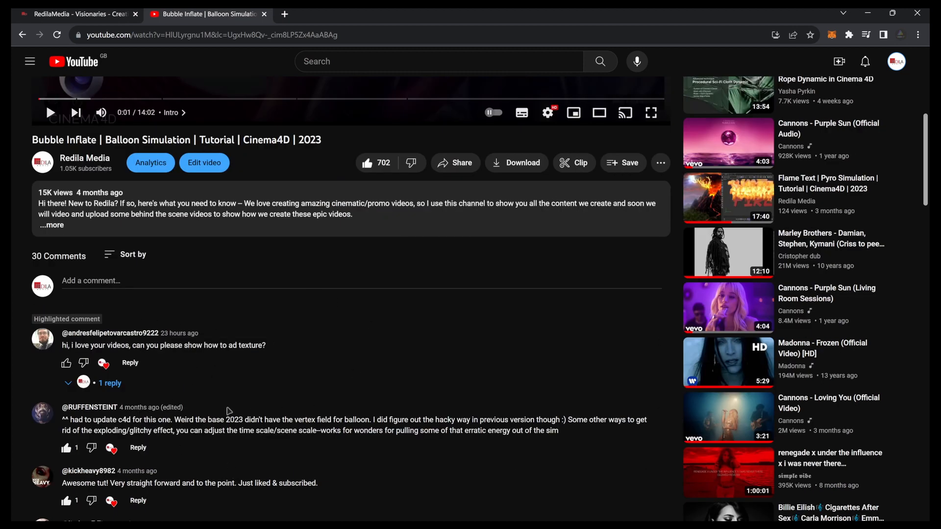
pyautogui.scroll(-3, 230, 410)
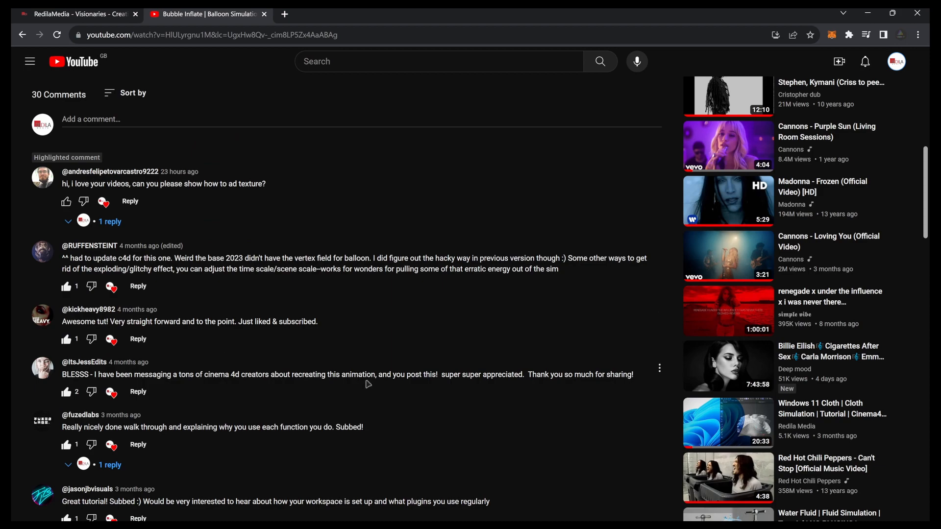
pyautogui.scroll(4, 365, 384)
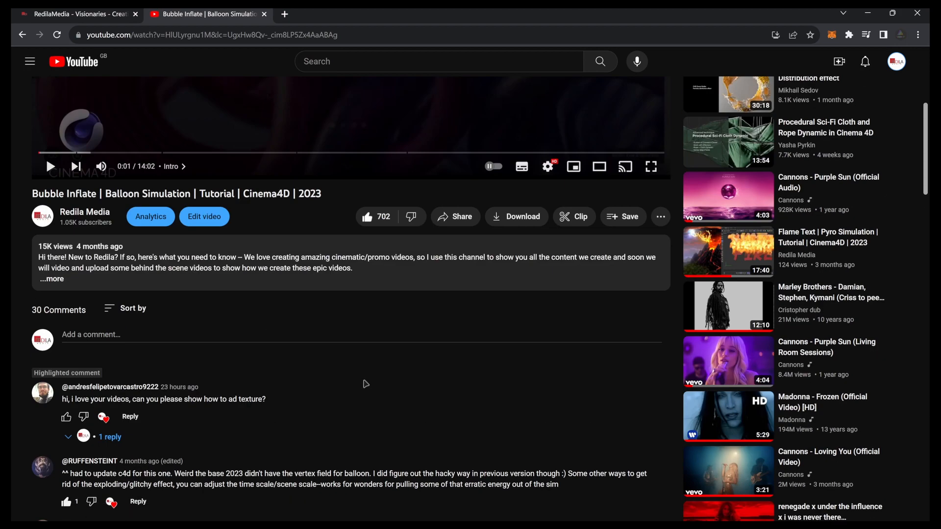
pyautogui.scroll(2, 197, 388)
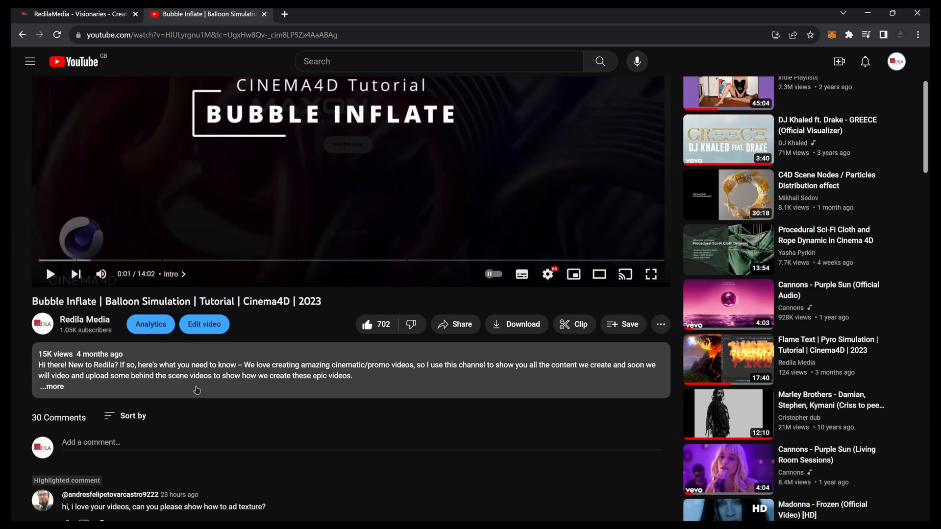
pyautogui.scroll(-2, 255, 434)
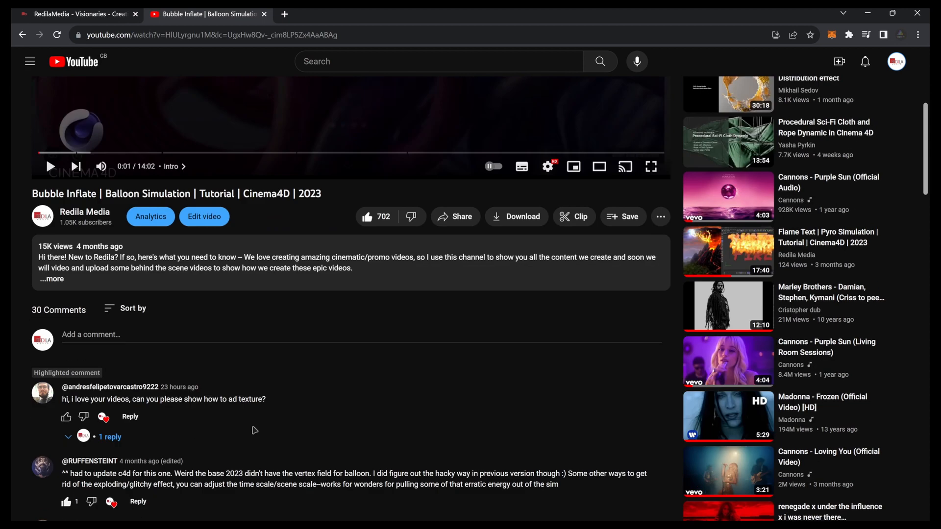
pyautogui.scroll(1, 255, 431)
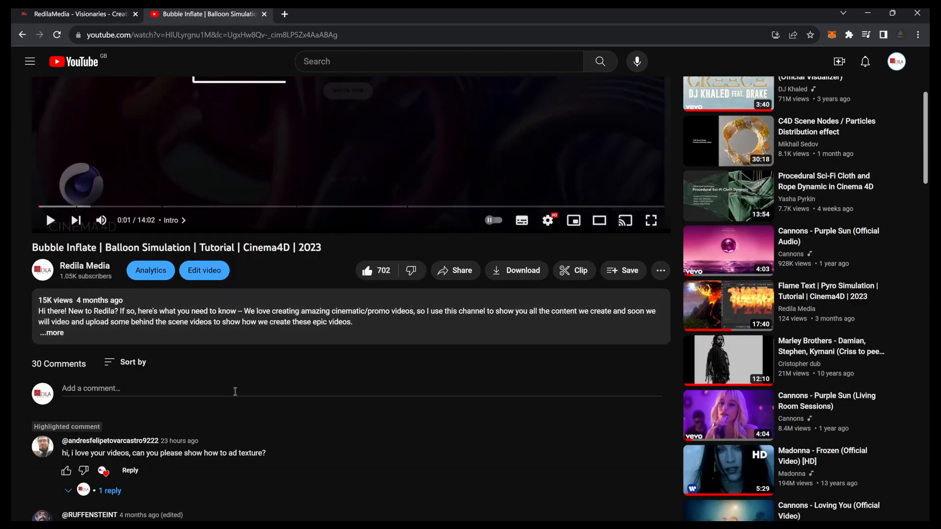
pyautogui.scroll(-1, 226, 402)
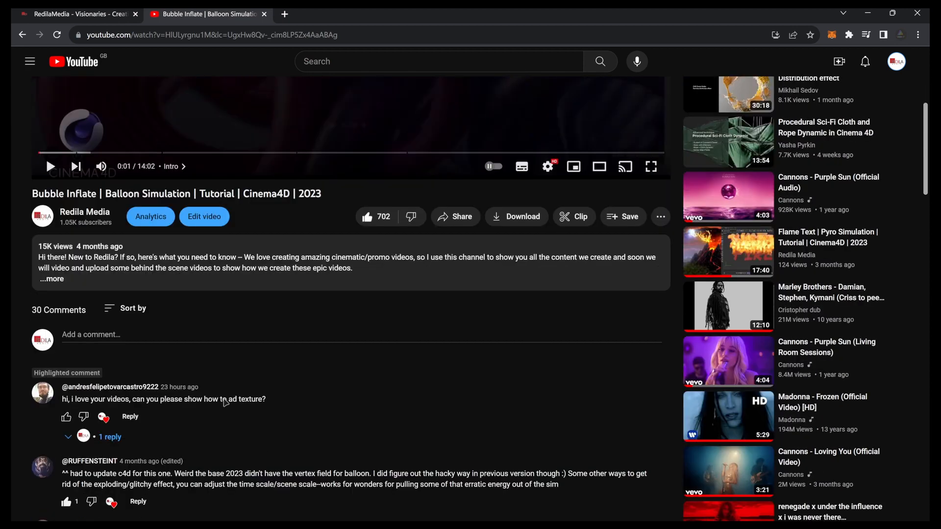
pyautogui.scroll(-1, 82, 397)
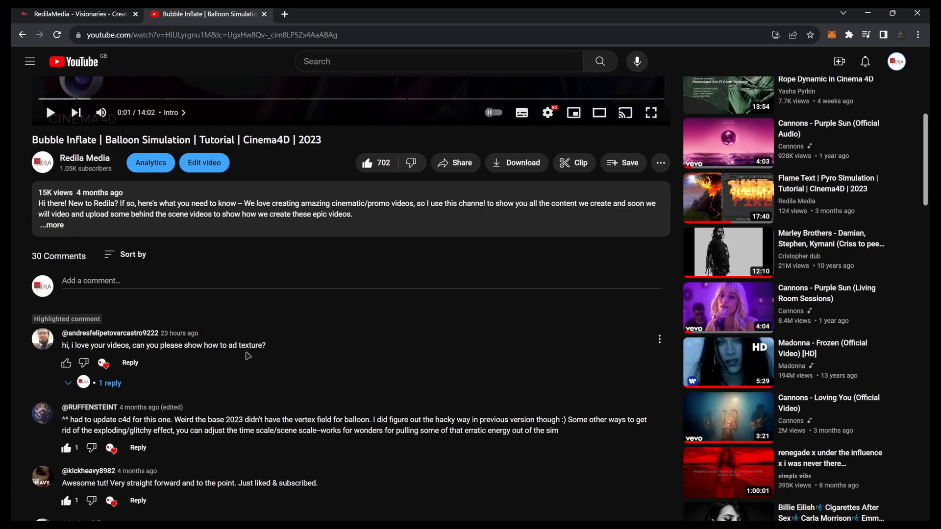
# Read through the remaining viewer comments for requests about materials and texturing, and return to the top of the page
pyautogui.scroll(-8, 247, 356)
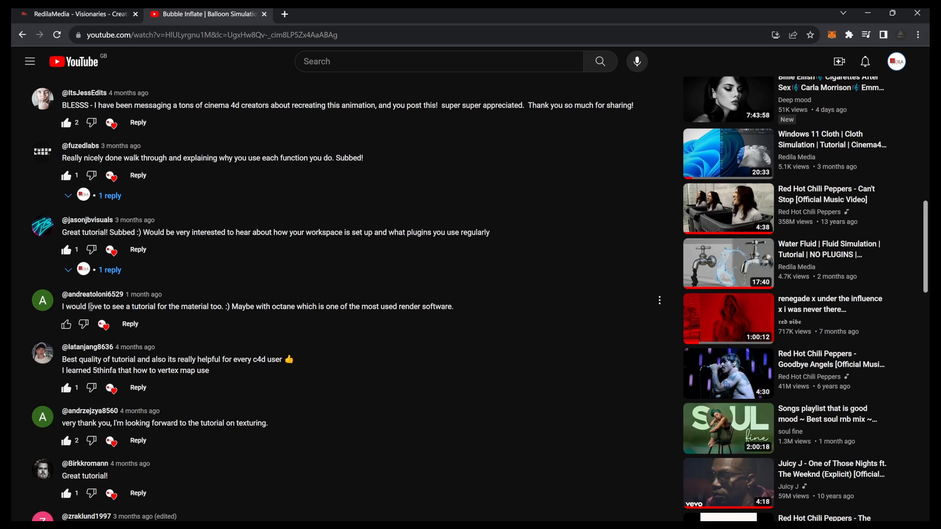
pyautogui.moveTo(81, 307); pyautogui.dragTo(171, 311)
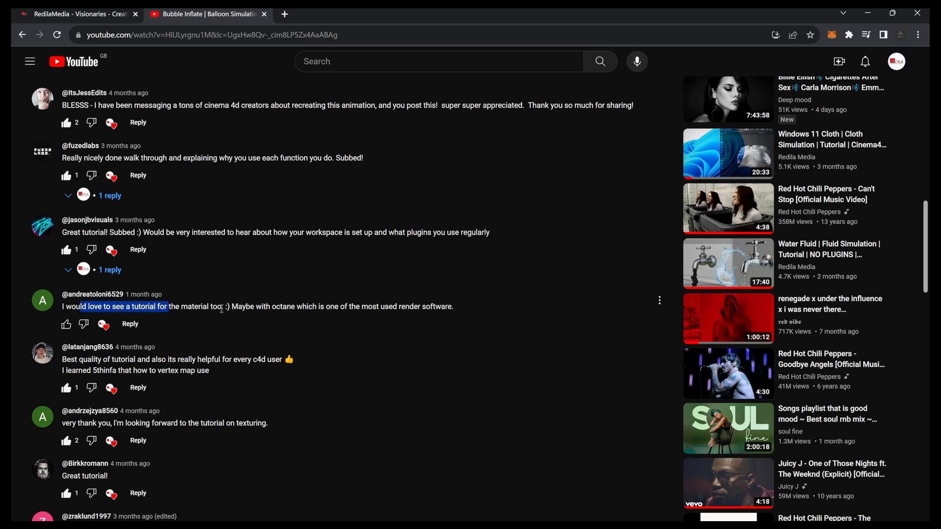
pyautogui.click(335, 321)
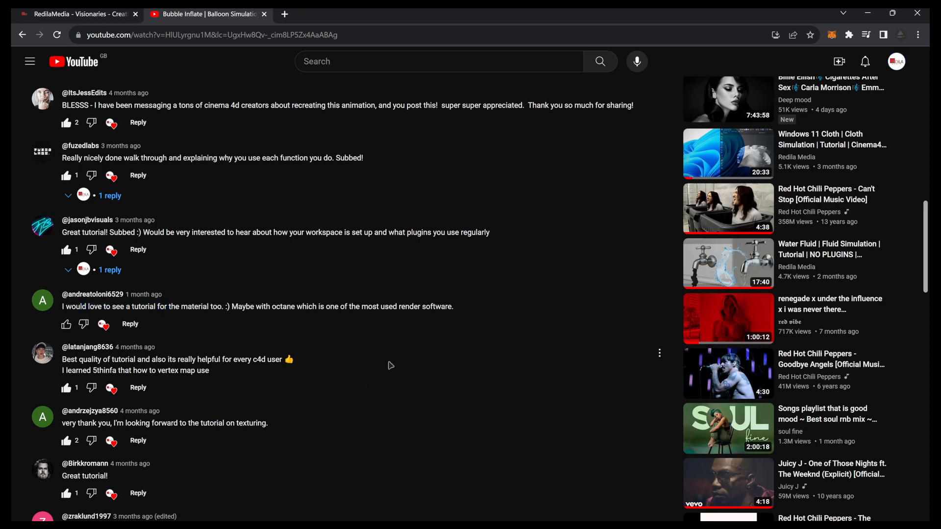
pyautogui.scroll(-1, 343, 426)
pyautogui.scroll(-2, 331, 422)
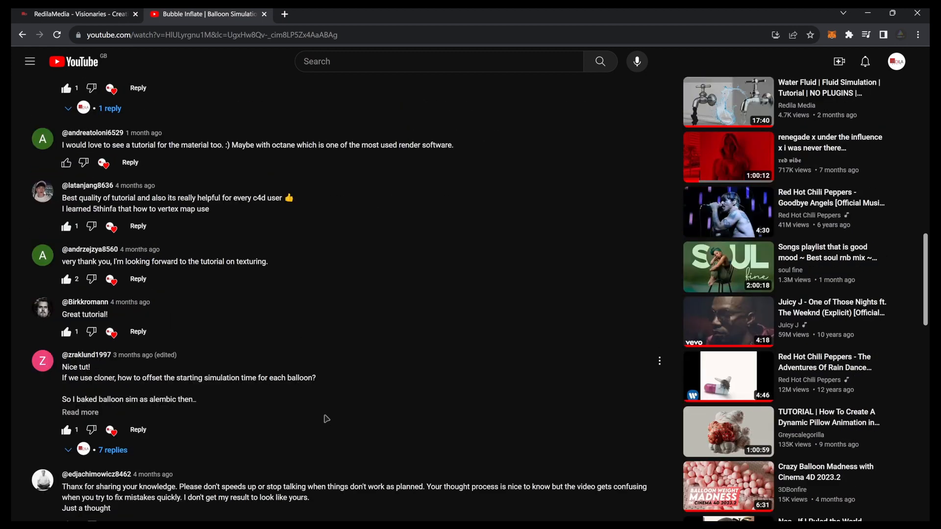
pyautogui.scroll(-2, 318, 413)
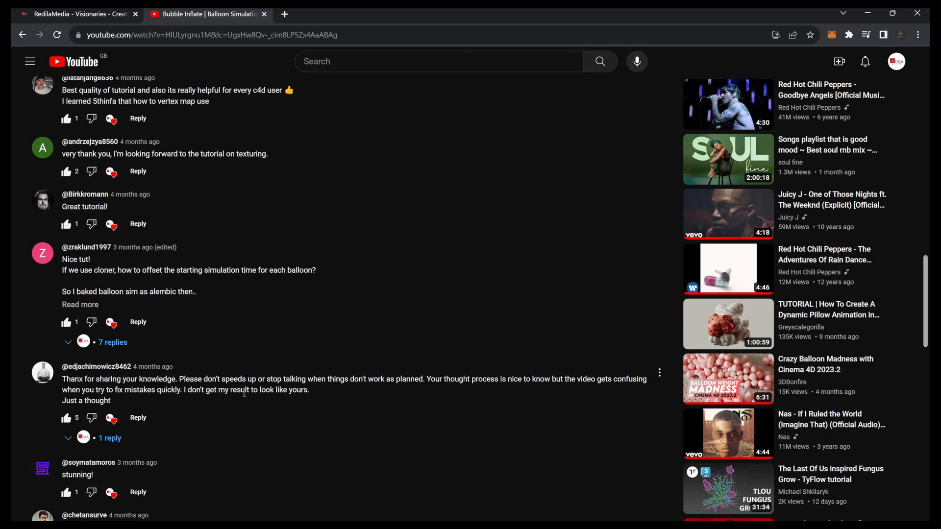
pyautogui.scroll(-3, 244, 392)
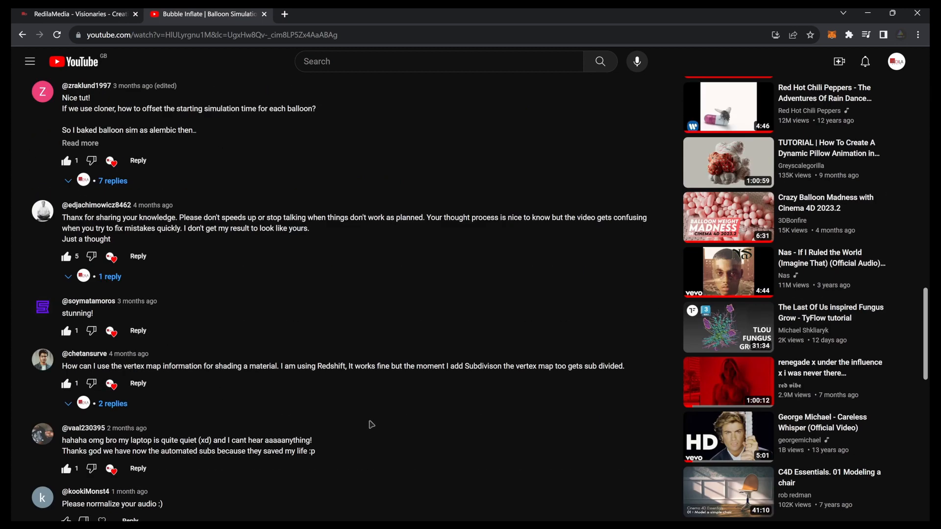
pyautogui.scroll(-4, 311, 434)
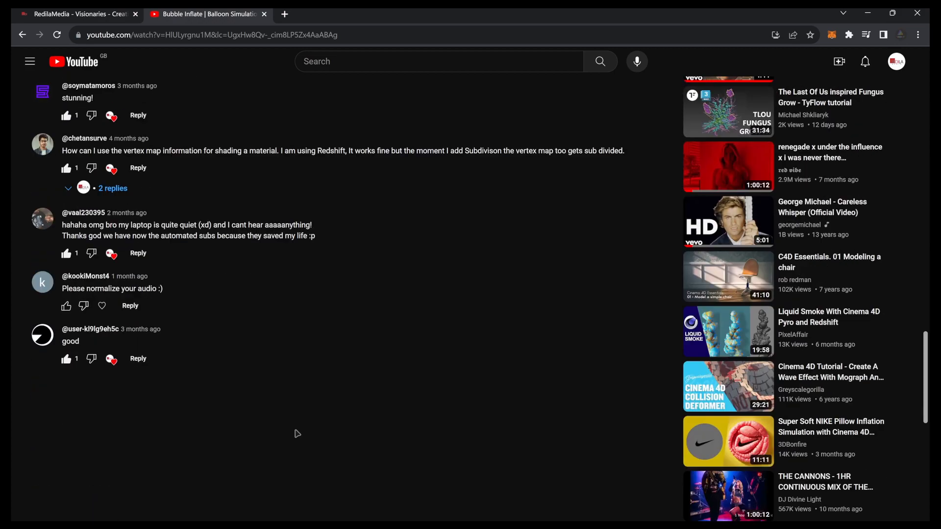
pyautogui.scroll(4, 318, 360)
pyautogui.scroll(3, 352, 360)
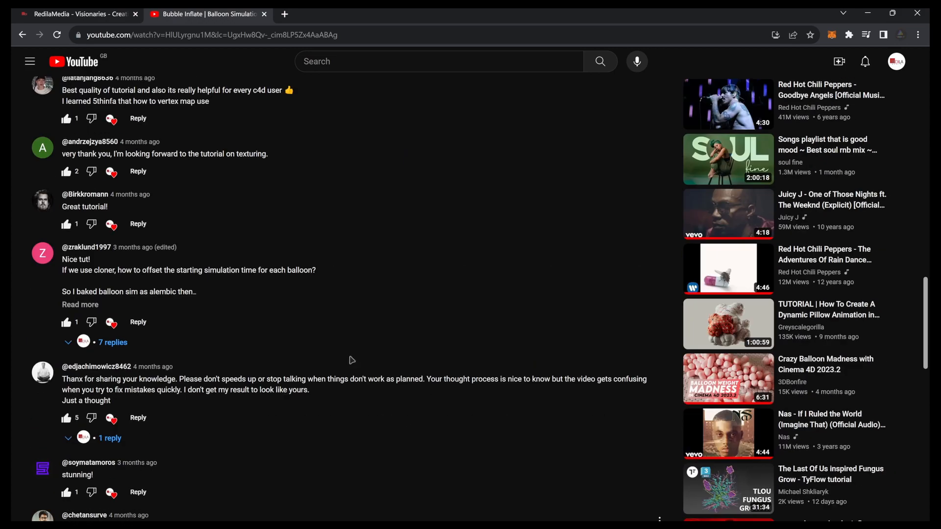
pyautogui.scroll(15, 351, 360)
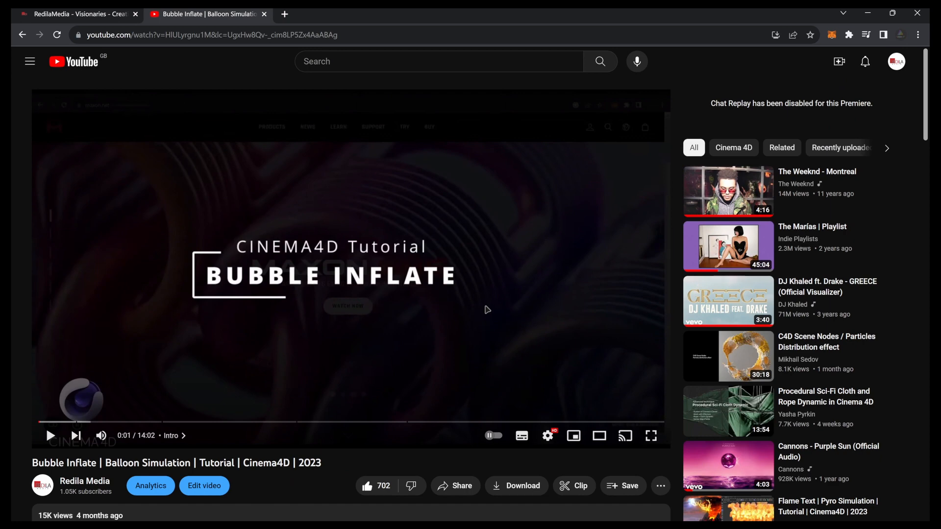
# Switch to Cinema 4D and examine the draped cloth and the sphere of particles inside it from several angles
pyautogui.hotkey('alt', 'Tab')
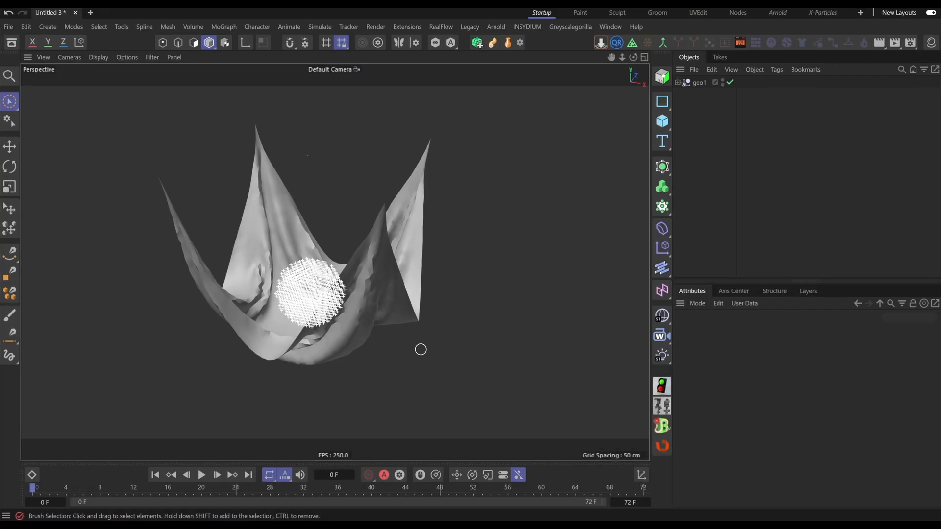
pyautogui.keyDown('alt'); pyautogui.moveTo(298, 294); pyautogui.dragTo(314, 294, button='middle'); pyautogui.keyUp('alt')
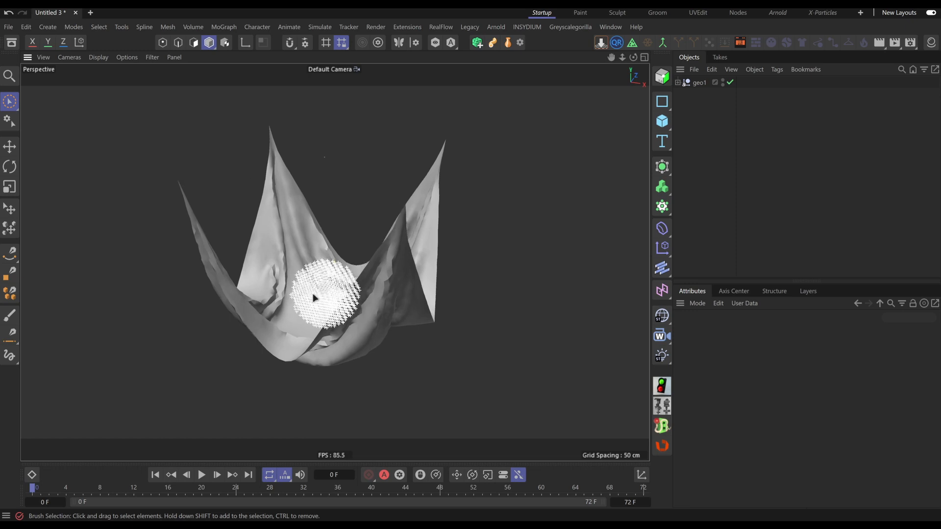
pyautogui.keyDown('alt'); pyautogui.moveTo(312, 294); pyautogui.dragTo(310, 295); pyautogui.keyUp('alt')
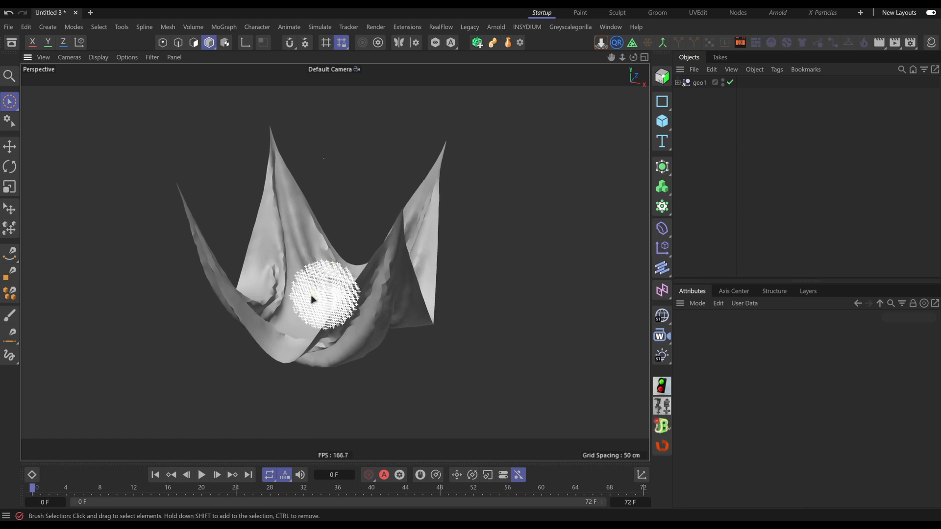
pyautogui.keyDown('alt'); pyautogui.moveTo(319, 295); pyautogui.dragTo(346, 294); pyautogui.keyUp('alt')
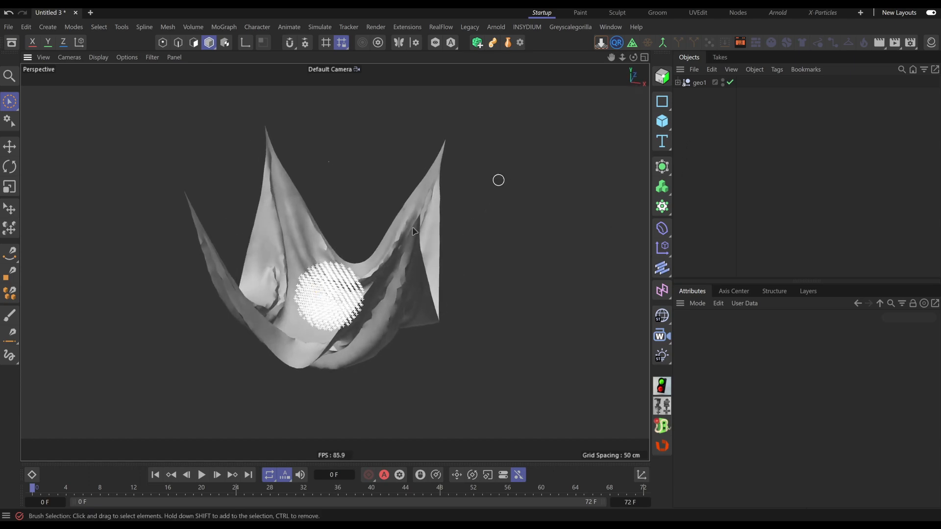
pyautogui.scroll(5, 343, 296)
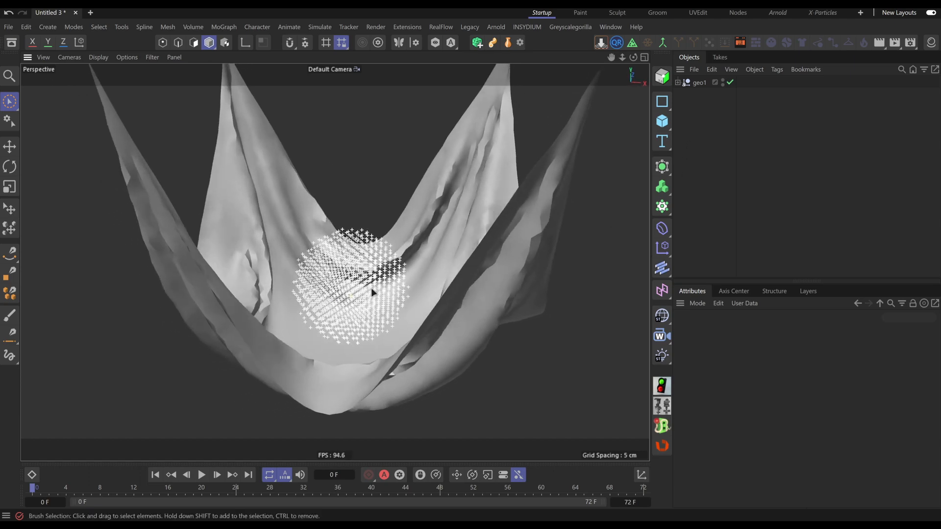
pyautogui.keyDown('alt'); pyautogui.moveTo(371, 293); pyautogui.dragTo(353, 295); pyautogui.keyUp('alt')
pyautogui.scroll(-3, 338, 299)
pyautogui.keyDown('alt'); pyautogui.moveTo(375, 279); pyautogui.dragTo(377, 291, button='middle'); pyautogui.keyUp('alt')
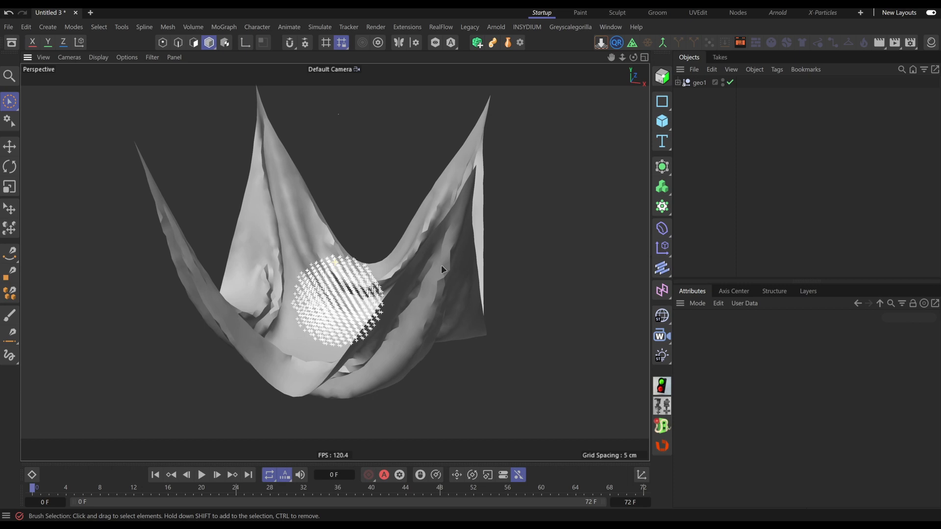
# Rename the two Alembic objects inside geo1: the clean5_1 particle object as TP and the clean5 mesh as Cloth
pyautogui.click(677, 83)
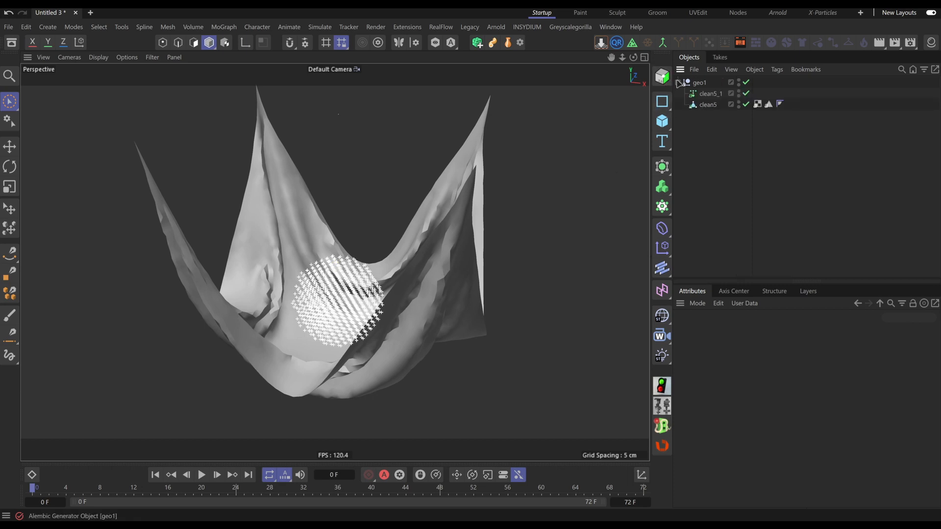
pyautogui.click(715, 94)
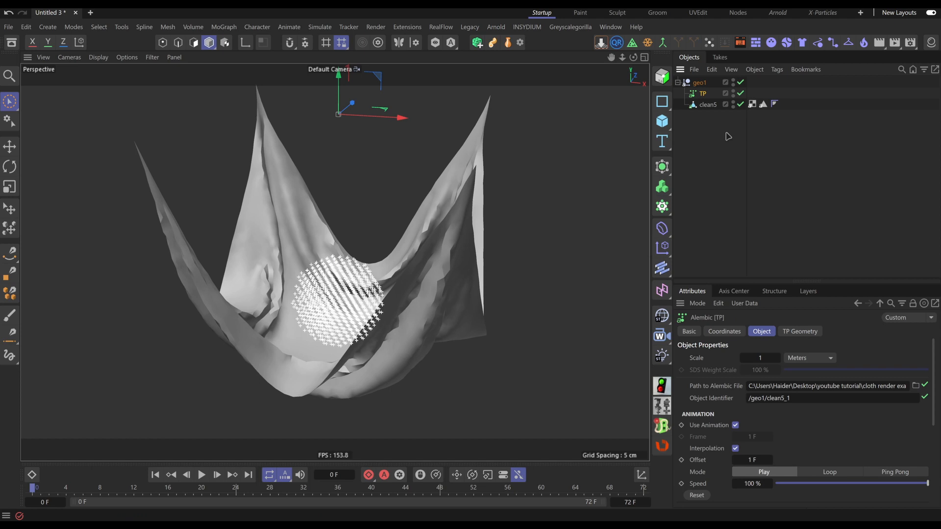
pyautogui.click(708, 104)
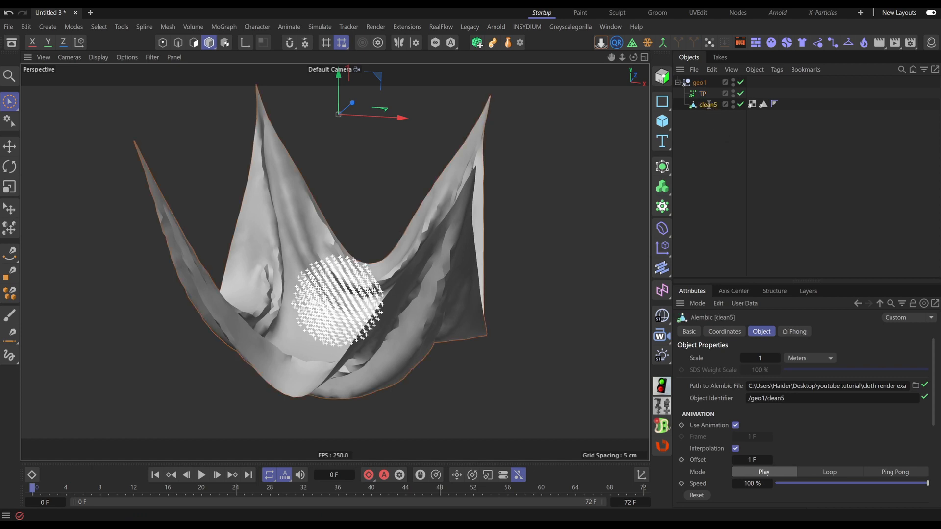
pyautogui.doubleClick(707, 104)
pyautogui.write('Cloth')
pyautogui.press('Return')
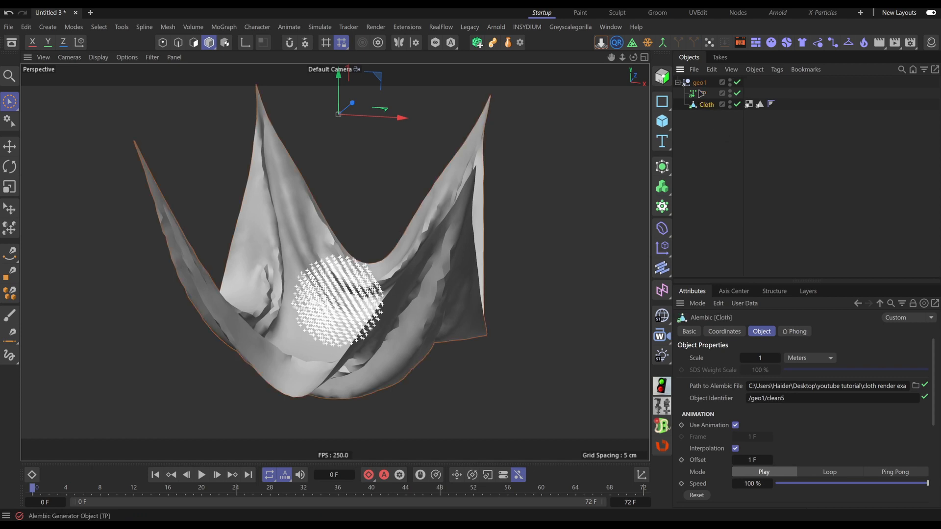
# Rename the geo1 parent object as CLOTH GROUP, collapse its hierarchy and deselect it
pyautogui.click(698, 83)
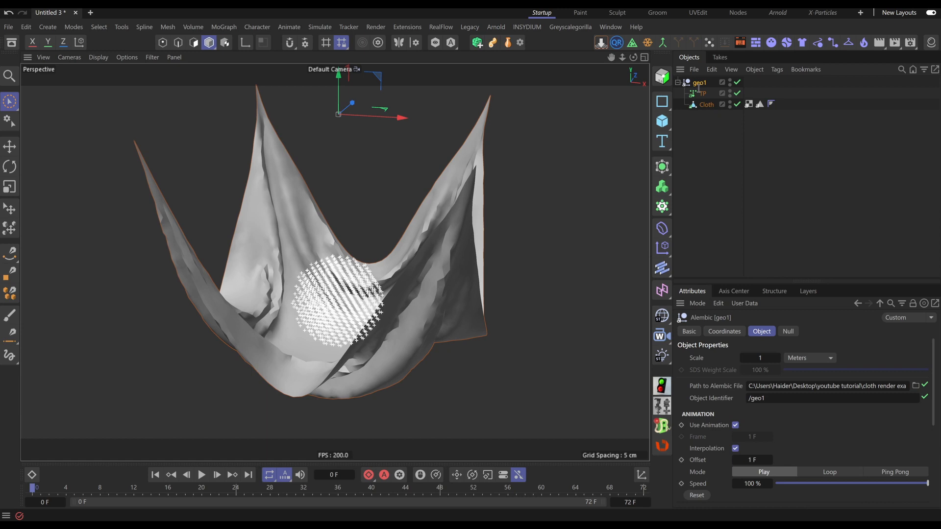
pyautogui.doubleClick(699, 83)
pyautogui.write('CLOTH GROUP')
pyautogui.press('Return')
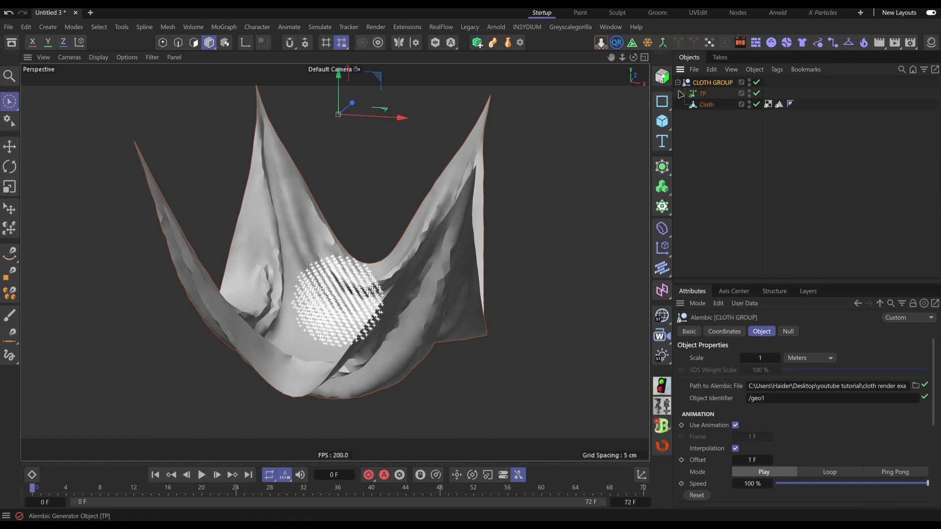
pyautogui.click(678, 82)
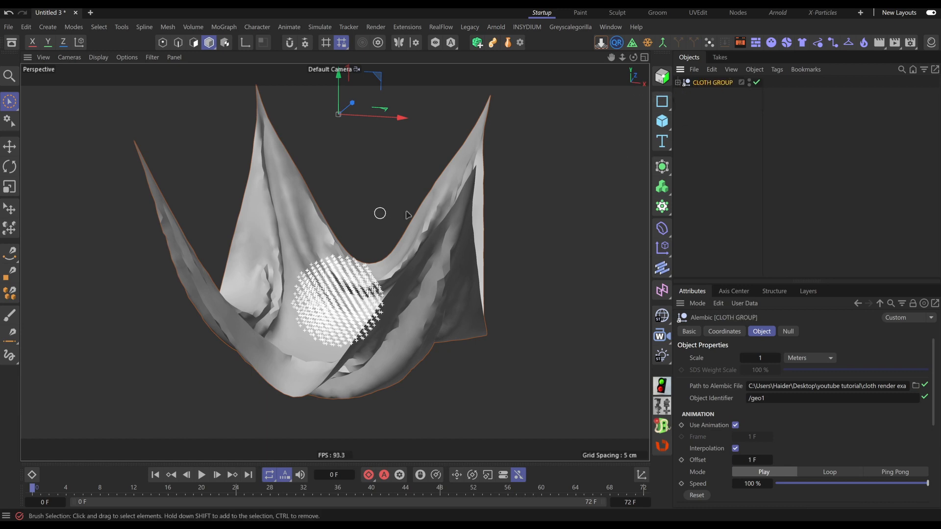
pyautogui.click(229, 179)
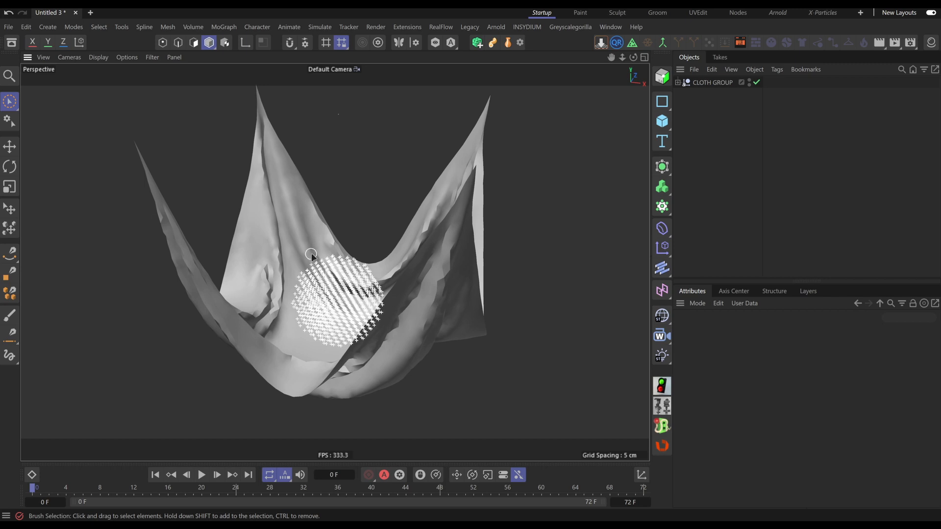
# Expand the CLOTH GROUP hierarchy and view the cloth and particles from a slightly different angle
pyautogui.keyDown('alt'); pyautogui.moveTo(409, 282); pyautogui.dragTo(405, 285); pyautogui.keyUp('alt')
pyautogui.keyDown('alt'); pyautogui.moveTo(405, 285); pyautogui.dragTo(384, 290, button='right'); pyautogui.keyUp('alt')
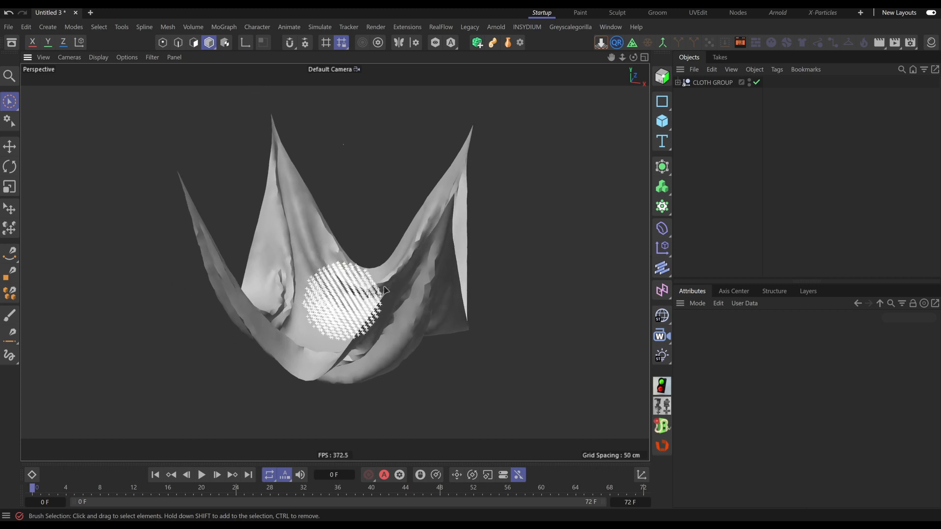
pyautogui.keyDown('alt'); pyautogui.moveTo(384, 290); pyautogui.dragTo(369, 294); pyautogui.keyUp('alt')
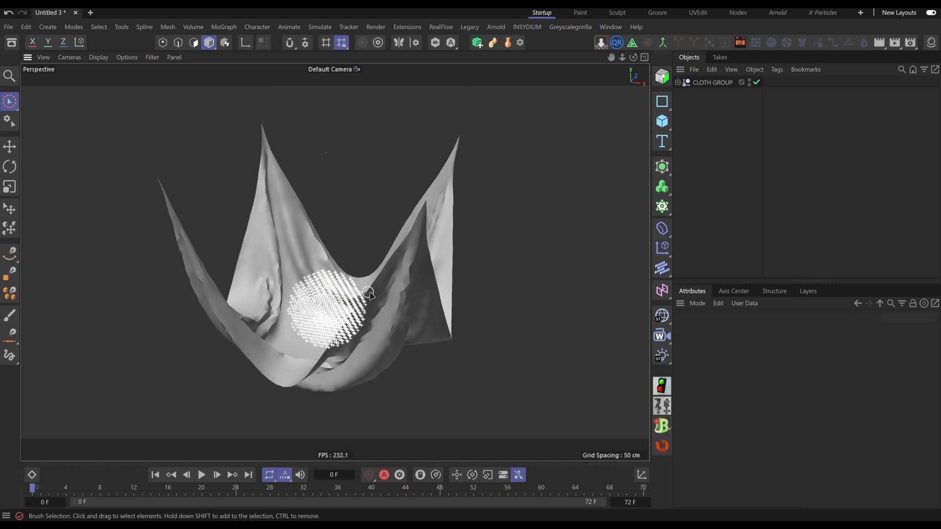
pyautogui.click(678, 83)
pyautogui.keyDown('alt'); pyautogui.moveTo(304, 281); pyautogui.dragTo(295, 293); pyautogui.keyUp('alt')
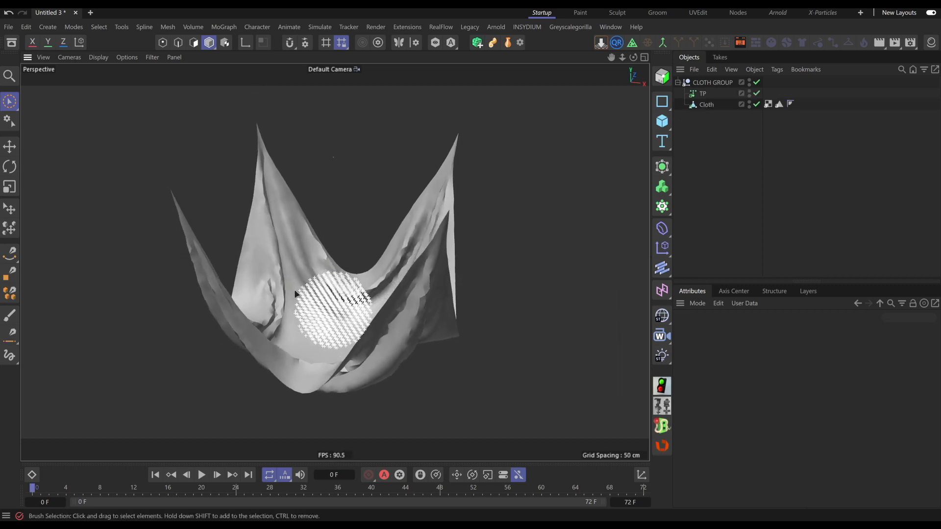
# Examine the cloth and particles from several angles and inspect the cloth's polygon structure with shading lines, returning to plain Gouraud shading
pyautogui.keyDown('alt'); pyautogui.moveTo(295, 293); pyautogui.dragTo(312, 288, button='right'); pyautogui.keyUp('alt')
pyautogui.keyDown('alt'); pyautogui.moveTo(313, 291); pyautogui.dragTo(293, 290); pyautogui.keyUp('alt')
pyautogui.keyDown('alt'); pyautogui.moveTo(293, 290); pyautogui.dragTo(309, 290, button='right'); pyautogui.keyUp('alt')
pyautogui.keyDown('alt'); pyautogui.moveTo(308, 290); pyautogui.dragTo(347, 285); pyautogui.keyUp('alt')
pyautogui.keyDown('alt'); pyautogui.moveTo(425, 245); pyautogui.dragTo(389, 274); pyautogui.keyUp('alt')
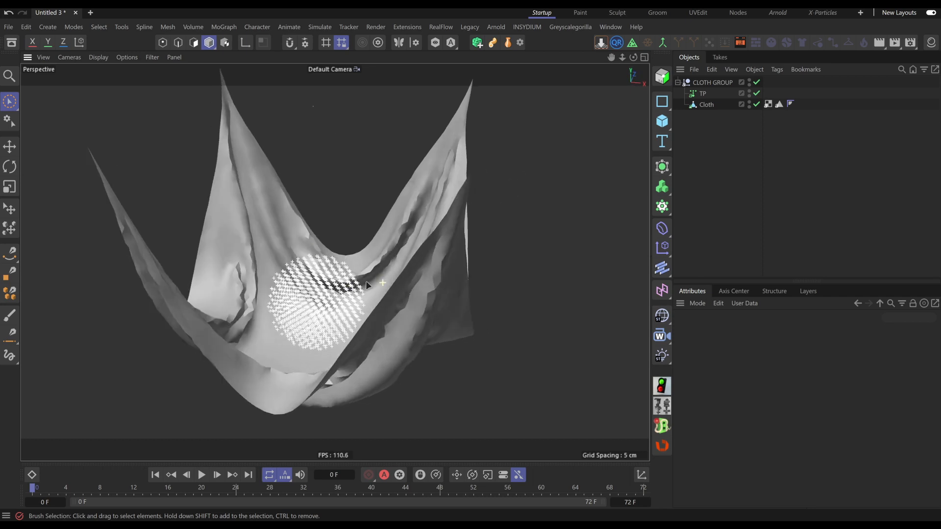
pyautogui.keyDown('alt'); pyautogui.moveTo(390, 274); pyautogui.dragTo(348, 296, button='right'); pyautogui.keyUp('alt')
pyautogui.keyDown('alt'); pyautogui.moveTo(348, 296); pyautogui.dragTo(331, 302, button='middle'); pyautogui.keyUp('alt')
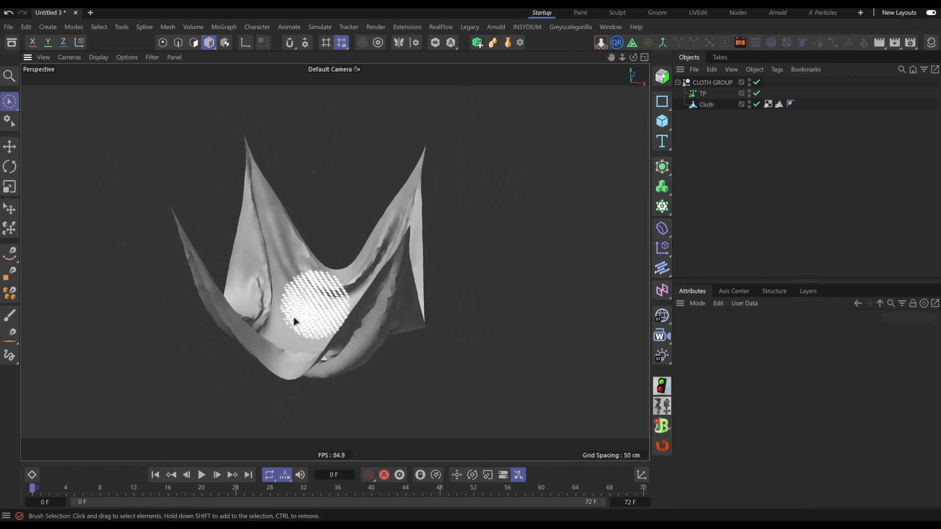
pyautogui.press('n')
pyautogui.press('b')
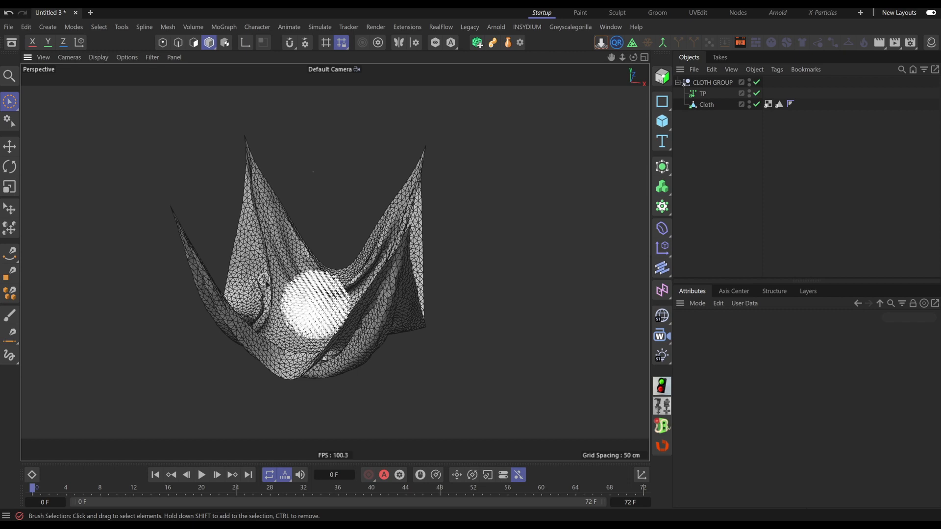
pyautogui.press('n')
pyautogui.press('a')
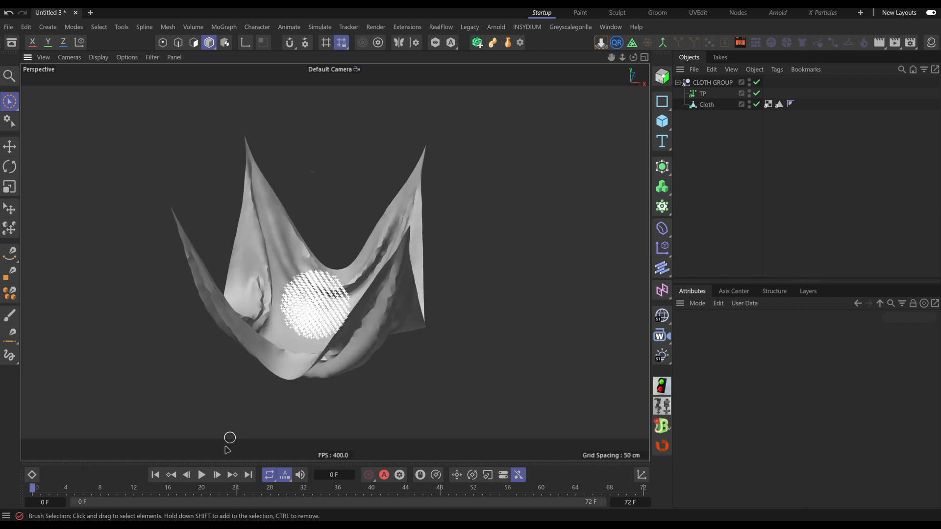
# Set the timeline's start frame to 1, play the cloth animation and rewind it to the start
pyautogui.click(64, 502)
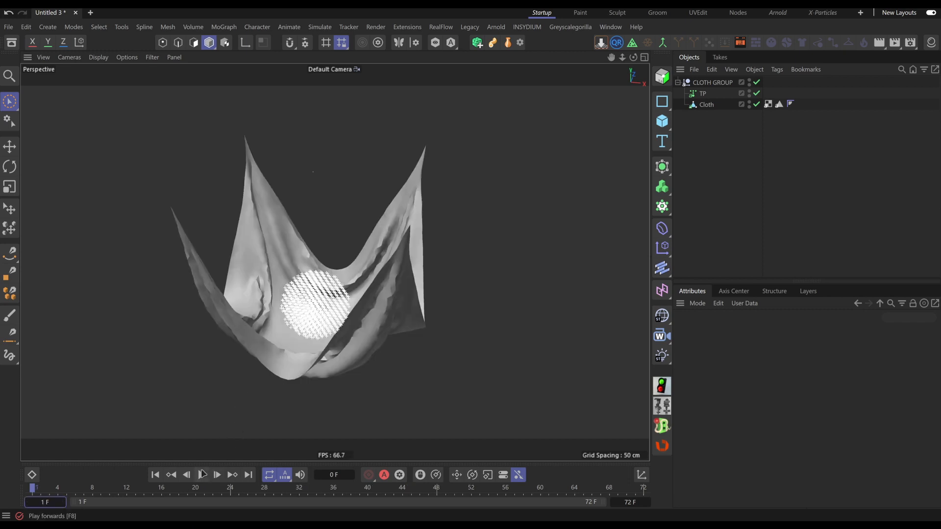
pyautogui.click(201, 475)
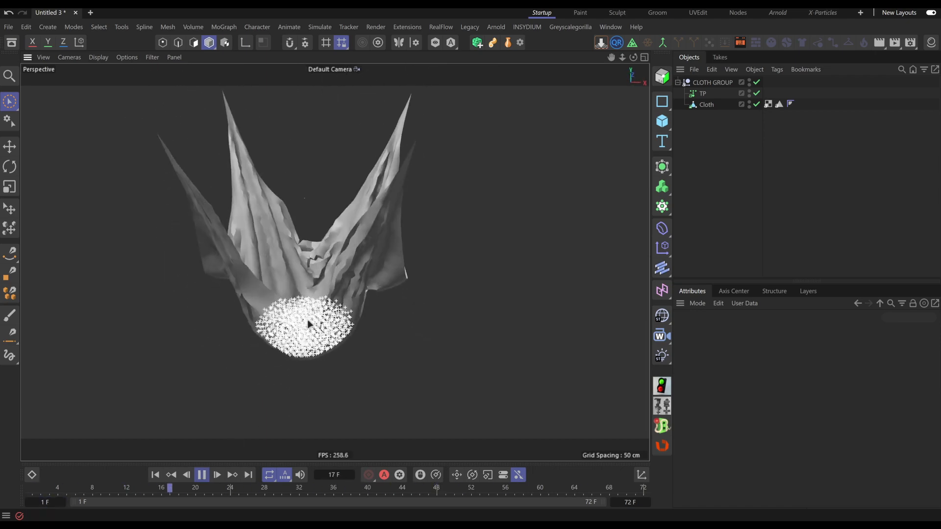
pyautogui.click(201, 475)
pyautogui.click(155, 475)
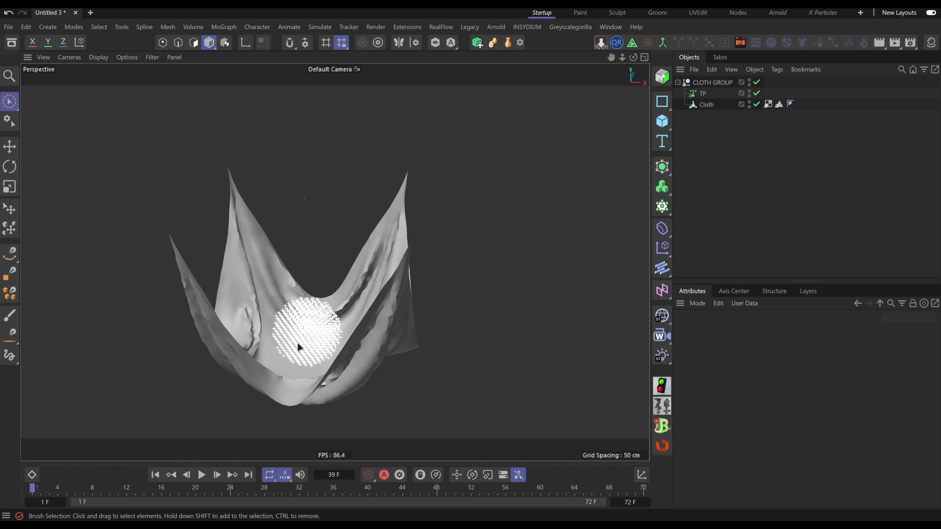
# Add a Subdivision Surface as the parent of the Cloth object and rename it SDS
pyautogui.moveTo(278, 351)
pyautogui.keyDown('alt'); pyautogui.mouseDown()
pyautogui.moveTo(413, 336)
pyautogui.moveTo(258, 334)
pyautogui.moveTo(289, 333)
pyautogui.mouseUp(); pyautogui.keyUp('alt')
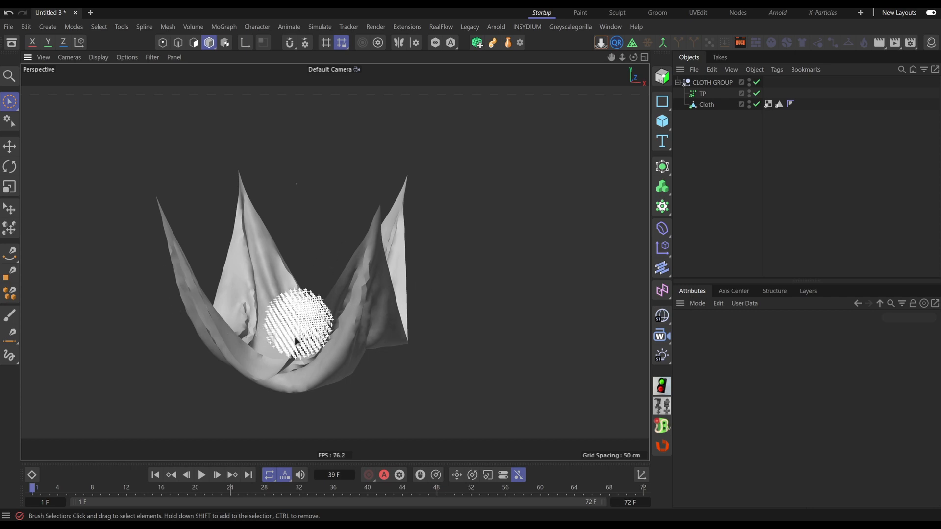
pyautogui.keyDown('alt'); pyautogui.moveTo(265, 337); pyautogui.dragTo(329, 327); pyautogui.keyUp('alt')
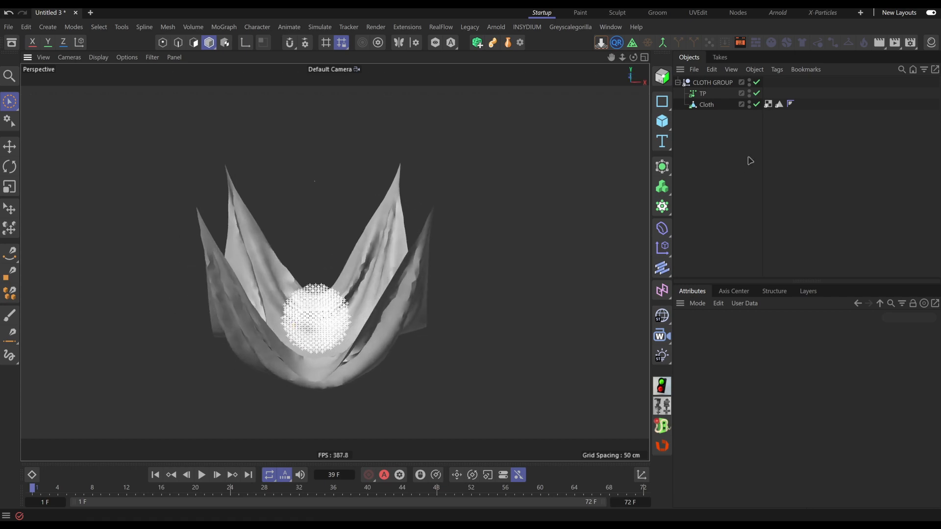
pyautogui.click(706, 105)
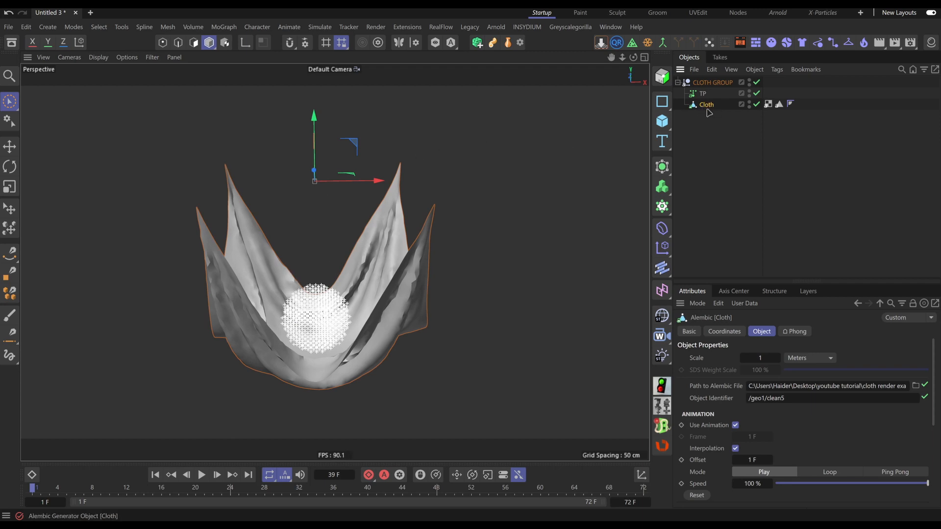
pyautogui.keyDown('alt'); pyautogui.click(662, 167); pyautogui.keyUp('alt')
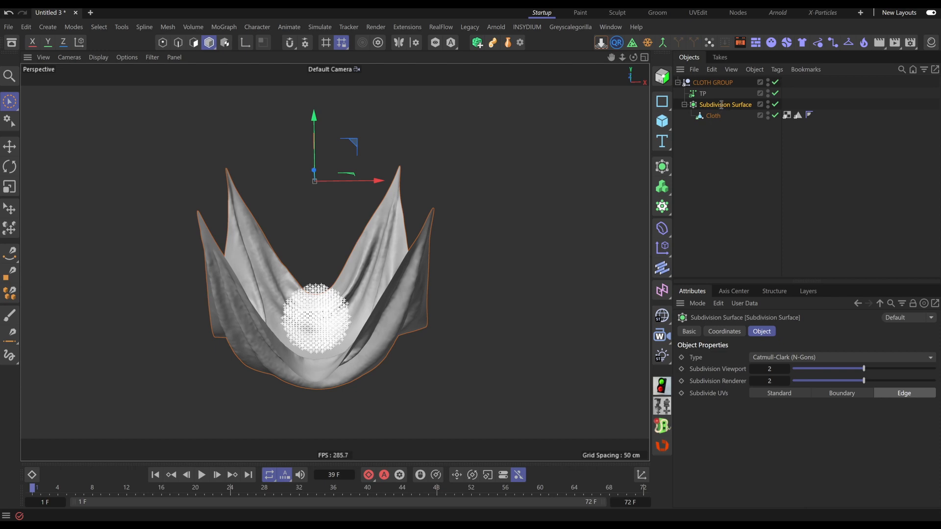
pyautogui.write('SDS')
pyautogui.press('Return')
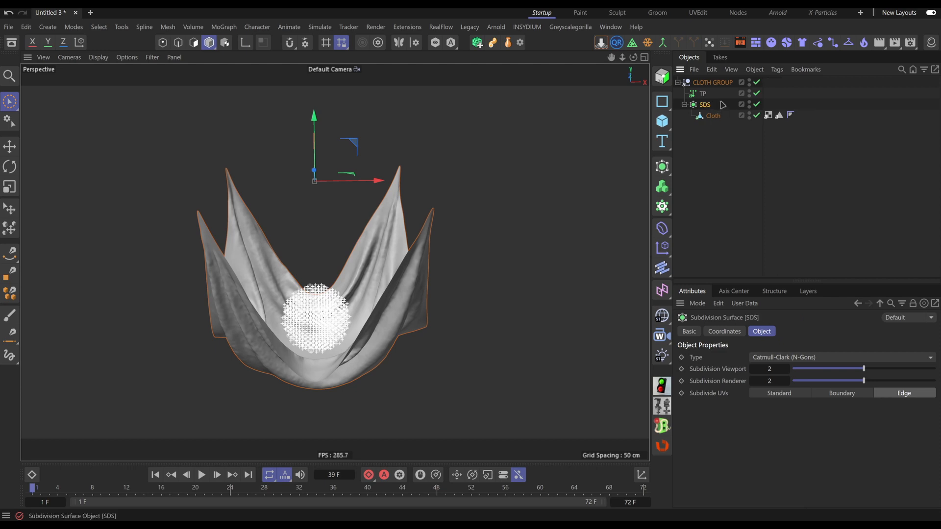
# Compare the cloth with the SDS disabled and enabled, and examine its folds up close
pyautogui.keyDown('alt'); pyautogui.moveTo(392, 294); pyautogui.dragTo(304, 289); pyautogui.keyUp('alt')
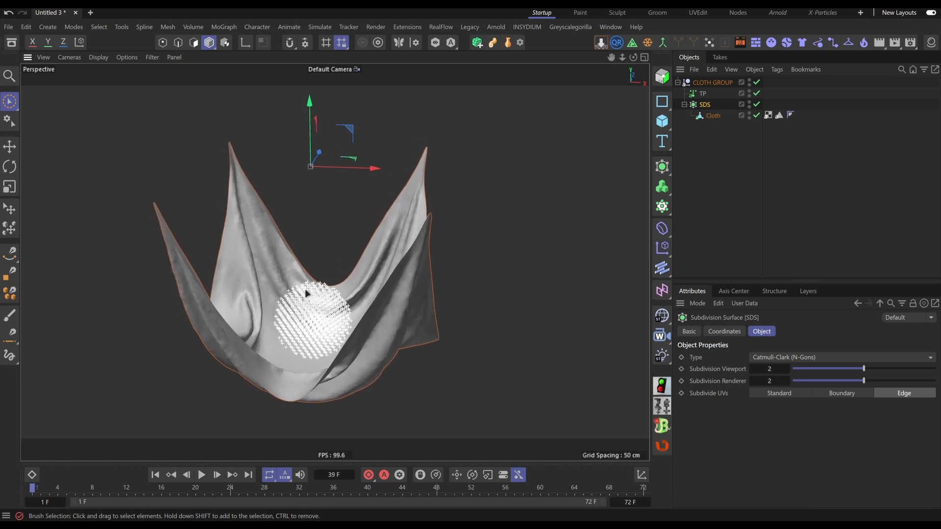
pyautogui.click(757, 104)
pyautogui.click(757, 104)
pyautogui.scroll(-6, 361, 225)
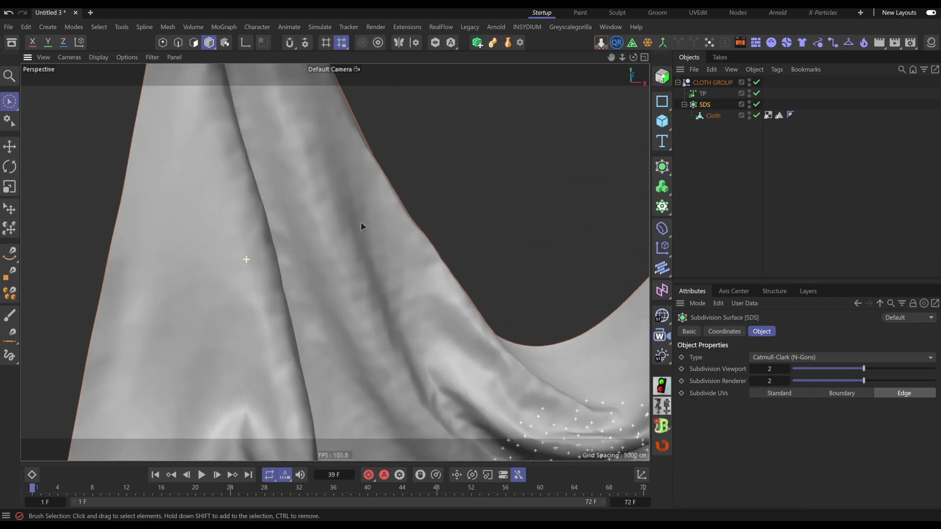
pyautogui.scroll(2, 289, 237)
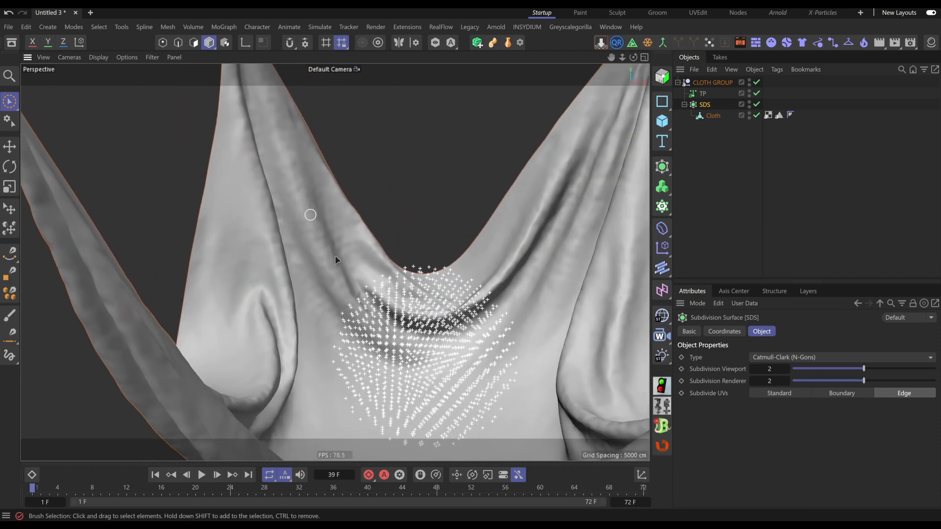
pyautogui.scroll(-5, 311, 210)
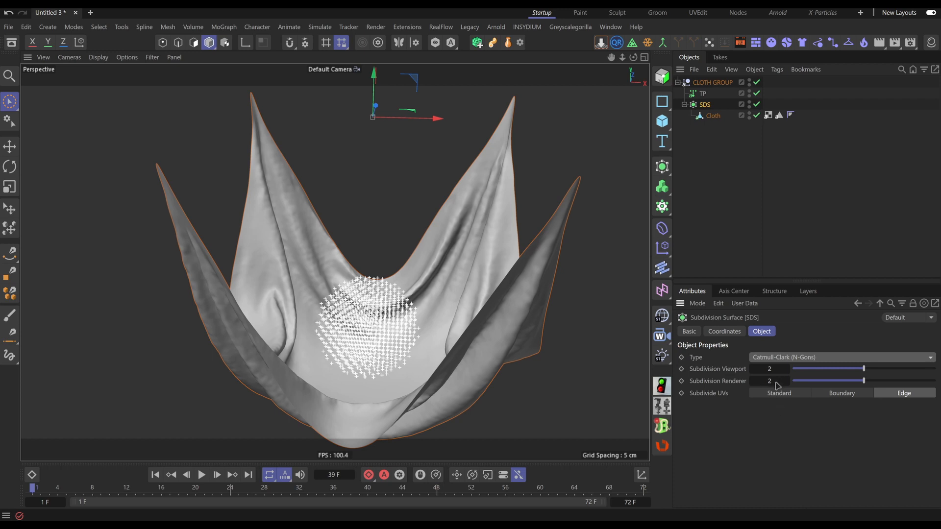
# Set the SDS subdivision type to OpenSubdiv Loop and inspect the cloth's folds
pyautogui.click(782, 410)
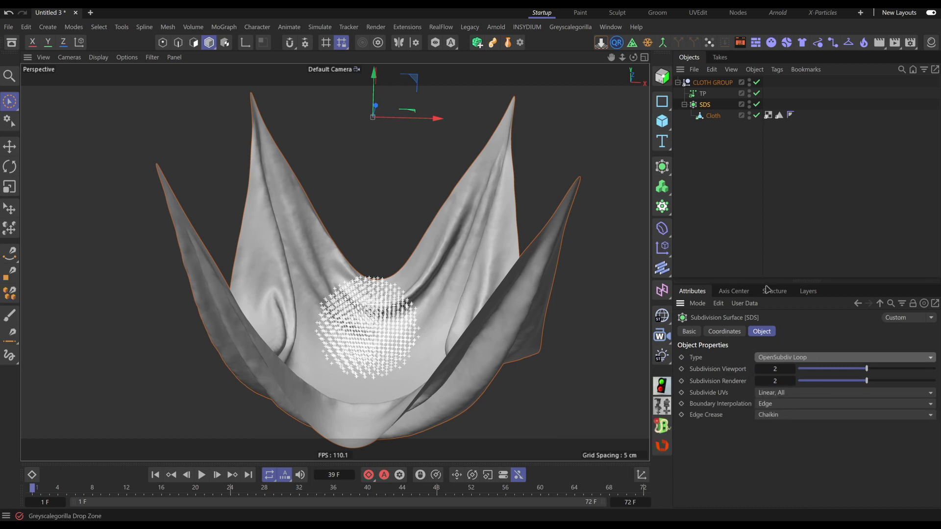
pyautogui.keyDown('alt'); pyautogui.moveTo(402, 307); pyautogui.dragTo(384, 282); pyautogui.keyUp('alt')
pyautogui.keyDown('alt'); pyautogui.moveTo(378, 273); pyautogui.dragTo(372, 281, button='middle'); pyautogui.keyUp('alt')
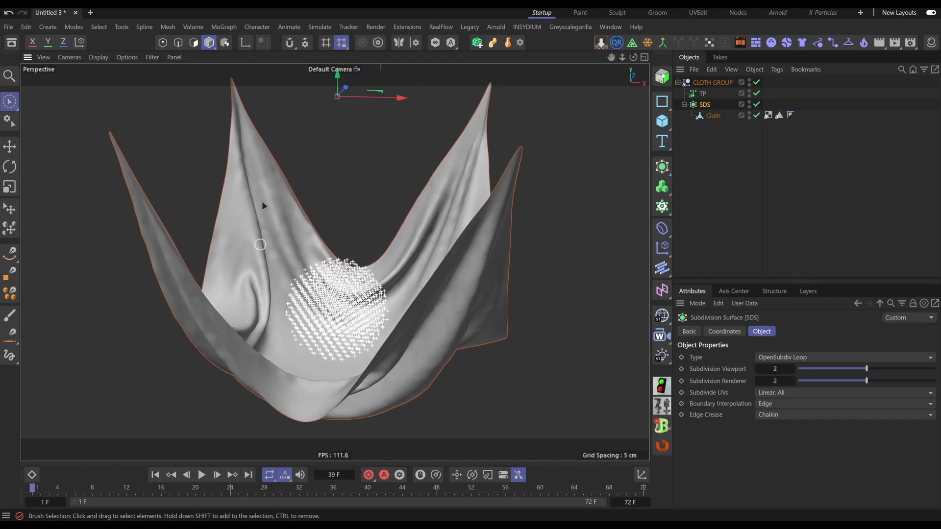
pyautogui.keyDown('alt'); pyautogui.moveTo(277, 231); pyautogui.dragTo(323, 230); pyautogui.keyUp('alt')
pyautogui.scroll(-3, 322, 230)
pyautogui.keyDown('alt'); pyautogui.moveTo(319, 234); pyautogui.dragTo(300, 245, button='middle'); pyautogui.keyUp('alt')
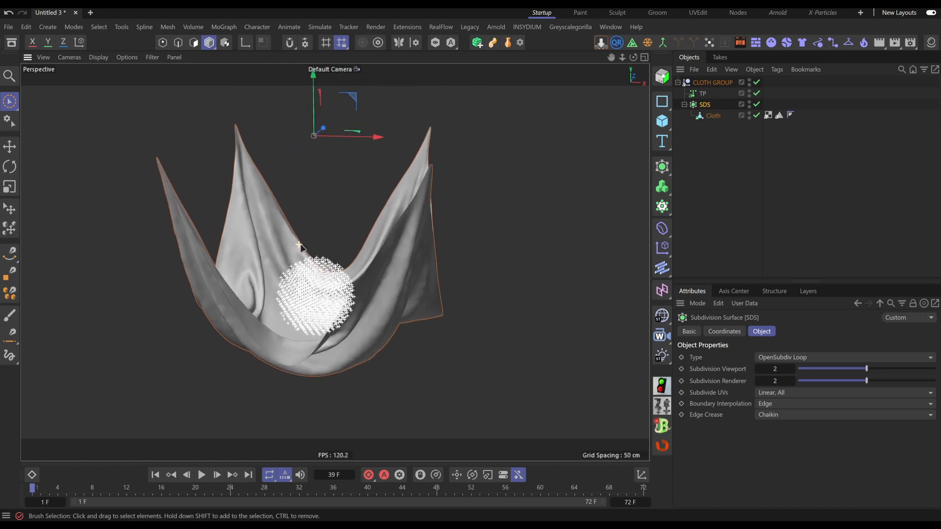
# Switch to the Arnold layout, add an Arnold Sky and start the IPR render with the view closer on the particles
pyautogui.click(740, 208)
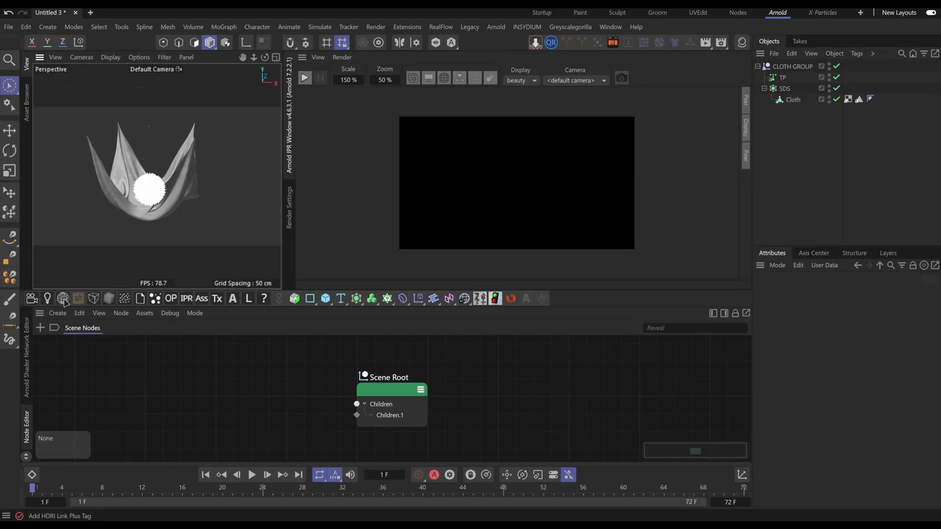
pyautogui.click(78, 298)
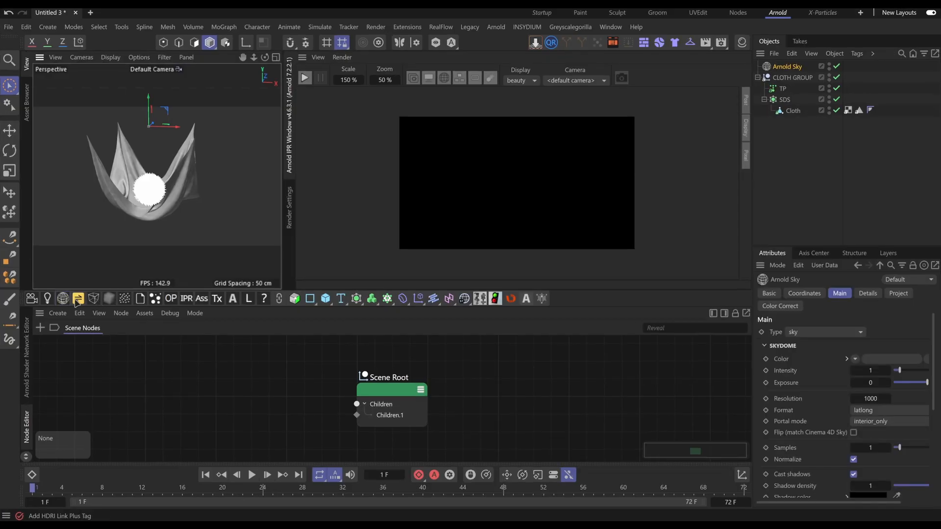
pyautogui.click(304, 78)
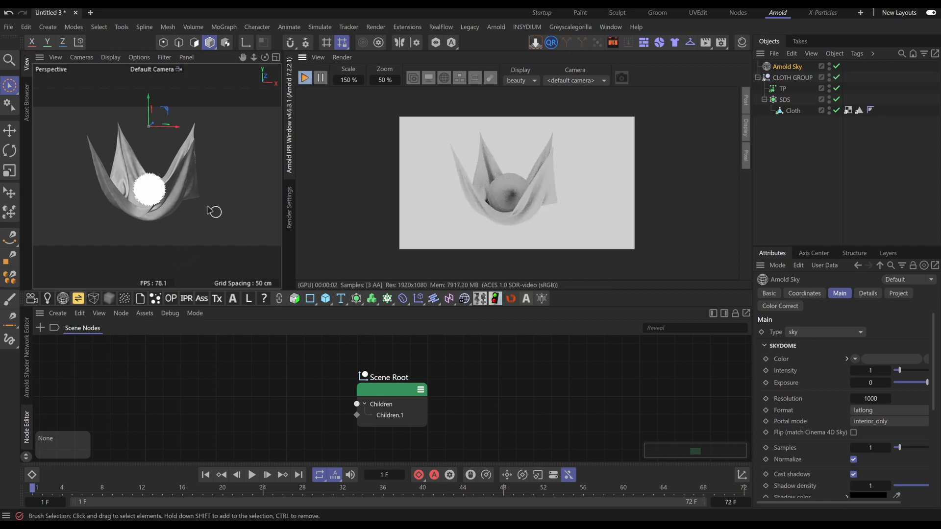
pyautogui.scroll(5, 149, 187)
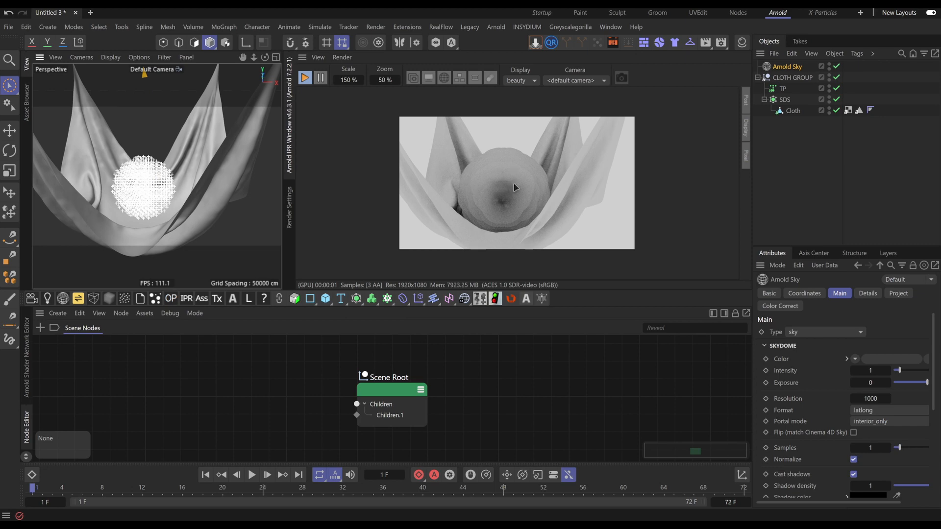
# Add an Arnold Parameters tag to the TP particle object and have its particles rendered as spheres
pyautogui.click(783, 90)
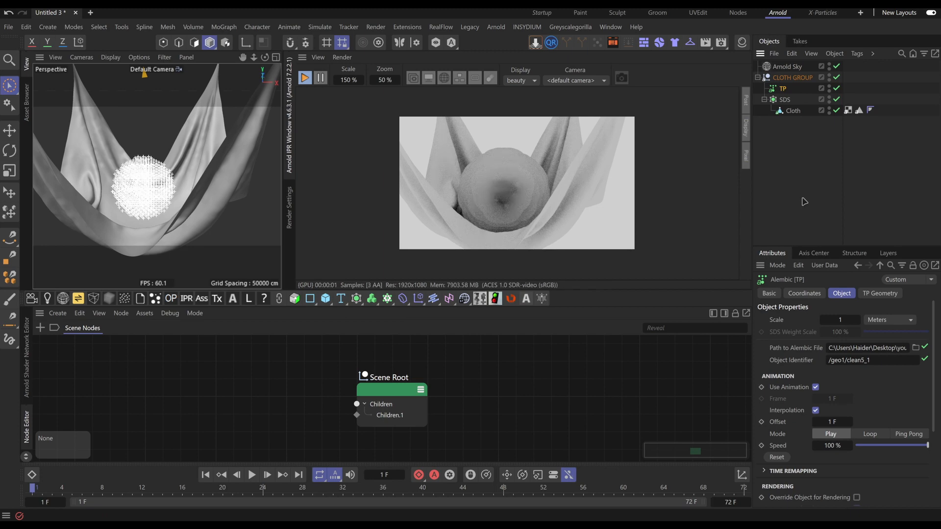
pyautogui.hotkey('shift', 'c')
pyautogui.press('Return')
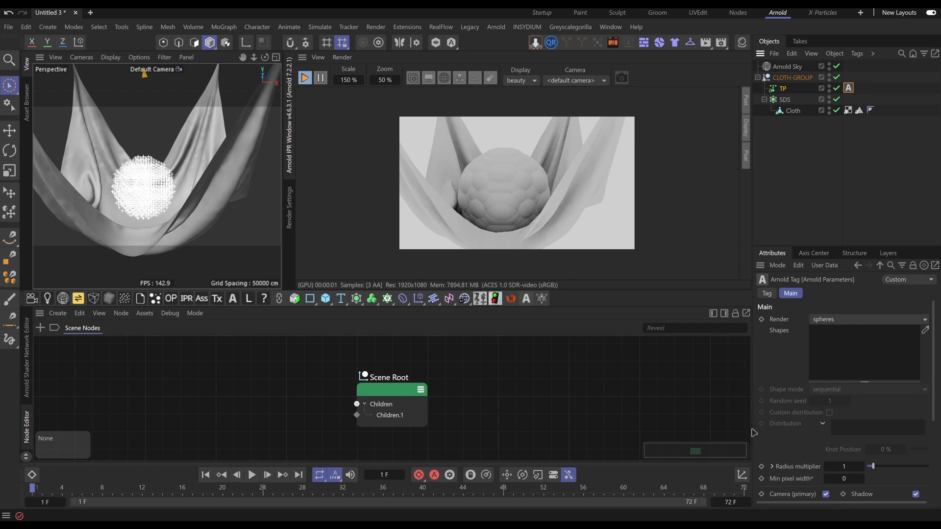
# Try a radius multiplier of 1.5 in the TP object's Arnold tag, and settle on 0.15
pyautogui.scroll(-3, 786, 431)
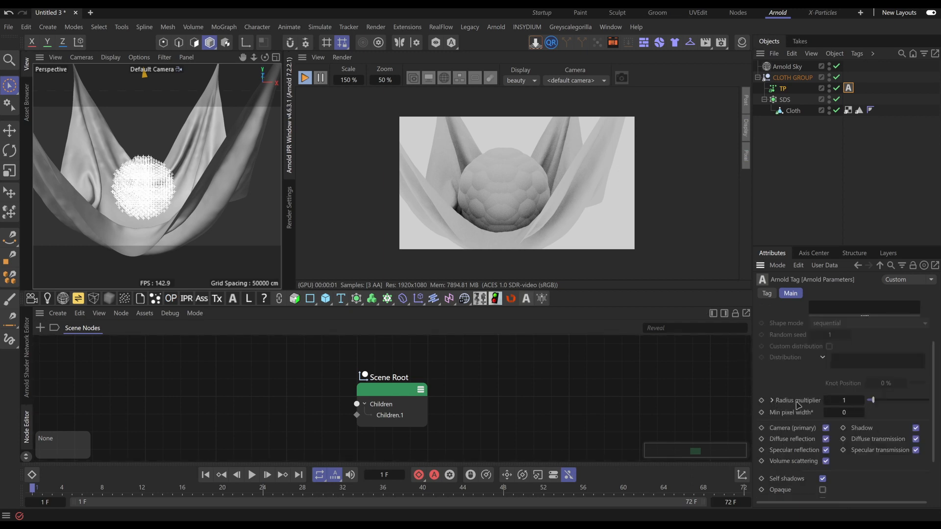
pyautogui.click(843, 400)
pyautogui.write('1.5')
pyautogui.press('Return')
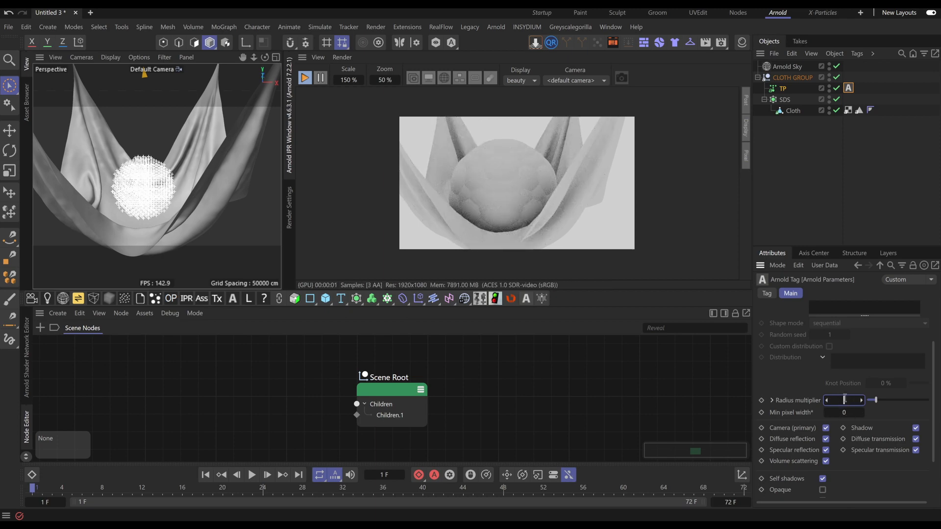
pyautogui.press('Return')
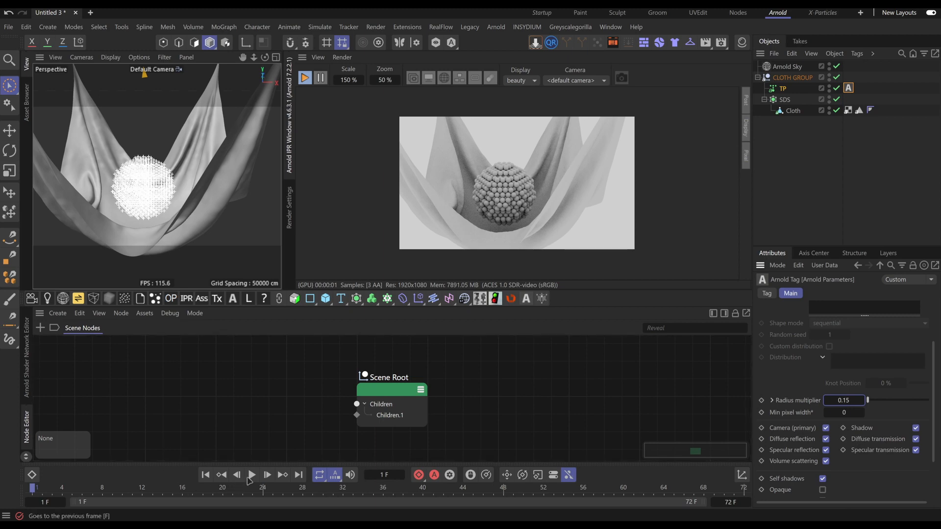
# Play the animation, stopping at frames 31 and 64, and examine the rendered spheres inside the cloth from several angles
pyautogui.click(251, 475)
pyautogui.click(251, 474)
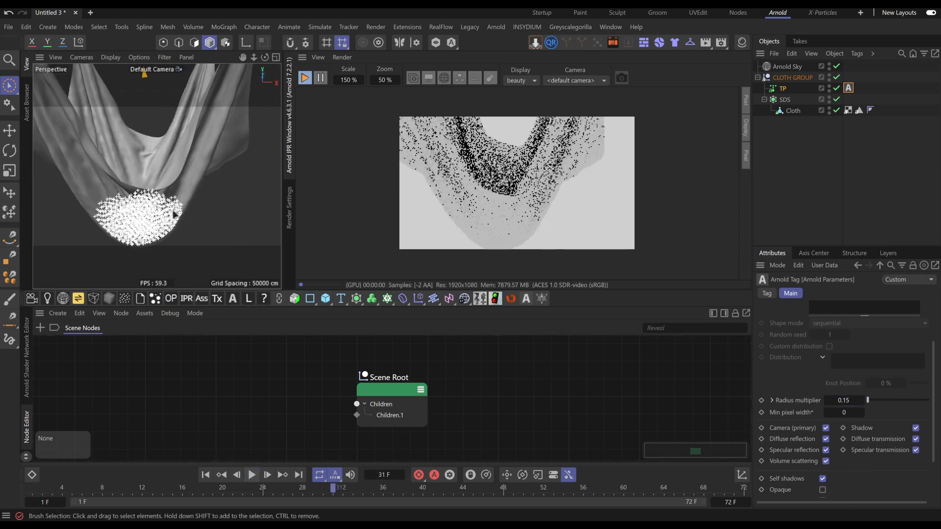
pyautogui.keyDown('alt'); pyautogui.moveTo(157, 174); pyautogui.dragTo(172, 206); pyautogui.keyUp('alt')
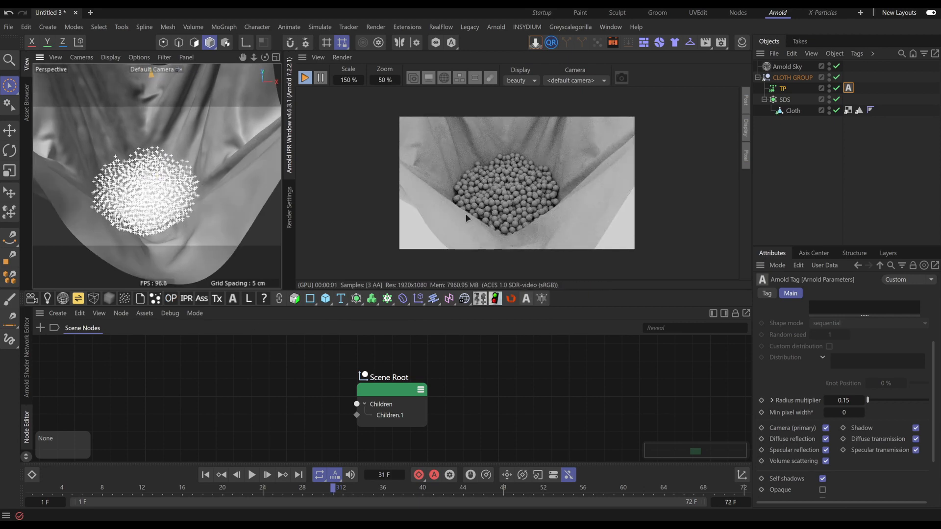
pyautogui.click(252, 474)
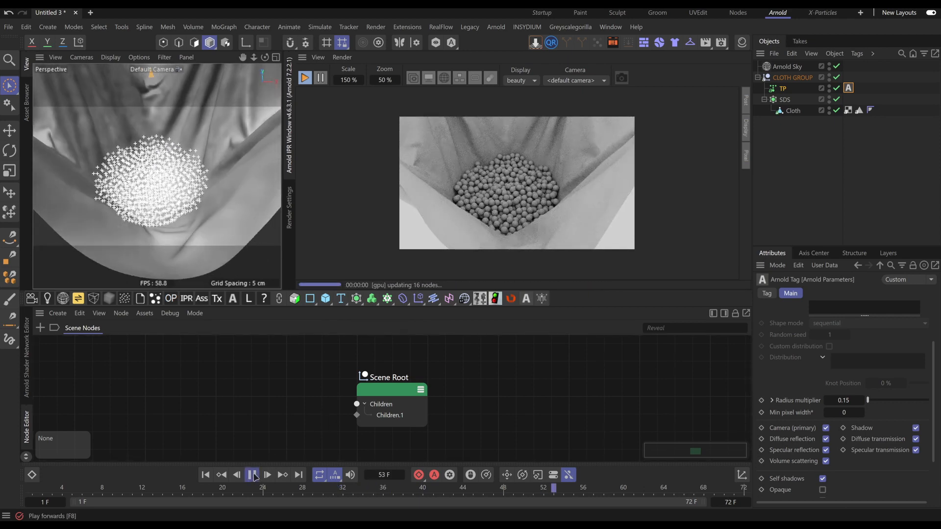
pyautogui.click(252, 475)
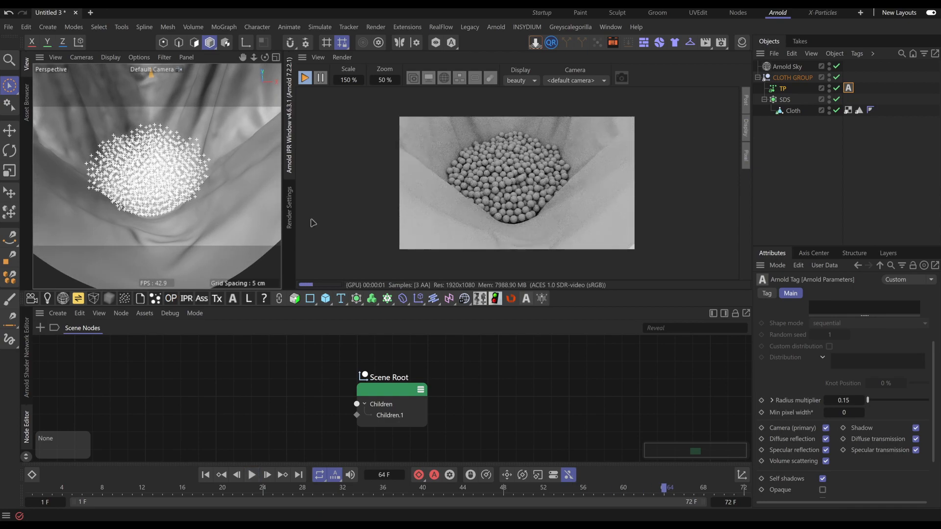
pyautogui.scroll(-10, 159, 188)
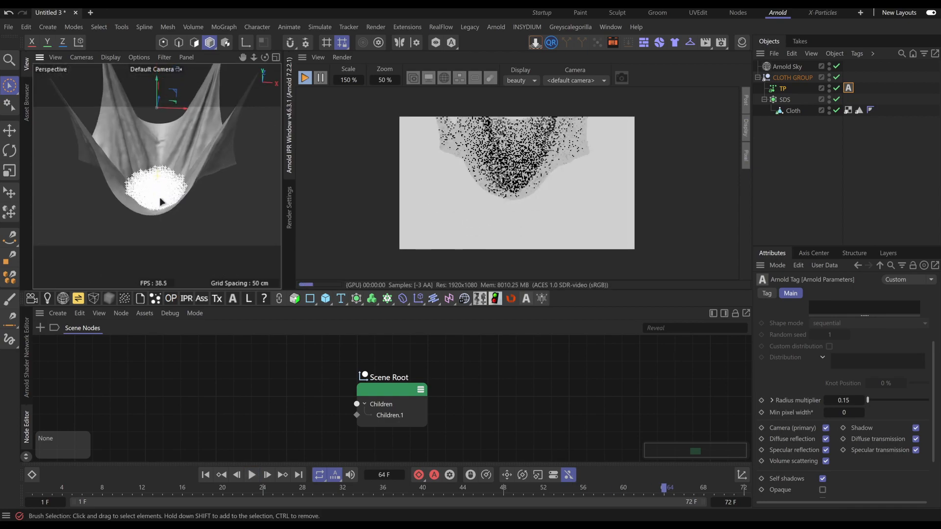
pyautogui.scroll(10, 161, 198)
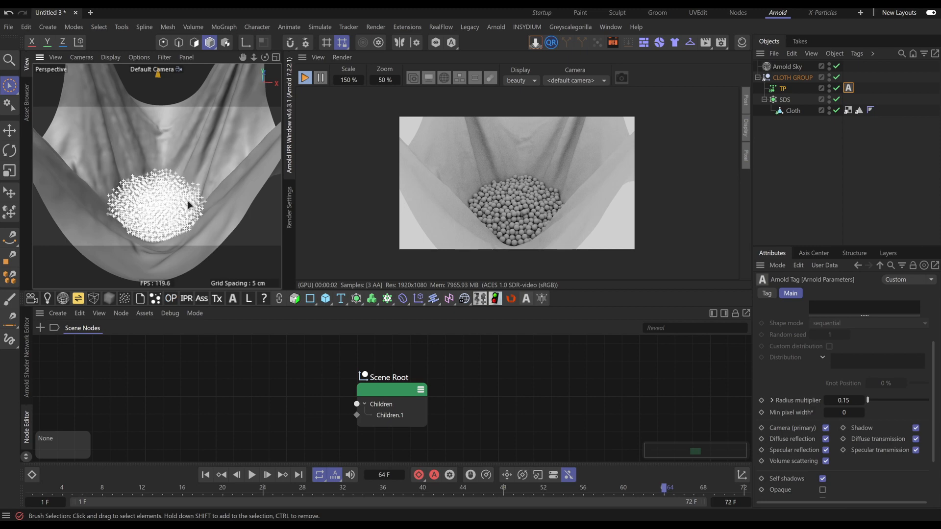
pyautogui.moveTo(189, 203)
pyautogui.keyDown('alt'); pyautogui.mouseDown()
pyautogui.moveTo(175, 189)
pyautogui.moveTo(177, 197)
pyautogui.mouseUp(); pyautogui.keyUp('alt')
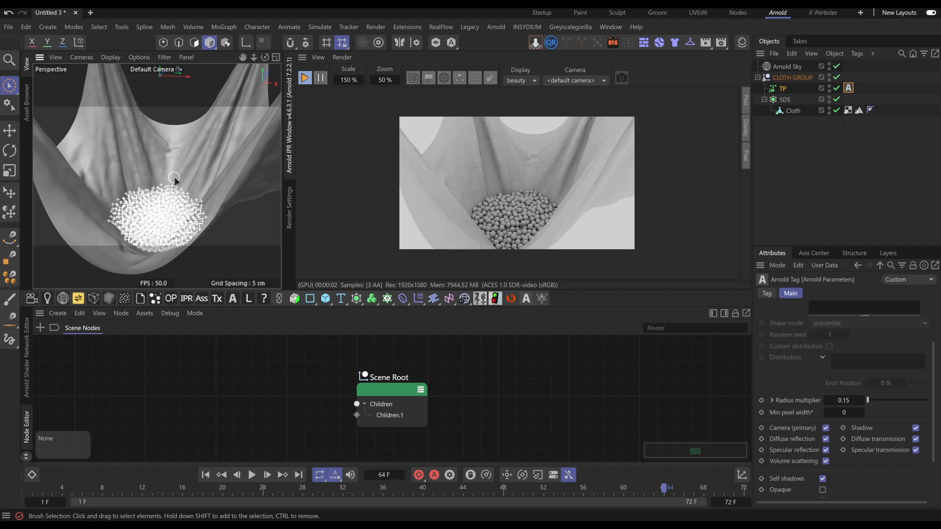
# Frame the whole cloth around the particles and collapse the SDS object's hierarchy
pyautogui.keyDown('alt'); pyautogui.moveTo(174, 192); pyautogui.dragTo(170, 191); pyautogui.keyUp('alt')
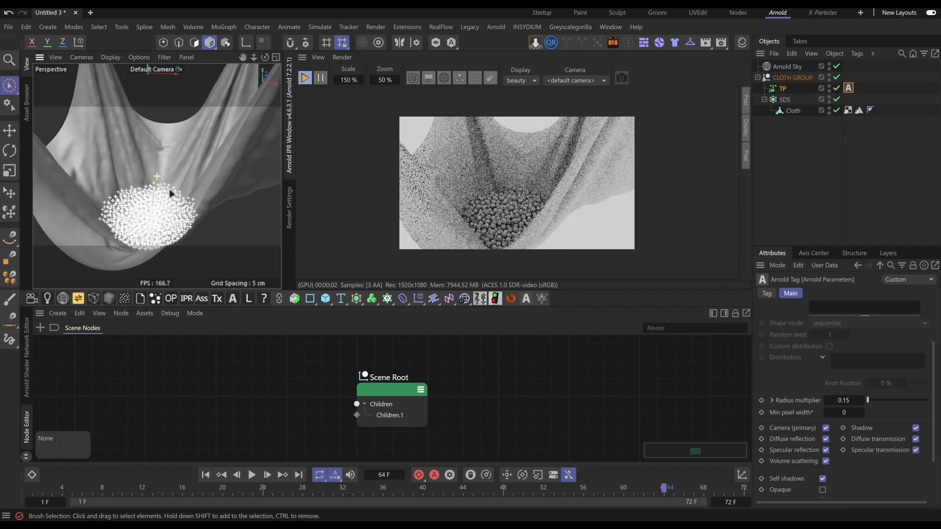
pyautogui.keyDown('alt'); pyautogui.moveTo(170, 190); pyautogui.dragTo(162, 190, button='right'); pyautogui.keyUp('alt')
pyautogui.keyDown('alt'); pyautogui.moveTo(161, 189); pyautogui.dragTo(169, 191); pyautogui.keyUp('alt')
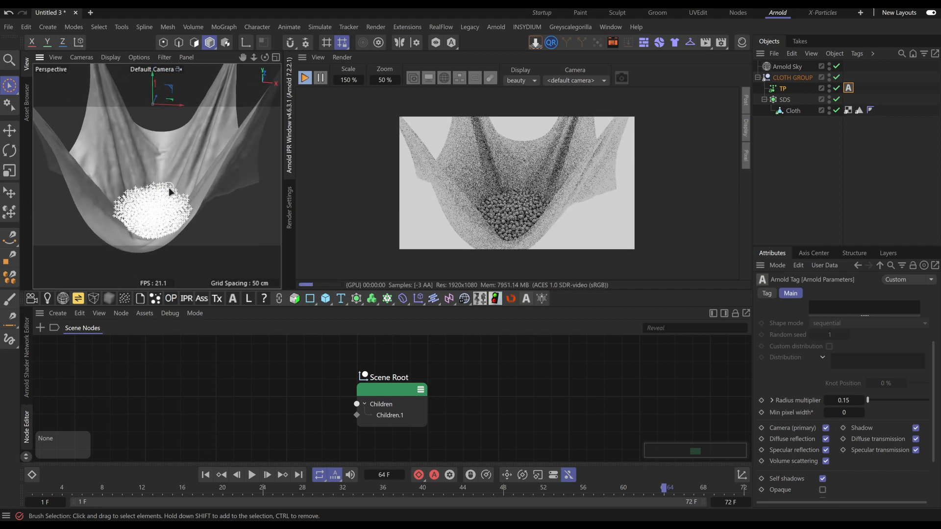
pyautogui.click(764, 99)
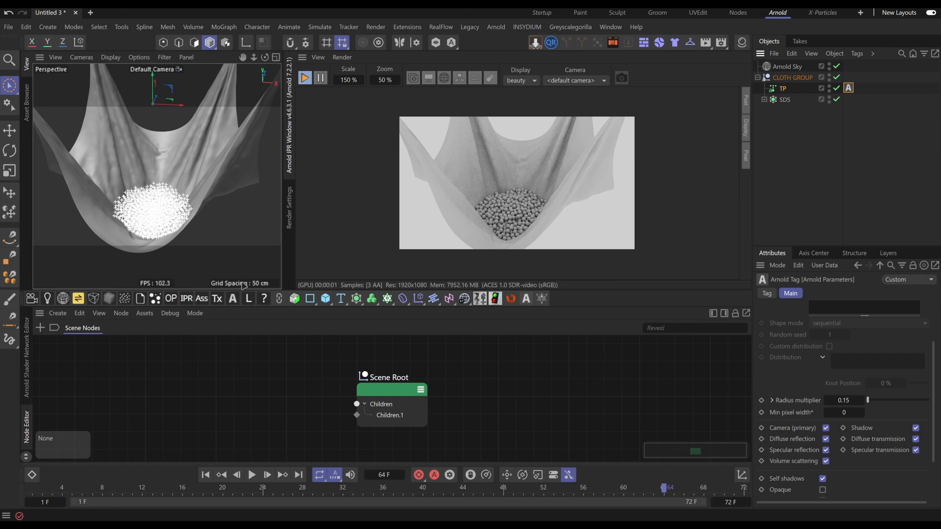
# Stop the IPR render and create a new Arnold node material
pyautogui.click(28, 341)
pyautogui.click(29, 314)
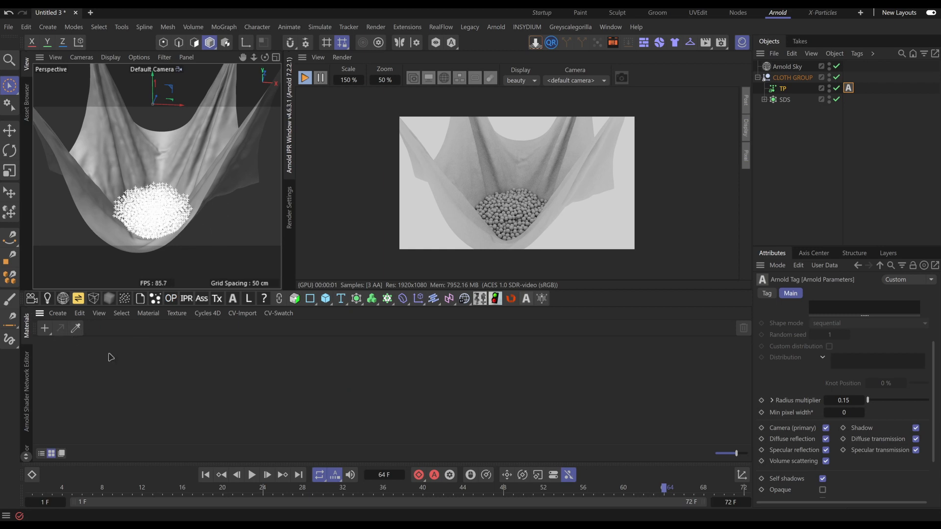
pyautogui.click(304, 78)
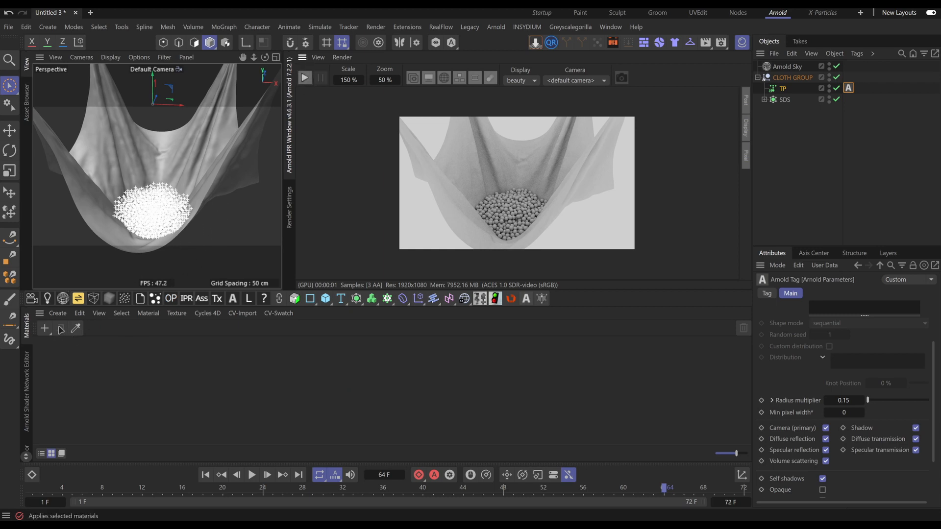
pyautogui.doubleClick(57, 355)
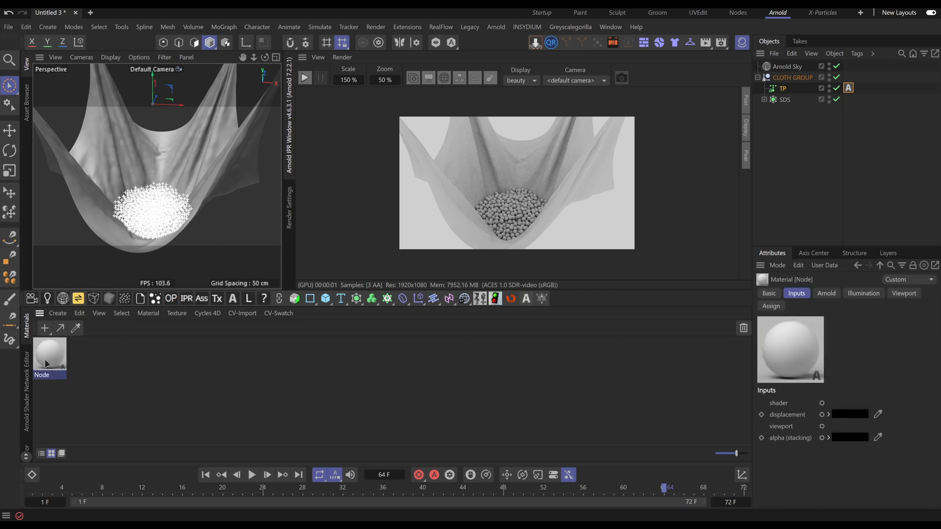
# Create an Arnold standard_surface shader network material, view its network, and delete it again
pyautogui.click(380, 27)
pyautogui.click(255, 458)
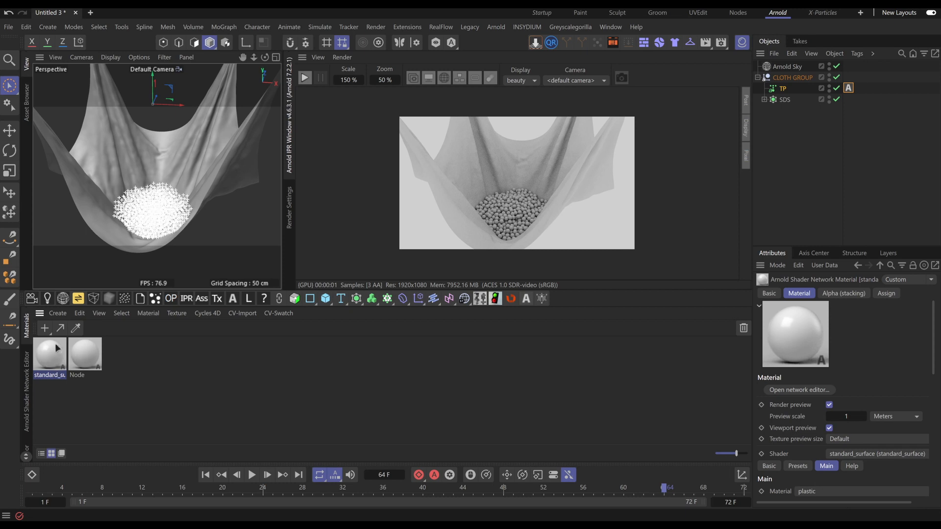
pyautogui.click(29, 411)
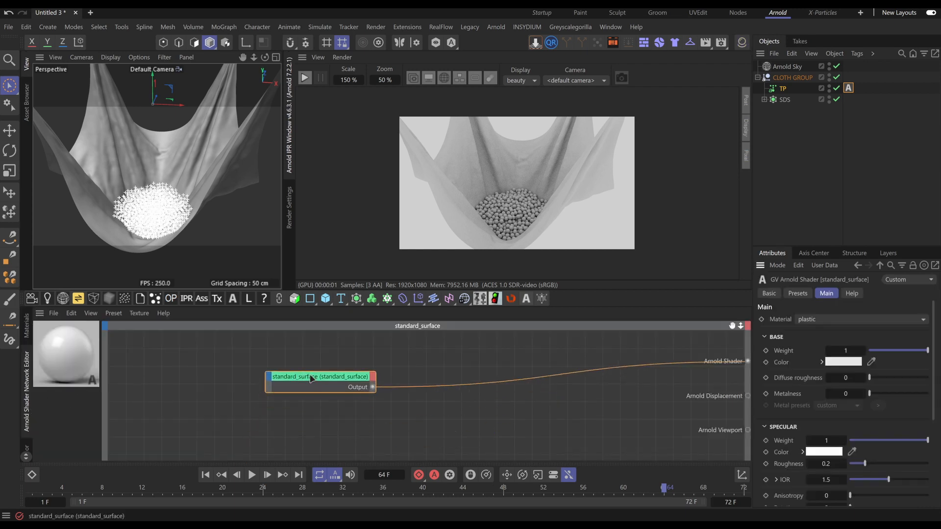
pyautogui.moveTo(309, 377); pyautogui.dragTo(352, 396)
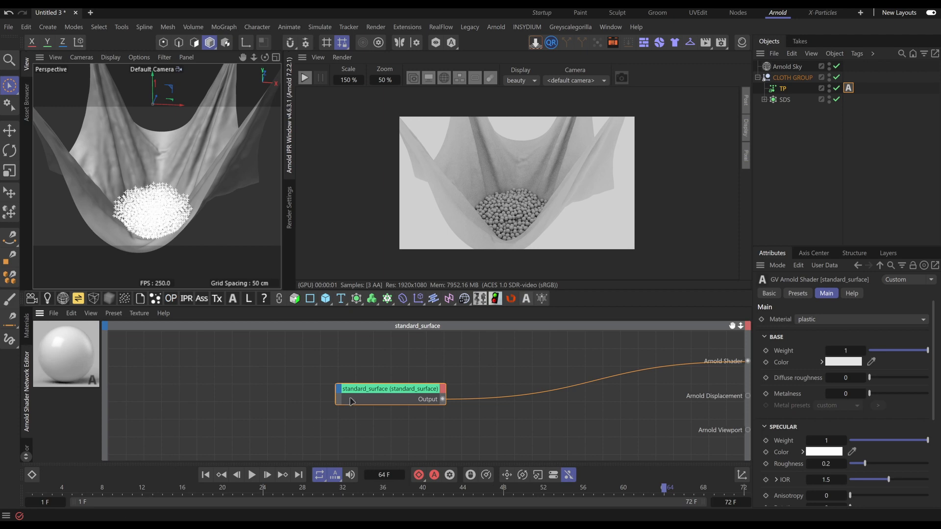
pyautogui.click(27, 329)
pyautogui.click(57, 355)
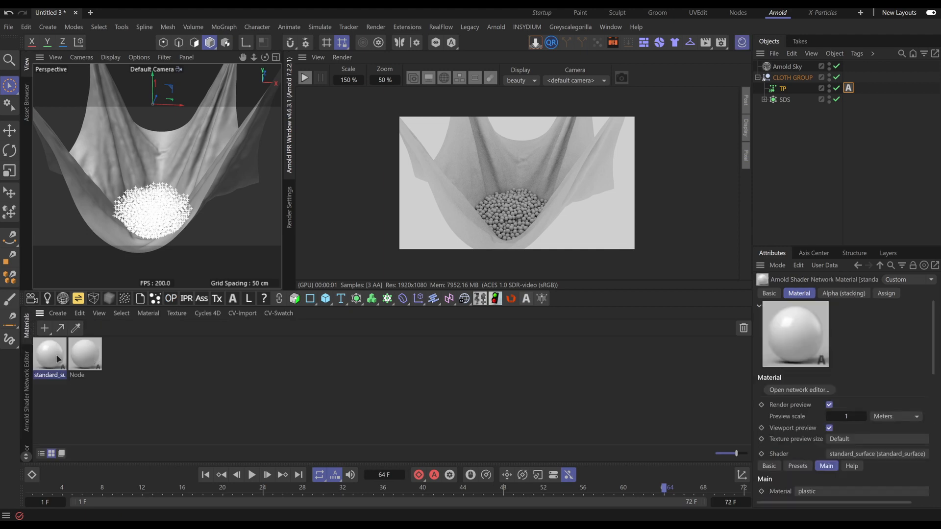
pyautogui.press('Delete')
# View the remaining material's node graph, reposition its Arnold Material node, and assign the material to the SDS object
pyautogui.doubleClick(57, 355)
pyautogui.moveTo(368, 384); pyautogui.dragTo(472, 384)
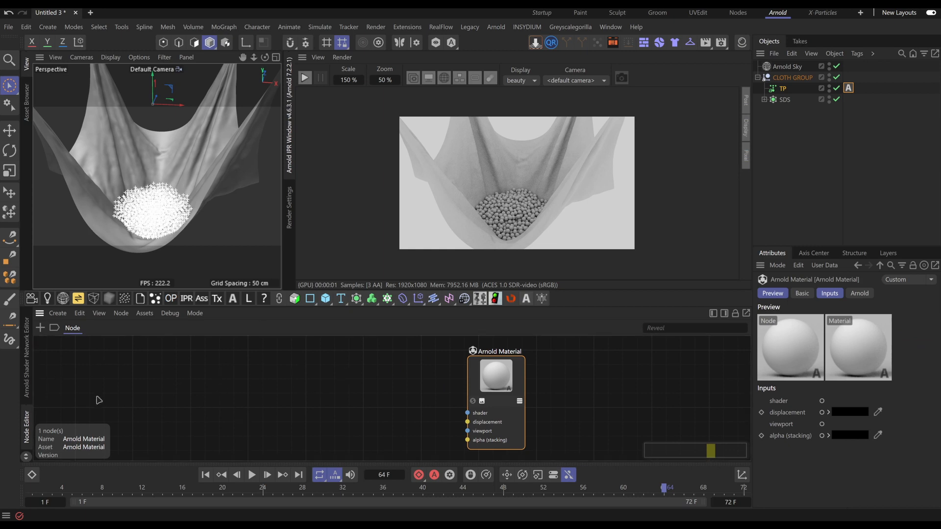
pyautogui.moveTo(493, 400); pyautogui.dragTo(435, 400)
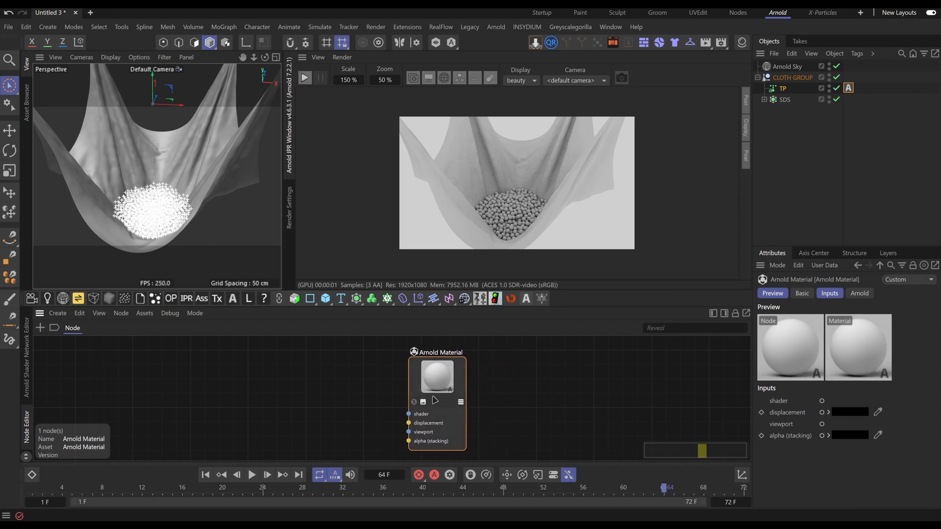
pyautogui.click(27, 321)
pyautogui.click(26, 318)
pyautogui.moveTo(57, 363)
pyautogui.mouseDown()
pyautogui.moveTo(610, 181)
pyautogui.moveTo(800, 96)
pyautogui.moveTo(779, 99)
pyautogui.mouseUp()
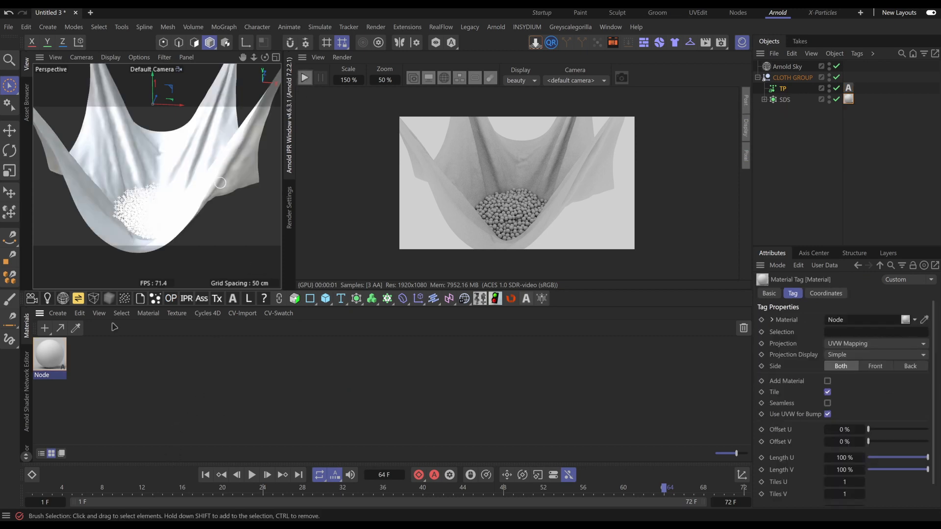
# Add a standard_surface node connected to the Arnold Material's shader input and arrange the two nodes side by side
pyautogui.doubleClick(49, 355)
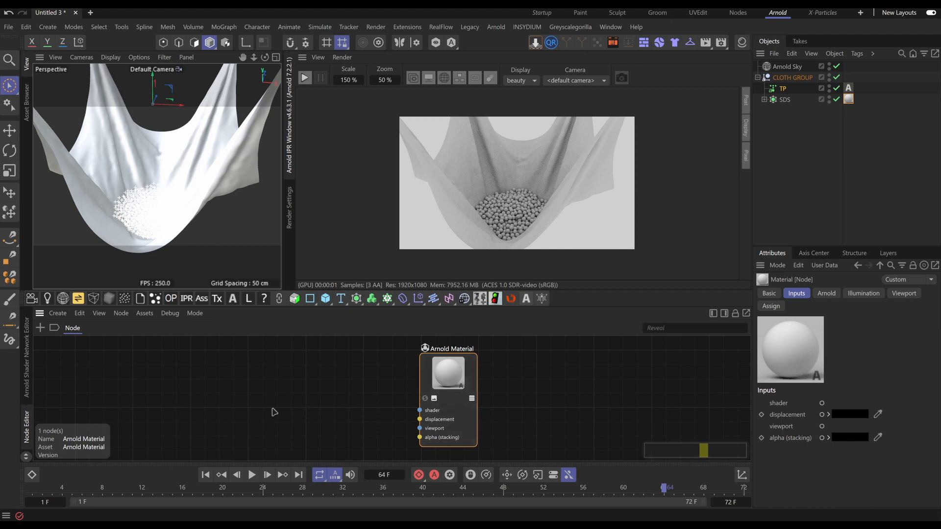
pyautogui.click(274, 412)
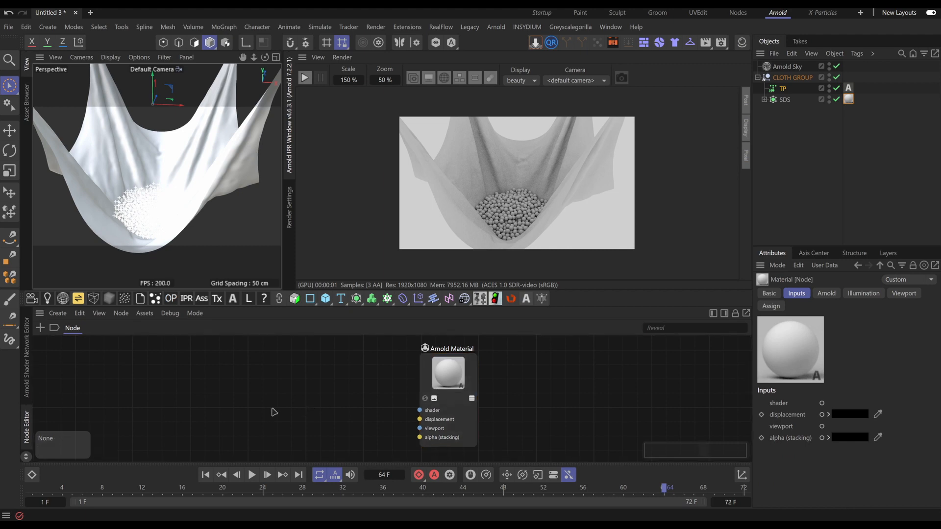
pyautogui.press('s')
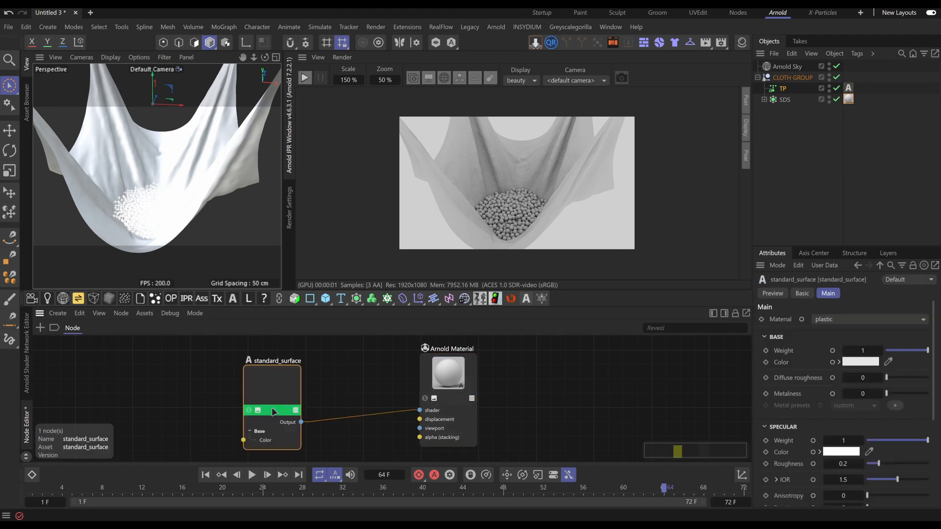
pyautogui.moveTo(281, 410); pyautogui.dragTo(340, 401)
pyautogui.moveTo(446, 370); pyautogui.dragTo(435, 378)
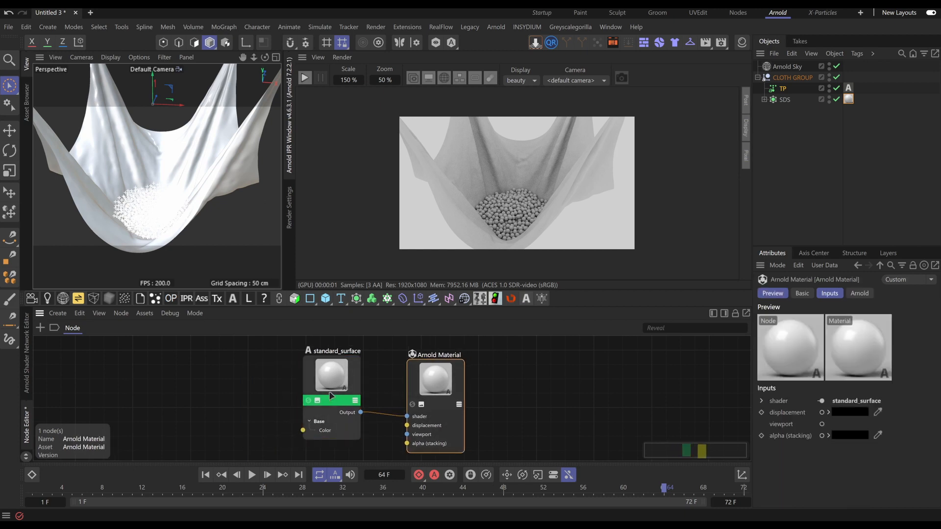
pyautogui.moveTo(331, 392); pyautogui.dragTo(333, 395)
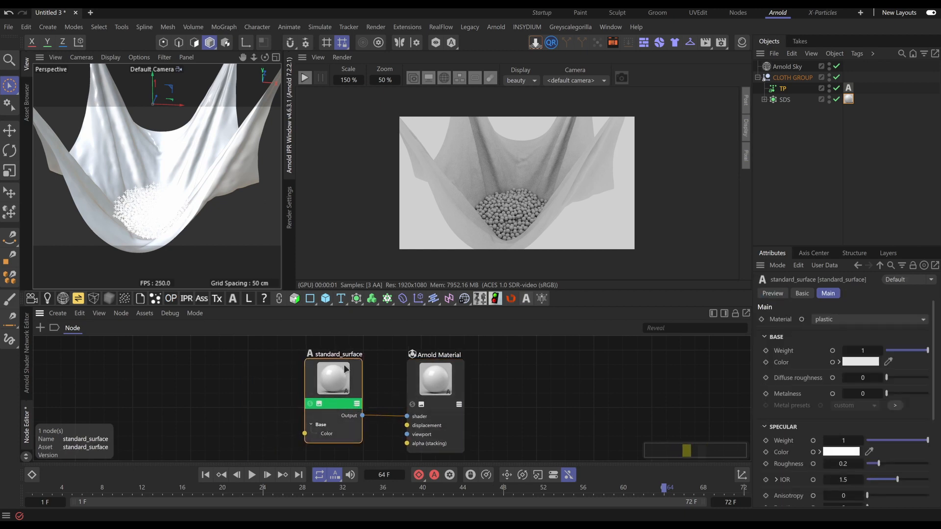
pyautogui.moveTo(433, 401); pyautogui.dragTo(434, 394)
pyautogui.click(336, 392)
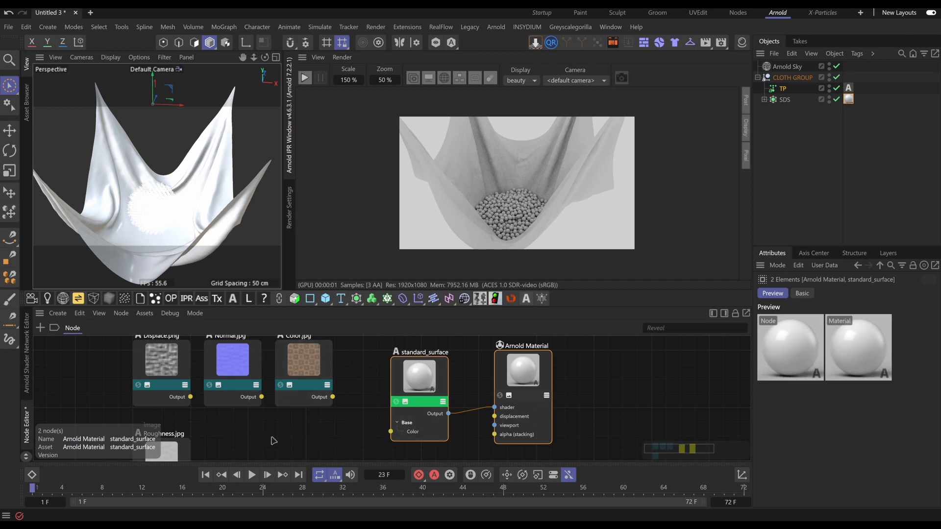
# Separate the two material nodes from the textures and group the Color, Displace, Normal and Roughness image nodes on the graph's left side
pyautogui.moveTo(275, 440); pyautogui.dragTo(271, 438, button='middle')
pyautogui.scroll(-2, 414, 438)
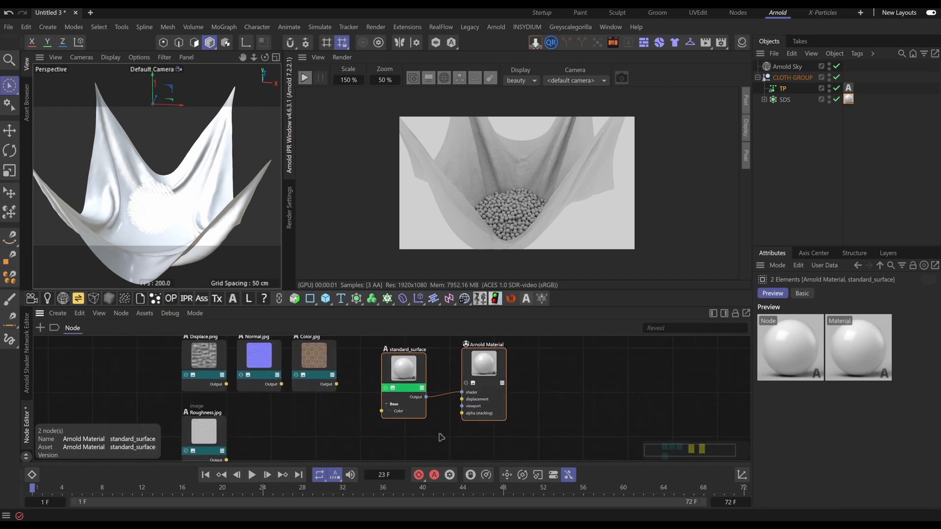
pyautogui.moveTo(553, 414); pyautogui.dragTo(410, 394)
pyautogui.moveTo(410, 393); pyautogui.dragTo(430, 400)
pyautogui.click(364, 401)
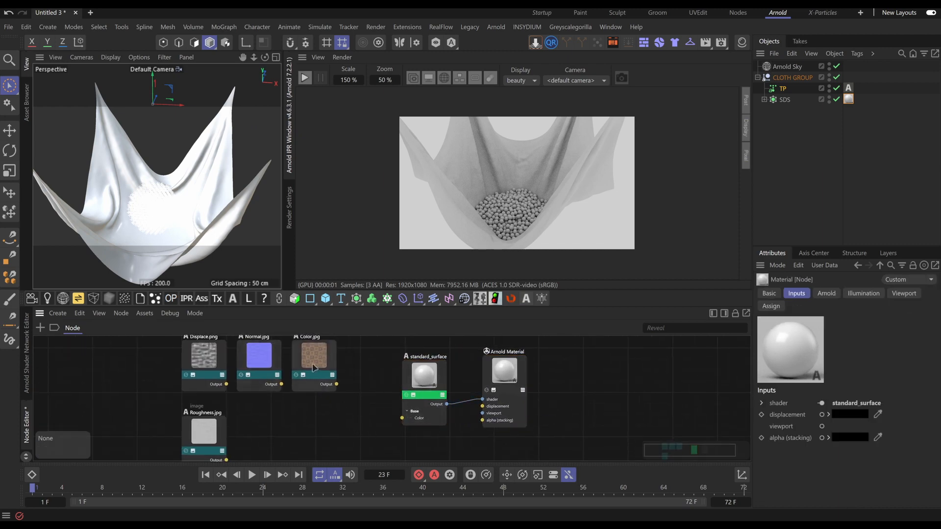
pyautogui.moveTo(312, 364); pyautogui.dragTo(88, 374)
pyautogui.moveTo(204, 365); pyautogui.dragTo(152, 361)
pyautogui.moveTo(247, 369); pyautogui.dragTo(69, 439)
pyautogui.click(214, 432)
pyautogui.moveTo(214, 432); pyautogui.dragTo(167, 433)
pyautogui.moveTo(158, 356); pyautogui.dragTo(171, 359)
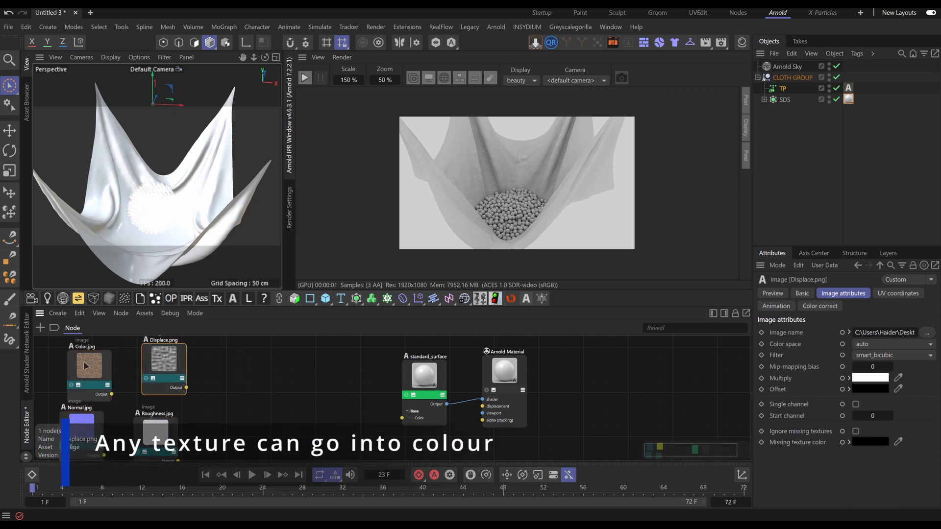
# Connect the Color.jpg image to the standard_surface base color and move the material nodes closer to it
pyautogui.moveTo(87, 365); pyautogui.dragTo(402, 418)
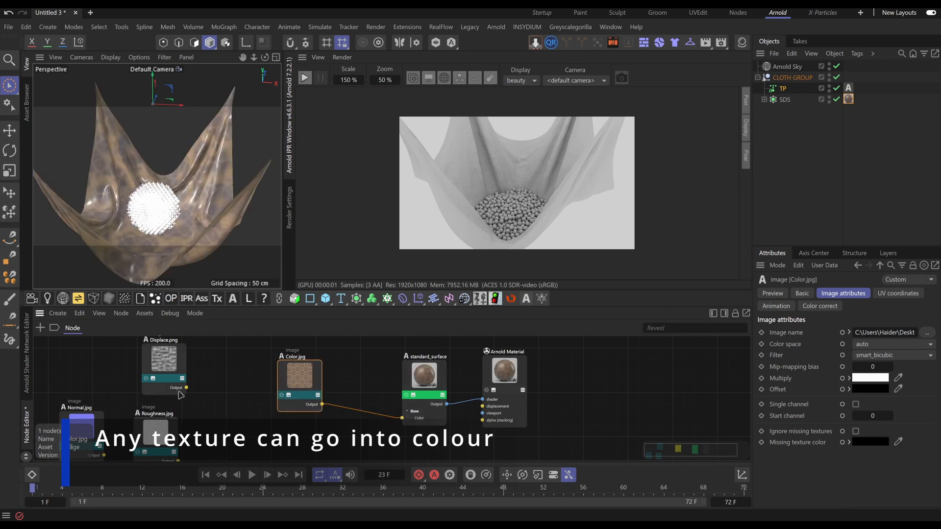
pyautogui.moveTo(204, 380); pyautogui.dragTo(178, 403, button='middle')
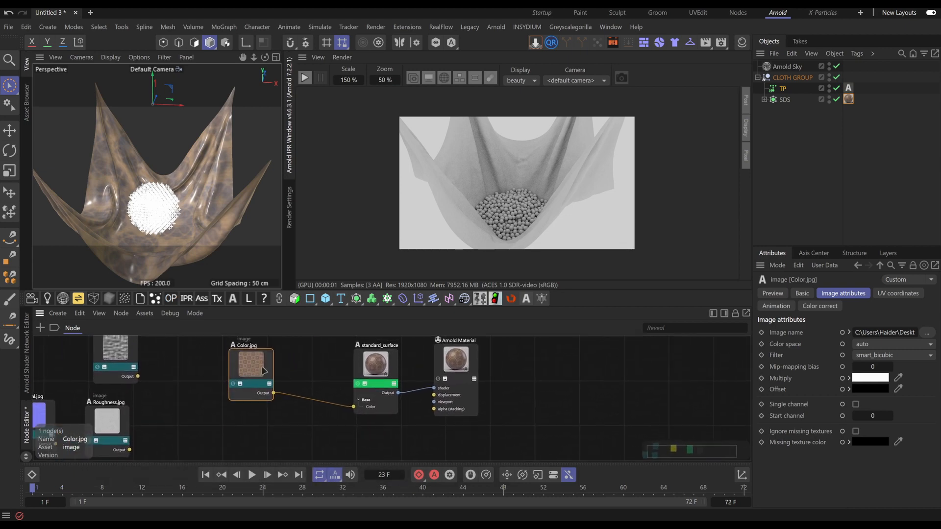
pyautogui.moveTo(364, 367); pyautogui.dragTo(328, 361)
pyautogui.moveTo(447, 364); pyautogui.dragTo(430, 364)
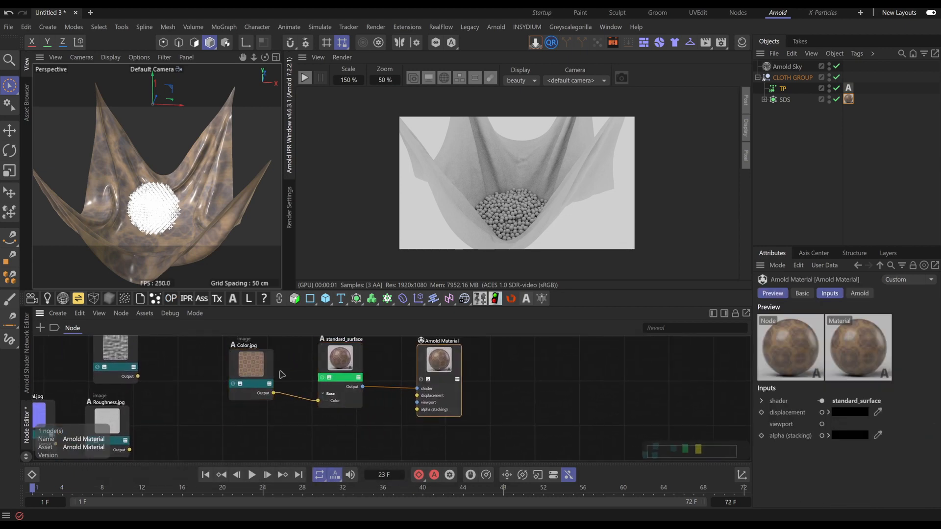
# Start the IPR render to examine the color texture on the cloth, and tighten the spacing of the material nodes
pyautogui.click(304, 78)
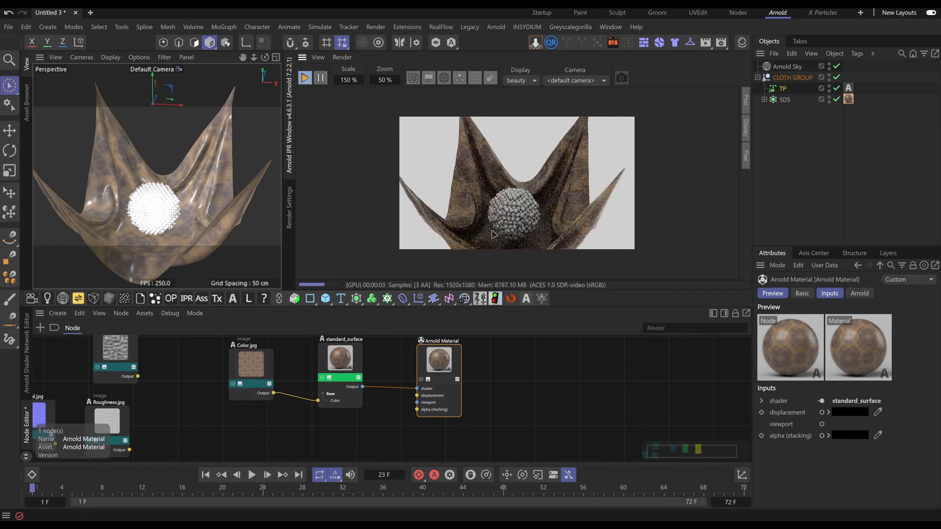
pyautogui.scroll(1, 494, 234)
pyautogui.moveTo(505, 196)
pyautogui.mouseDown()
pyautogui.moveTo(510, 142)
pyautogui.moveTo(503, 213)
pyautogui.mouseUp()
pyautogui.scroll(-2, 518, 232)
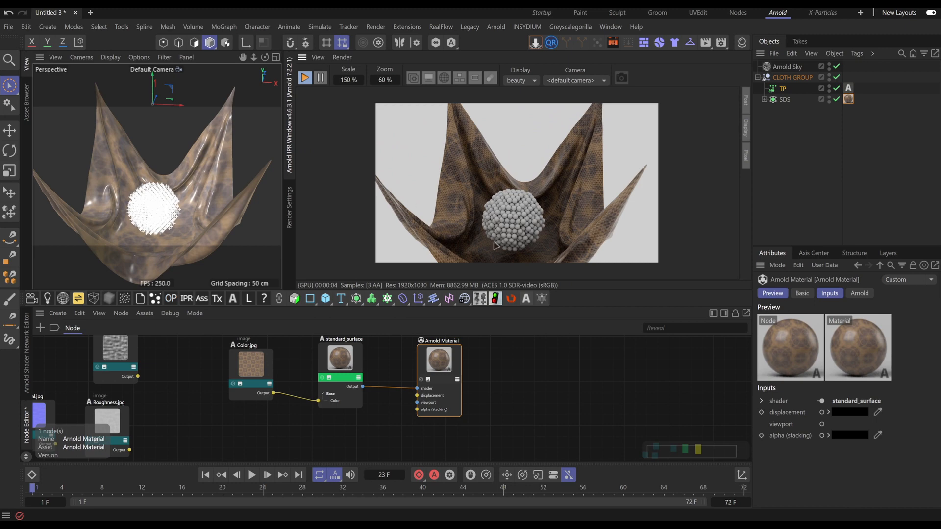
pyautogui.scroll(-1, 496, 246)
pyautogui.moveTo(349, 365); pyautogui.dragTo(340, 364)
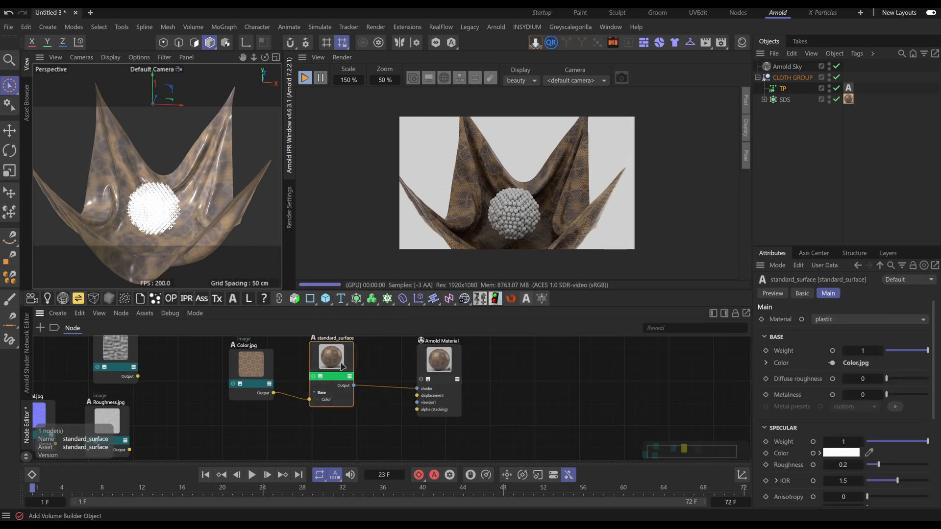
pyautogui.moveTo(437, 364); pyautogui.dragTo(401, 361)
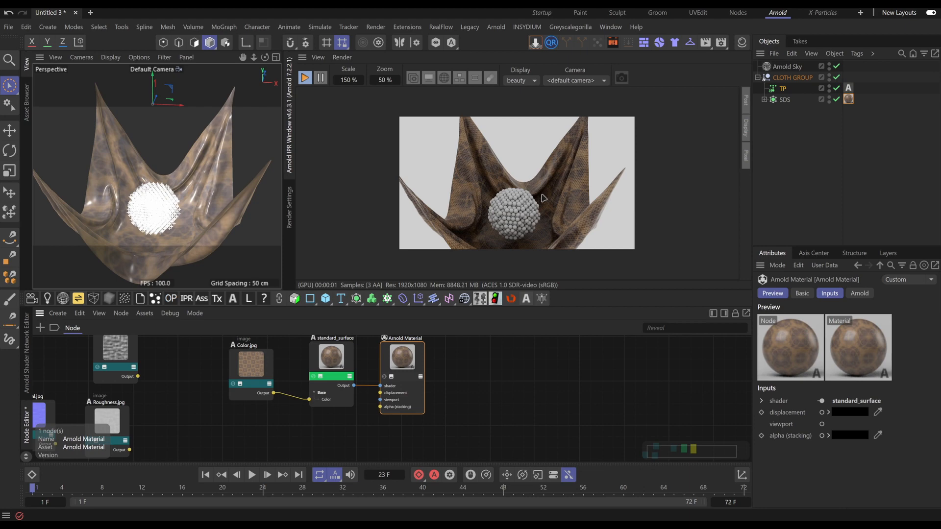
# Set Tiles U and Tiles V to 18 in the SDS object's material tag and inspect the rendered pattern
pyautogui.click(849, 100)
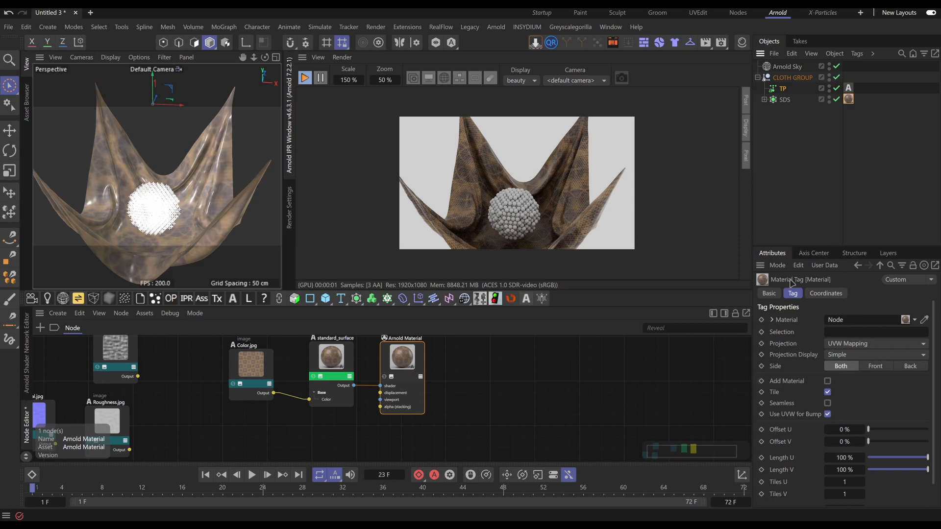
pyautogui.scroll(-1, 790, 391)
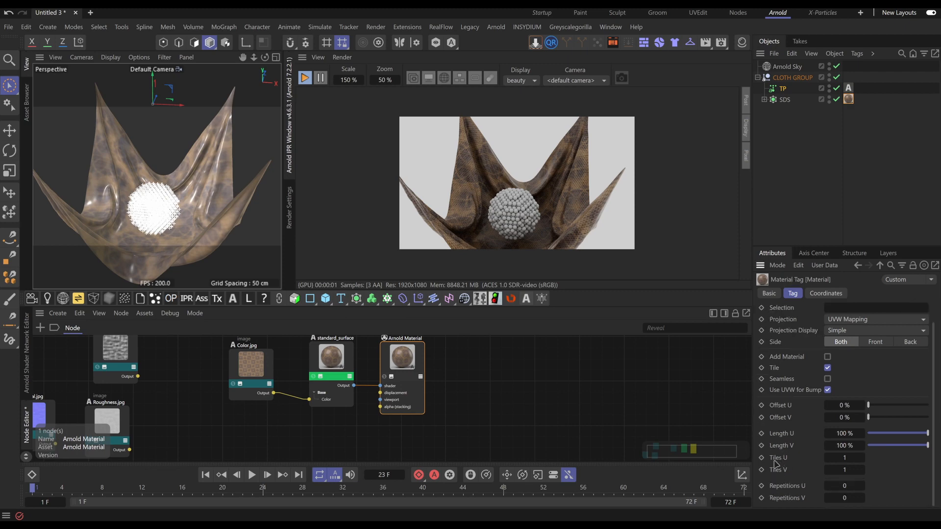
pyautogui.click(843, 459)
pyautogui.write('18')
pyautogui.press('Tab')
pyautogui.write('18')
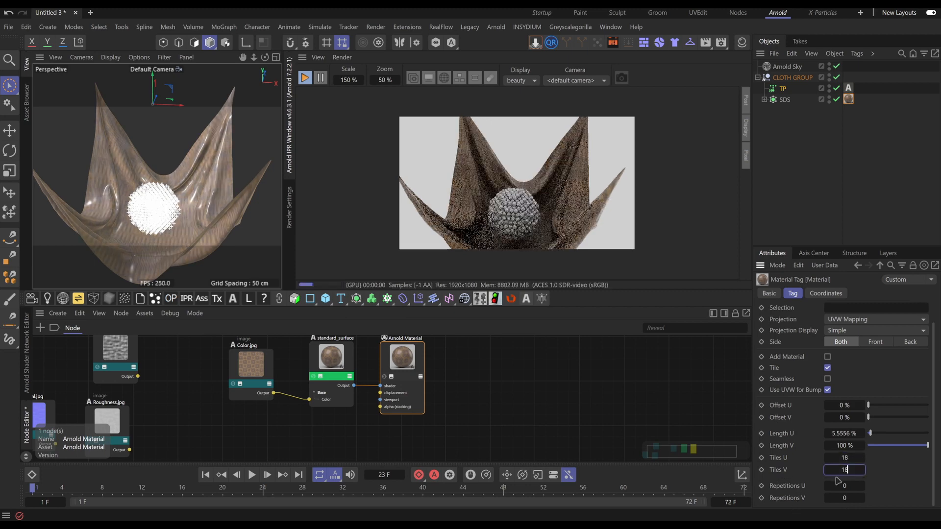
pyautogui.scroll(2, 549, 196)
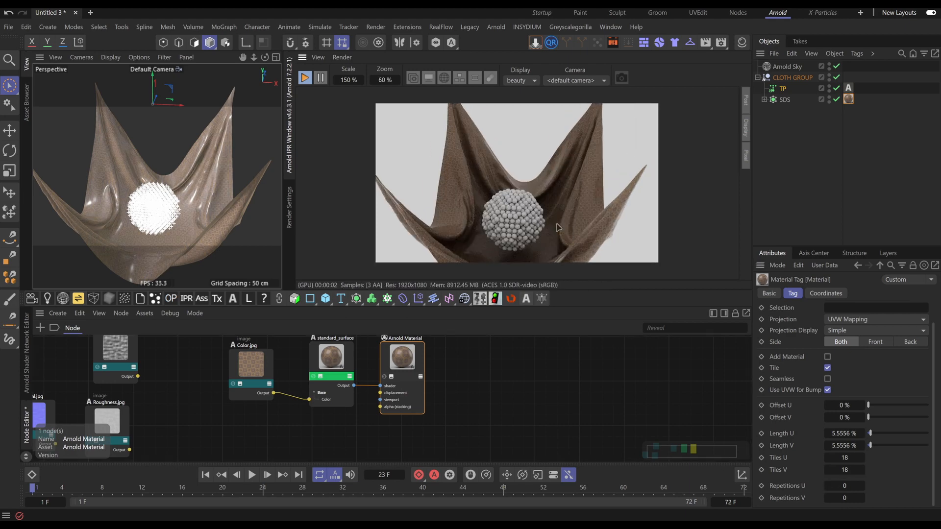
pyautogui.scroll(-1, 567, 197)
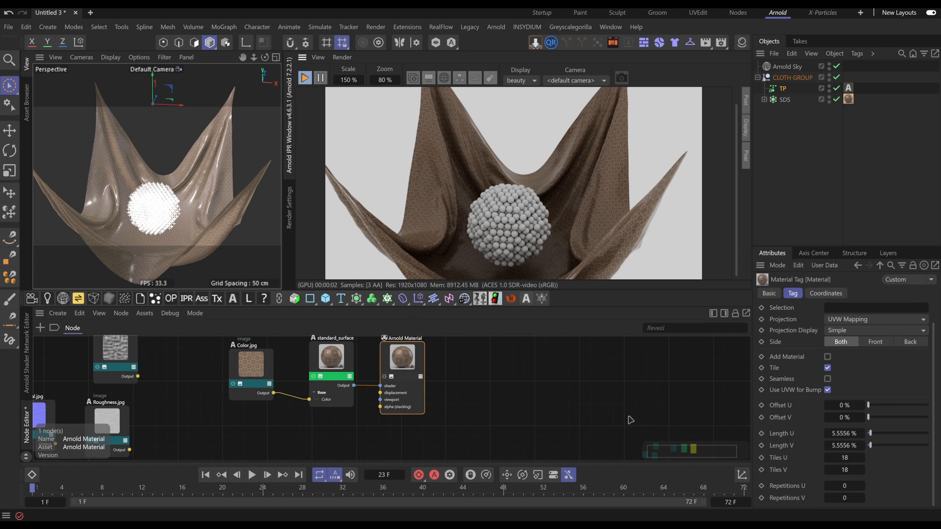
# Move the standard_surface and Arnold Material nodes away from Color.jpg to make room between them in the graph
pyautogui.moveTo(498, 390); pyautogui.dragTo(229, 380)
pyautogui.moveTo(325, 358); pyautogui.dragTo(369, 359)
pyautogui.click(229, 379)
pyautogui.moveTo(298, 373); pyautogui.dragTo(263, 373)
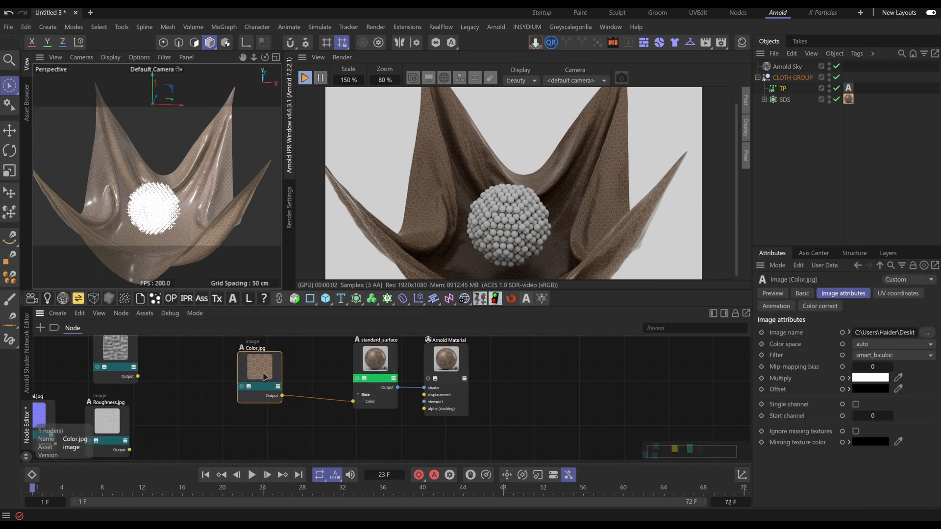
# Add a color correction to the Color.jpg image and place the color_correct node between Color.jpg and standard_surface
pyautogui.moveTo(524, 388); pyautogui.dragTo(405, 358)
pyautogui.click(264, 378)
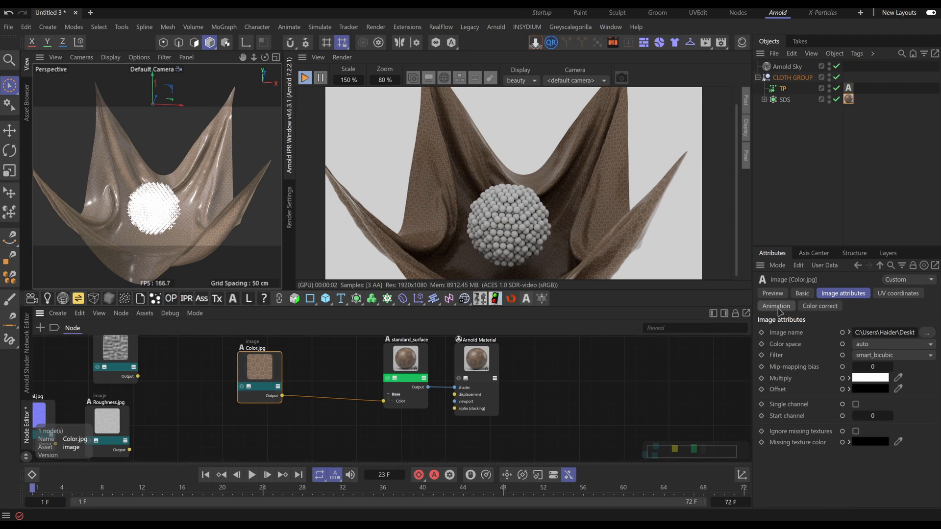
pyautogui.click(820, 306)
pyautogui.click(775, 333)
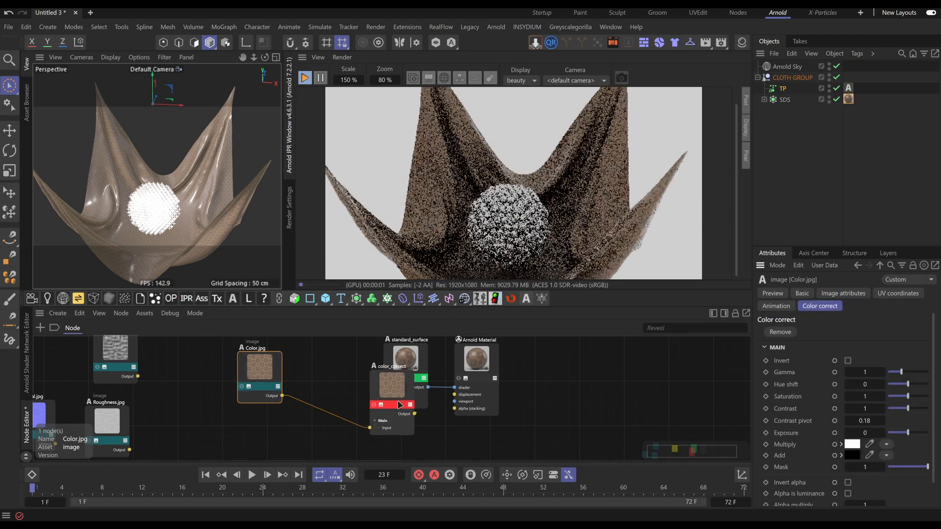
pyautogui.moveTo(387, 375); pyautogui.dragTo(333, 374)
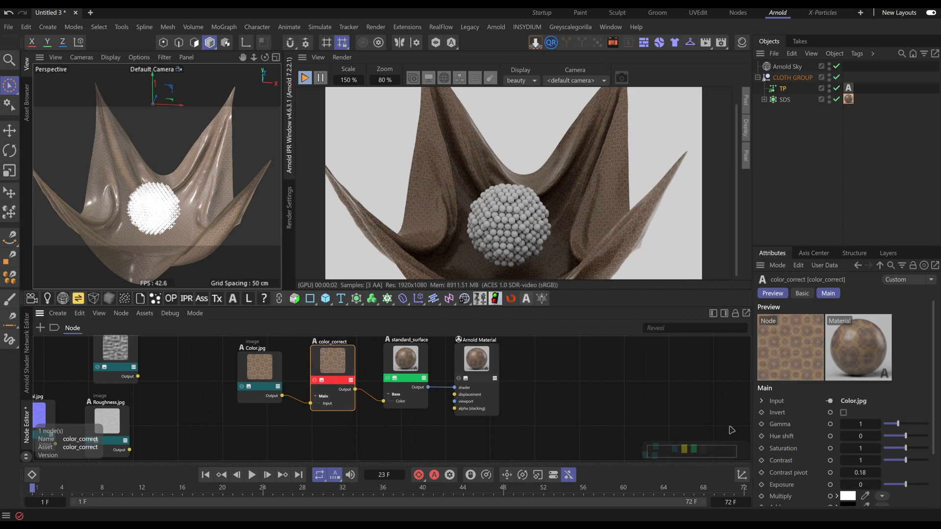
# Try hue shifts of -0.55 and 0.28 on the color_correct node and reset the hue shift to 0
pyautogui.scroll(-2, 809, 436)
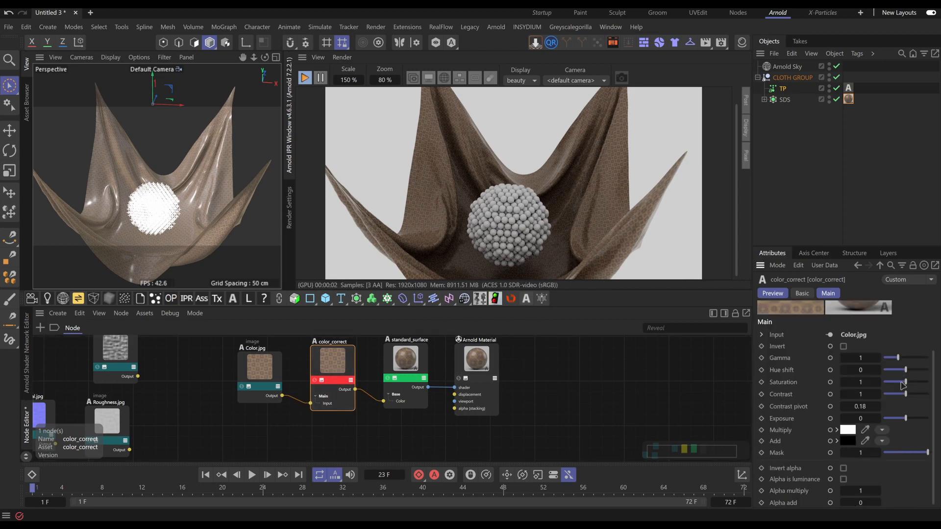
pyautogui.moveTo(905, 371)
pyautogui.mouseDown()
pyautogui.moveTo(888, 372)
pyautogui.moveTo(922, 374)
pyautogui.moveTo(895, 374)
pyautogui.mouseUp()
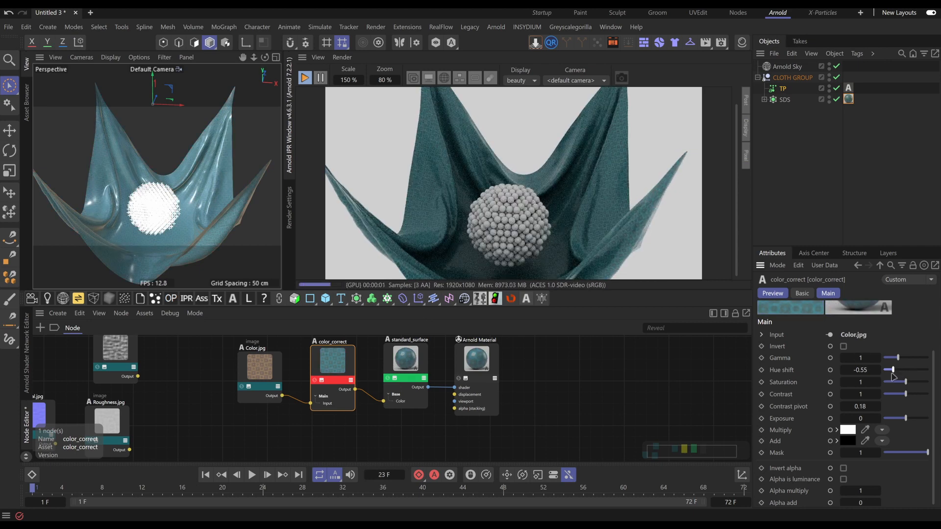
pyautogui.moveTo(894, 373); pyautogui.dragTo(914, 374)
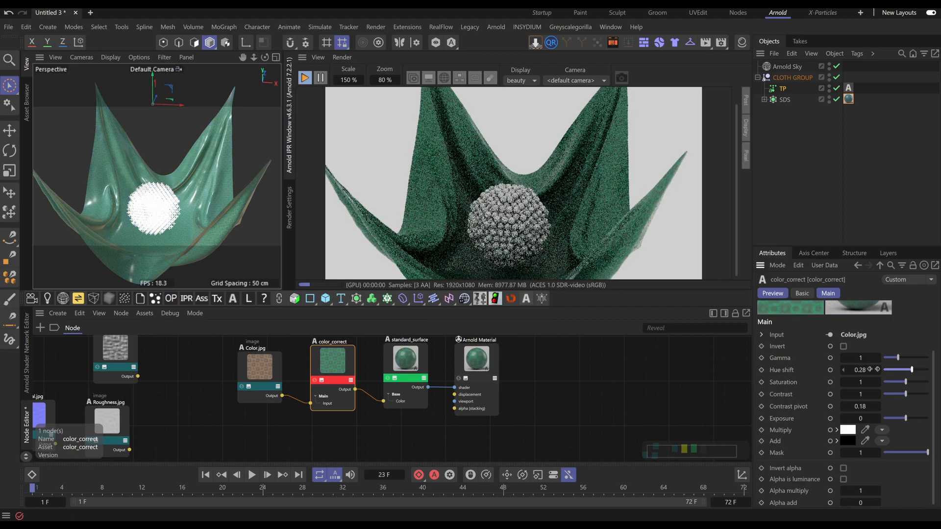
pyautogui.click(861, 370)
pyautogui.write('0')
pyautogui.press('Return')
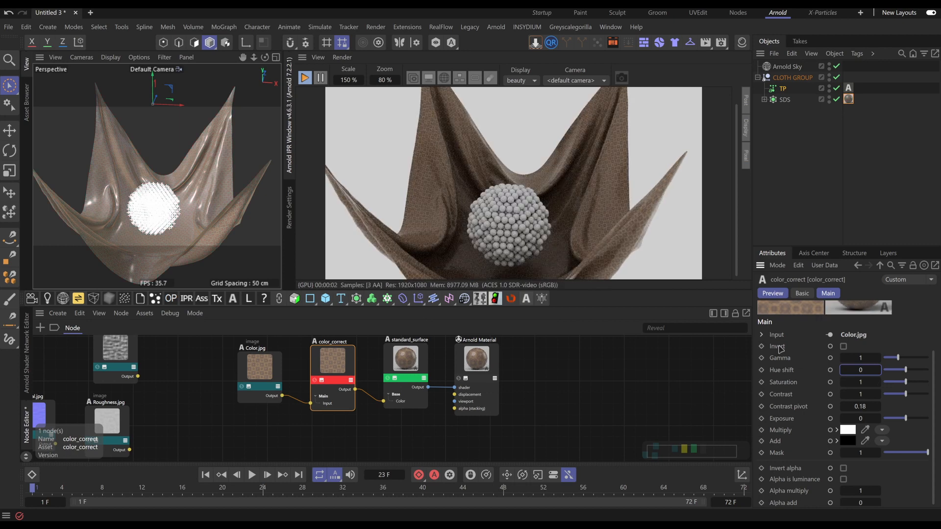
# Preview the cloth render with the color_correct node's Invert option enabled, and disable the option again
pyautogui.click(843, 346)
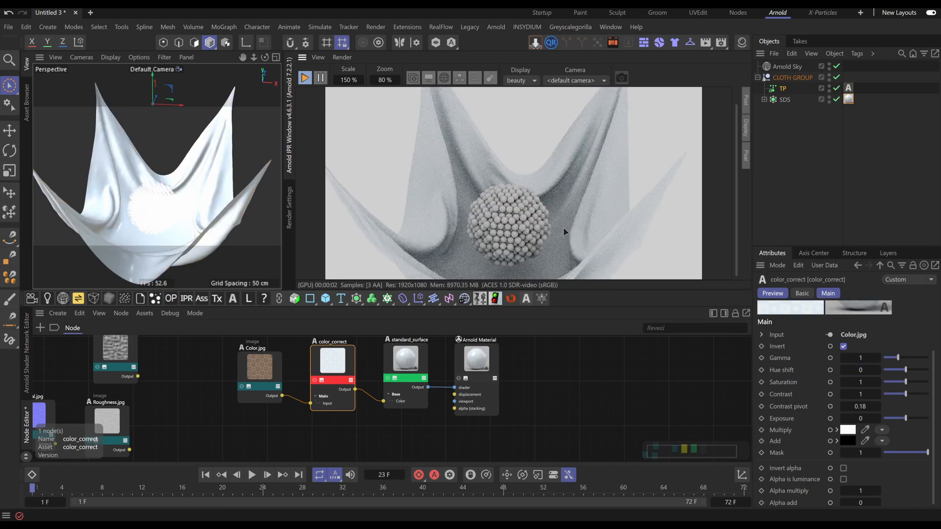
pyautogui.scroll(-1, 524, 211)
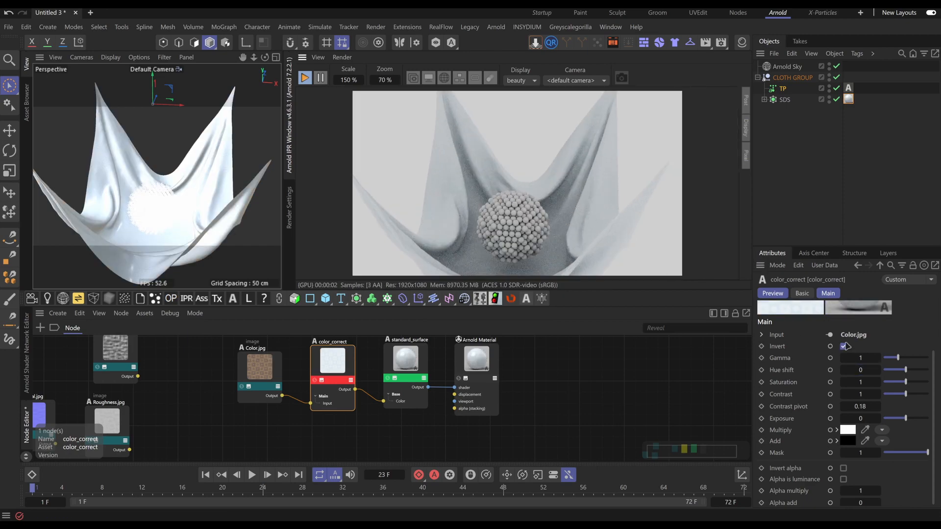
pyautogui.click(844, 346)
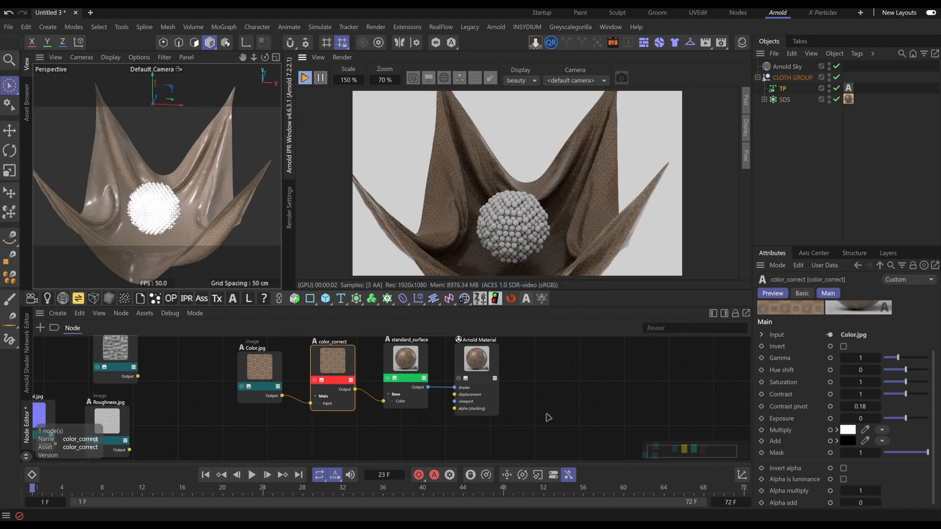
pyautogui.scroll(-2, 509, 240)
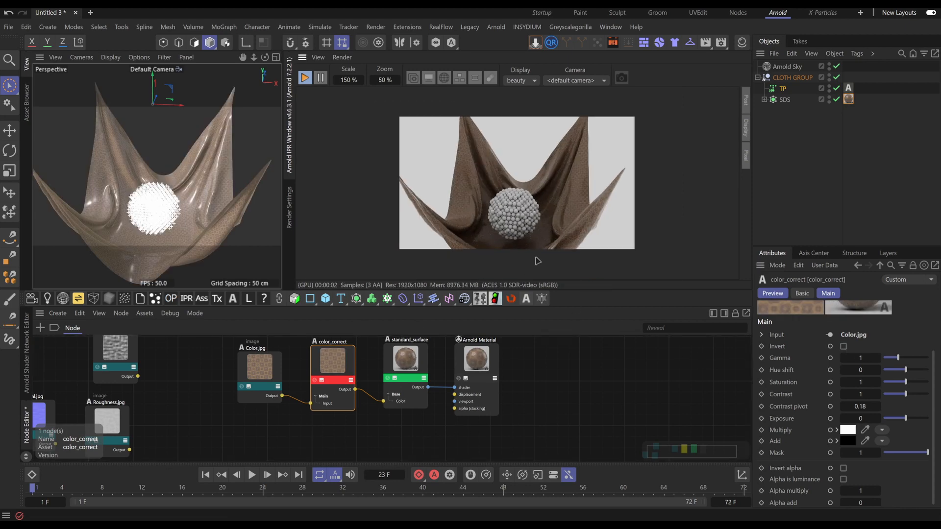
pyautogui.scroll(2, 539, 262)
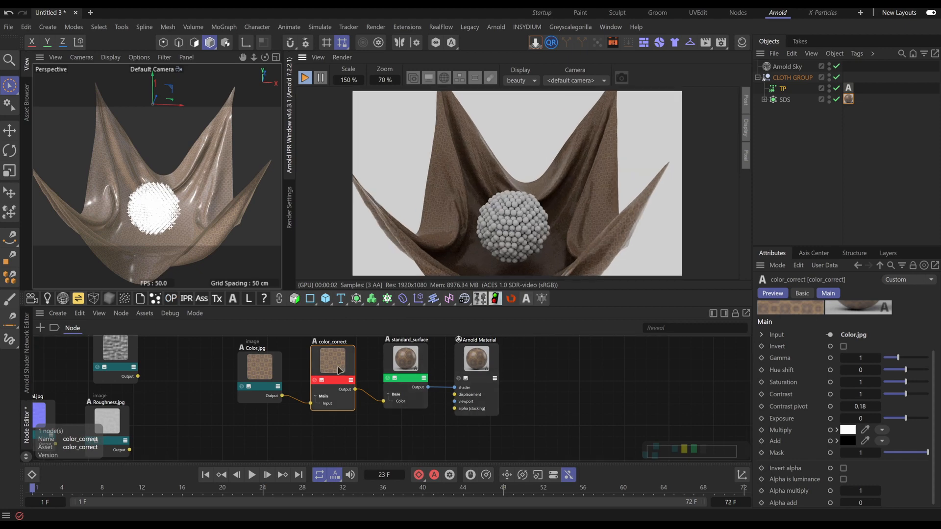
# Set the standard_surface specular roughness to 0.53 and inspect the cloth in the render
pyautogui.click(390, 371)
pyautogui.scroll(-3, 807, 408)
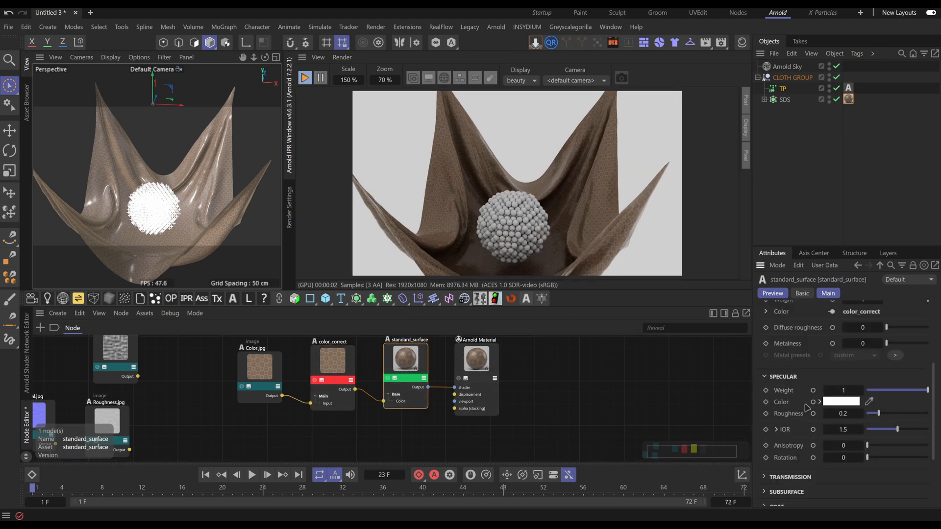
pyautogui.moveTo(886, 414); pyautogui.dragTo(899, 415)
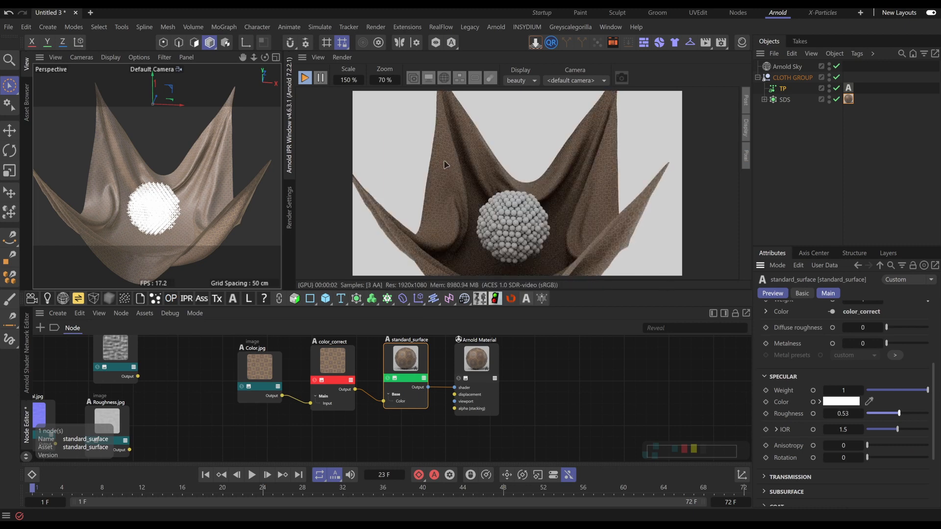
pyautogui.scroll(5, 463, 226)
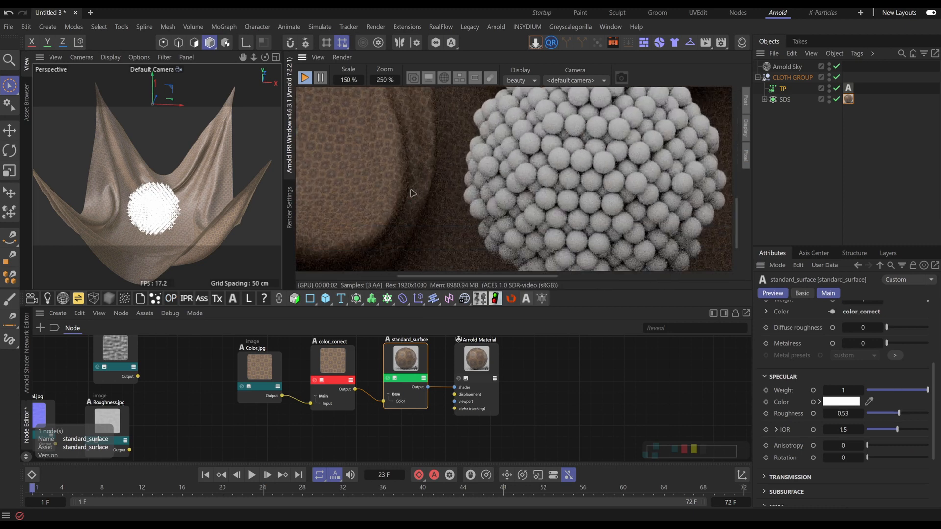
pyautogui.scroll(-3, 423, 204)
pyautogui.scroll(-3, 422, 203)
# Examine a close-up of the cloth's folds beside the particle spheres, checking the rendered color pattern at several magnifications
pyautogui.keyDown('alt'); pyautogui.moveTo(216, 227); pyautogui.dragTo(162, 210); pyautogui.keyUp('alt')
pyautogui.keyDown('alt'); pyautogui.moveTo(161, 210); pyautogui.dragTo(172, 212, button='right'); pyautogui.keyUp('alt')
pyautogui.moveTo(174, 208)
pyautogui.keyDown('alt'); pyautogui.mouseDown()
pyautogui.moveTo(110, 196)
pyautogui.moveTo(118, 184)
pyautogui.moveTo(160, 199)
pyautogui.mouseUp(); pyautogui.keyUp('alt')
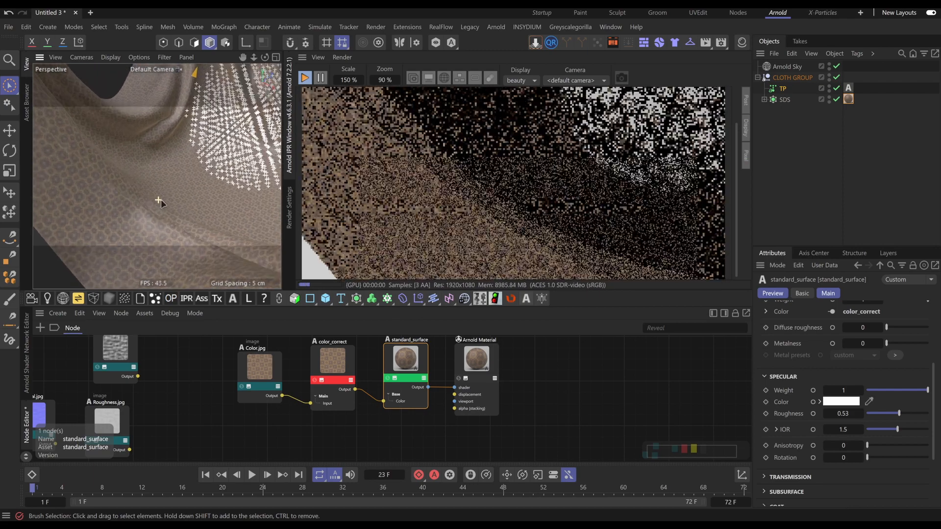
pyautogui.scroll(3, 455, 232)
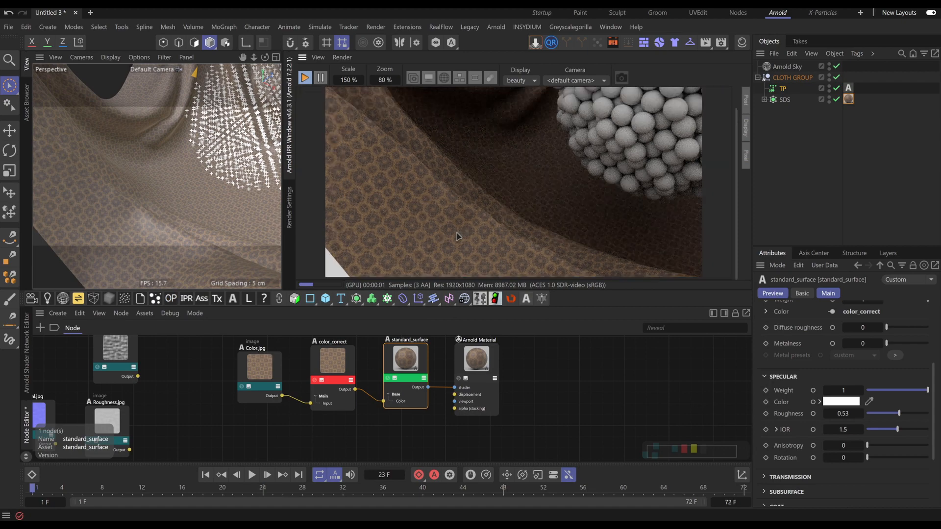
pyautogui.scroll(-2, 448, 226)
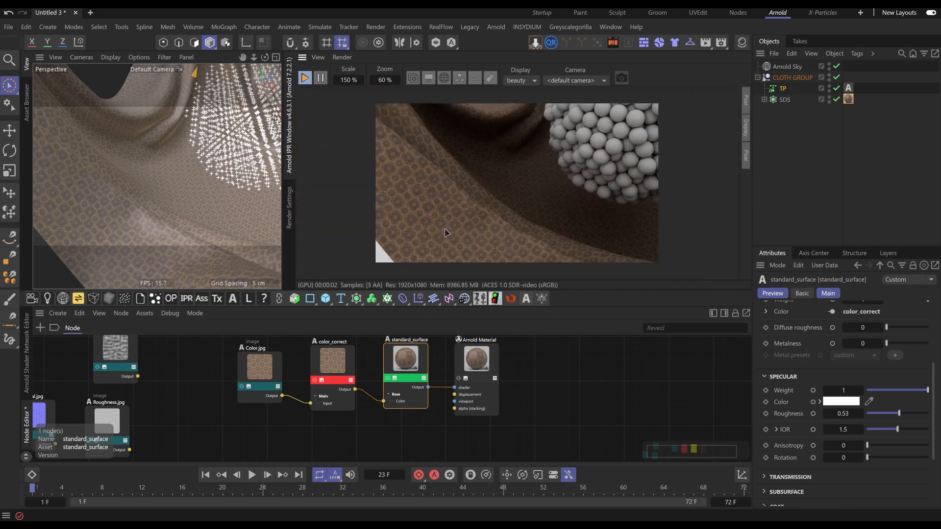
pyautogui.scroll(1, 445, 231)
pyautogui.scroll(1, 443, 233)
pyautogui.scroll(1, 487, 154)
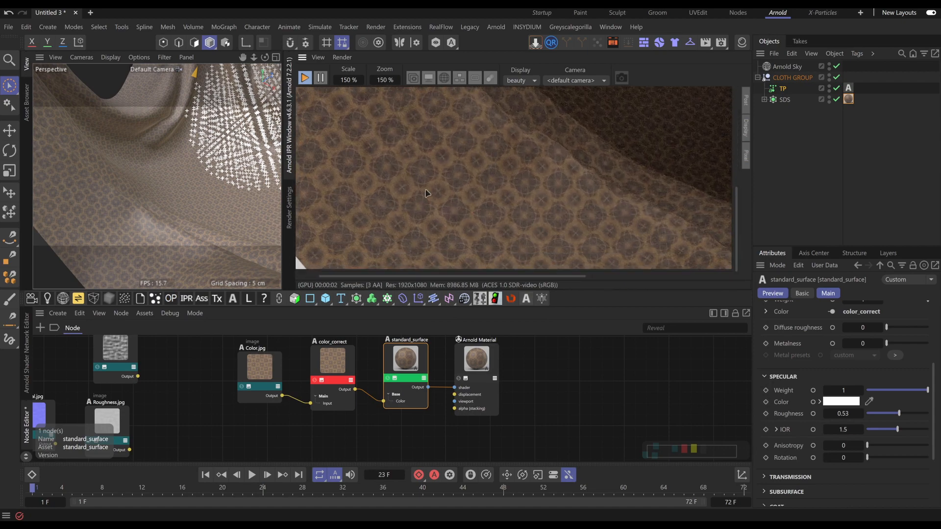
pyautogui.scroll(-2, 426, 216)
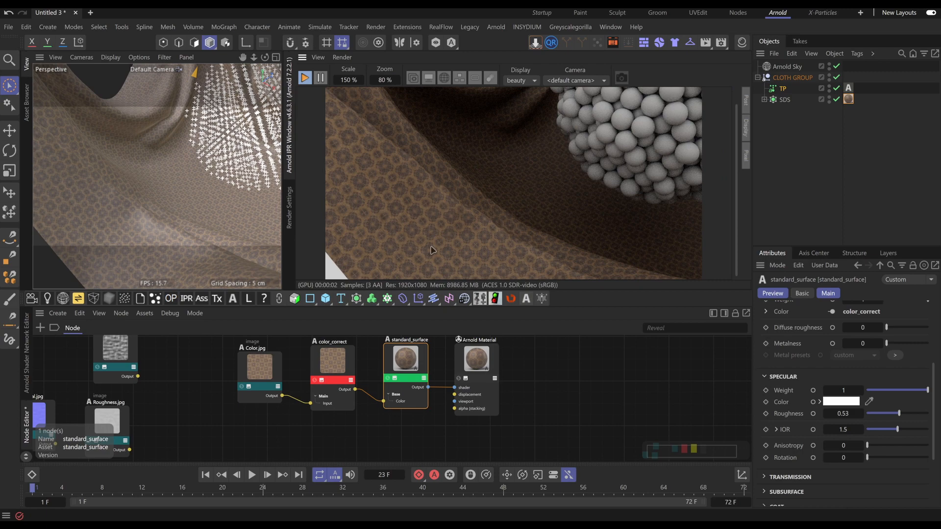
pyautogui.scroll(1, 471, 231)
pyautogui.scroll(1, 399, 227)
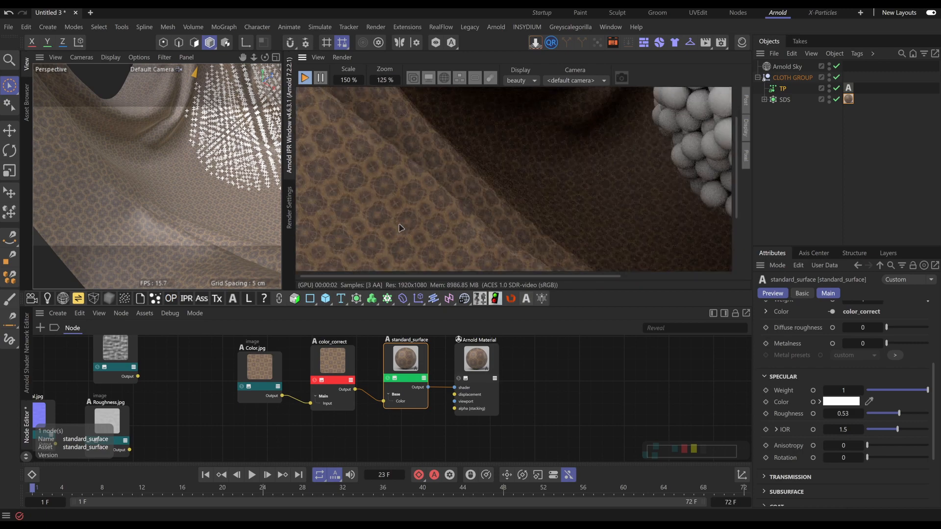
pyautogui.scroll(-3, 400, 228)
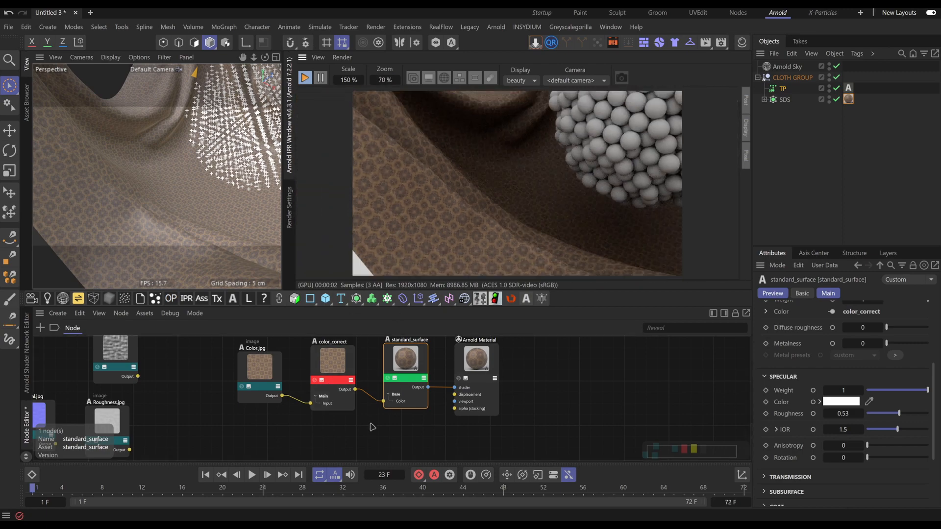
# Place the Roughness.jpg node beneath Color.jpg and connect its output to the standard_surface specular roughness
pyautogui.moveTo(343, 436); pyautogui.dragTo(371, 419, button='middle')
pyautogui.moveTo(189, 407); pyautogui.dragTo(247, 385, button='middle')
pyautogui.moveTo(187, 392); pyautogui.dragTo(336, 404)
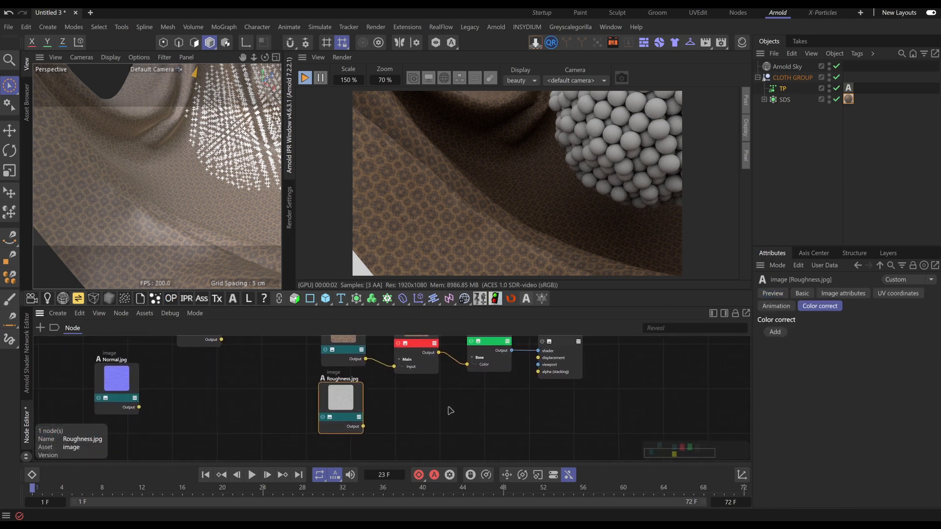
pyautogui.moveTo(516, 382); pyautogui.dragTo(450, 411, button='middle')
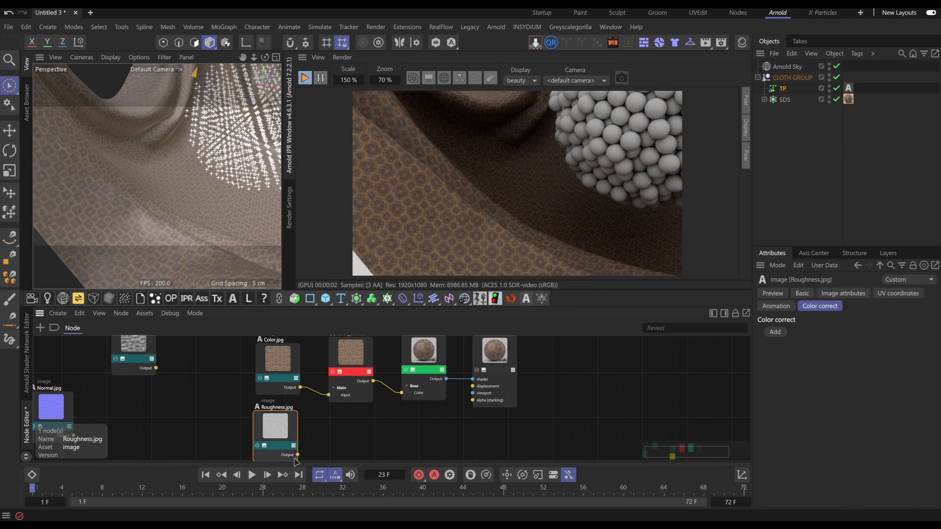
pyautogui.moveTo(298, 455); pyautogui.dragTo(345, 432)
pyautogui.moveTo(297, 455); pyautogui.dragTo(422, 369)
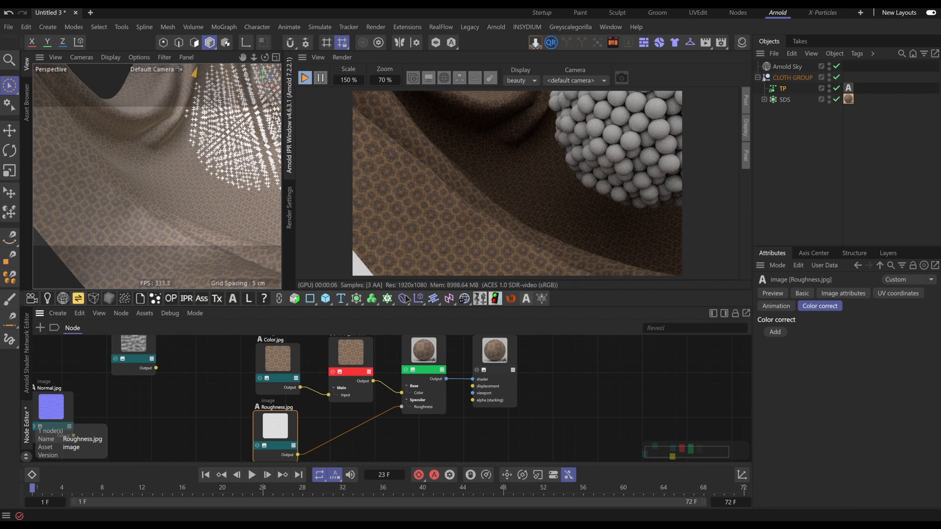
# Review the standard_surface base color and specular roughness inputs, including the settings of their connected color_correct and Roughness.jpg nodes
pyautogui.click(419, 363)
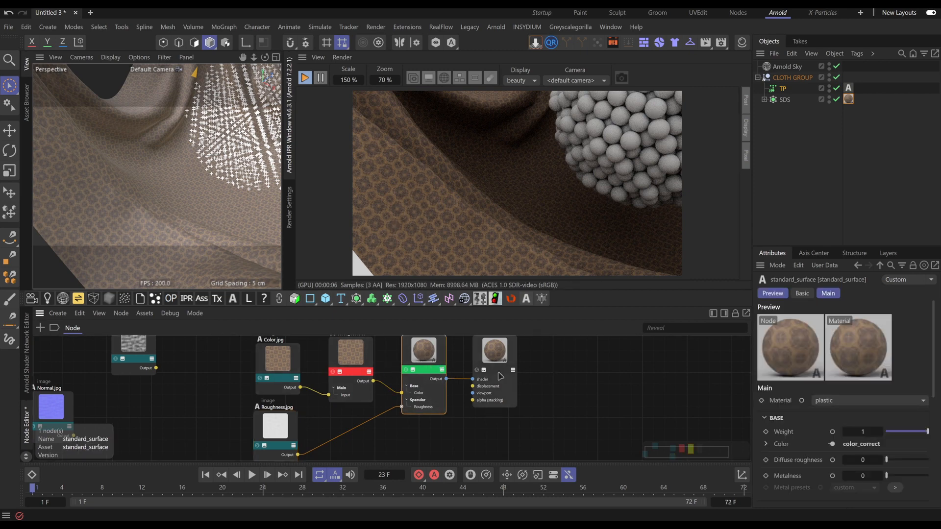
pyautogui.scroll(-3, 811, 433)
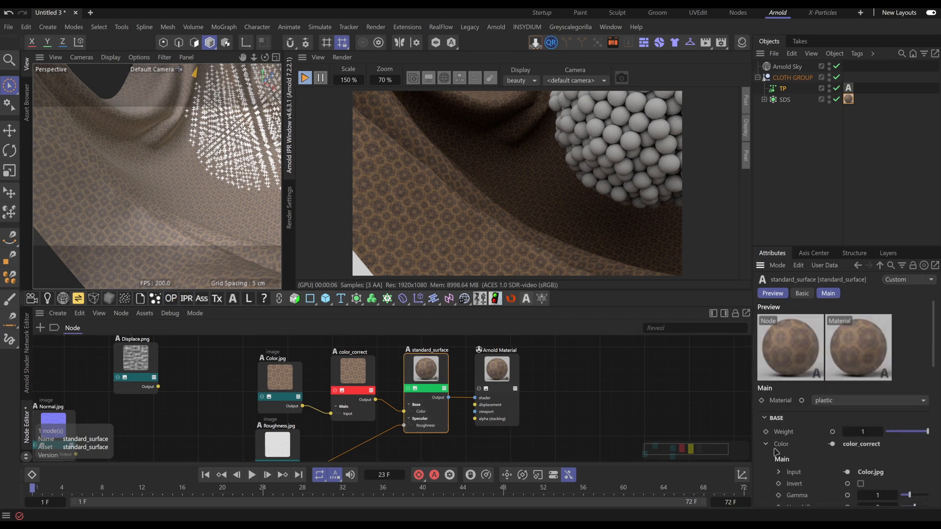
pyautogui.click(766, 377)
pyautogui.click(765, 378)
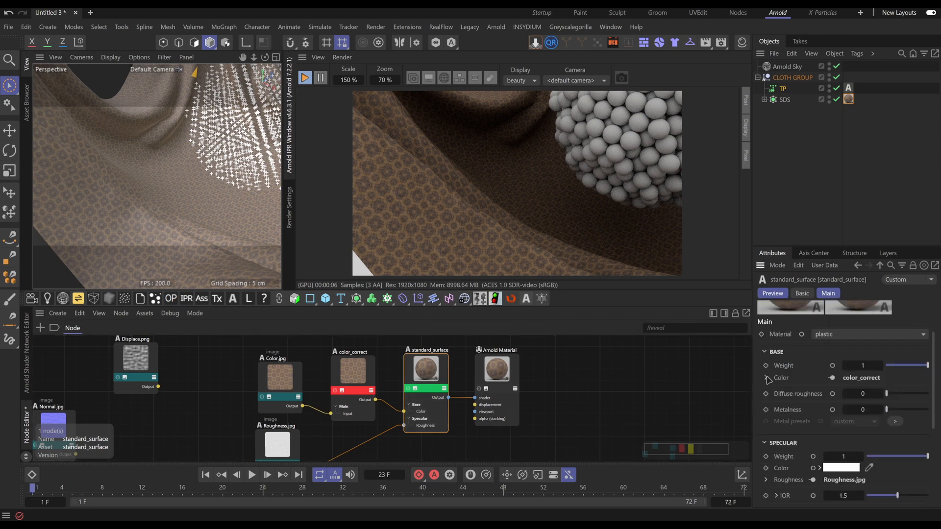
pyautogui.click(763, 379)
pyautogui.scroll(-5, 840, 444)
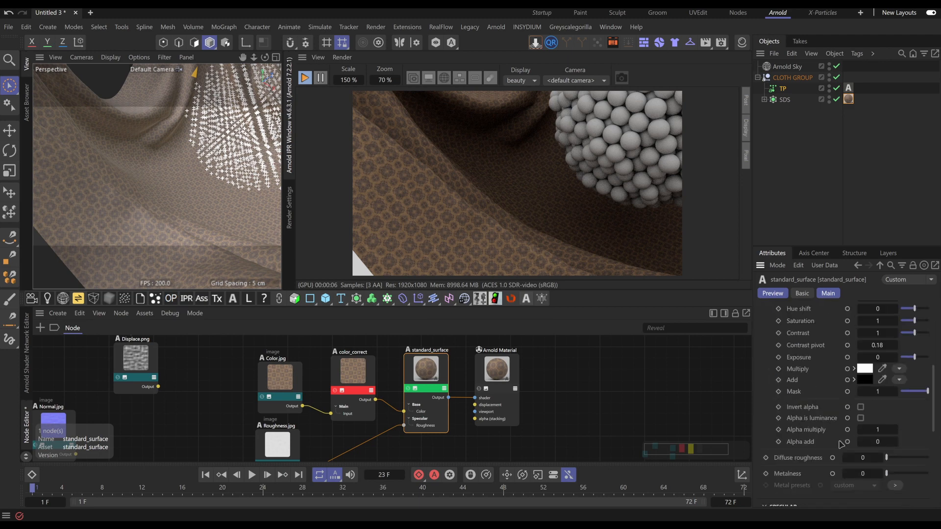
pyautogui.scroll(5, 819, 417)
pyautogui.click(766, 379)
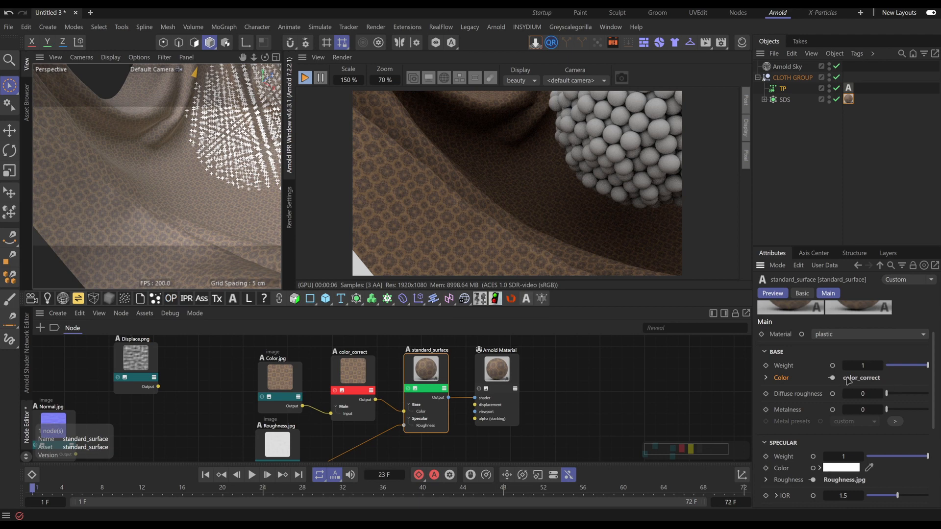
pyautogui.scroll(-2, 807, 394)
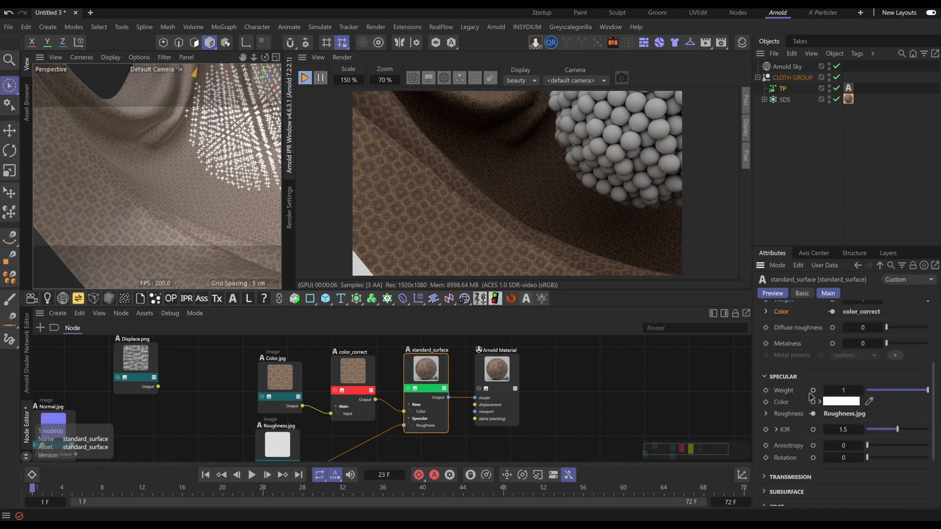
pyautogui.click(766, 414)
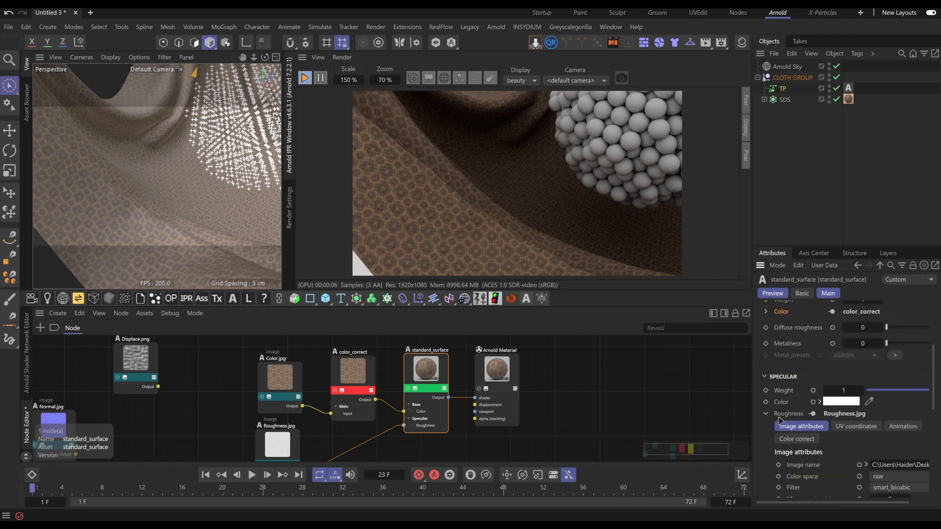
pyautogui.click(766, 414)
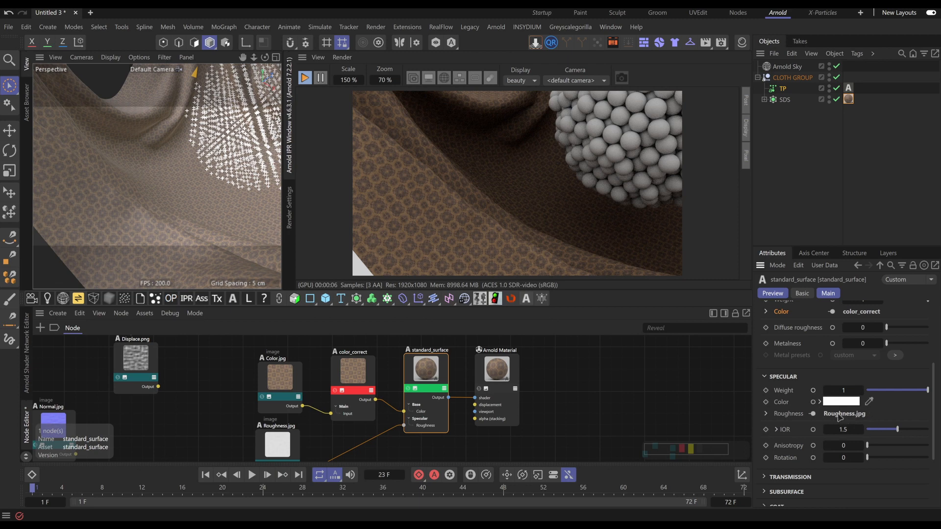
# Move the Normal.jpg node closer to the material nodes, beneath Displace.png
pyautogui.moveTo(531, 402); pyautogui.dragTo(536, 359, button='middle')
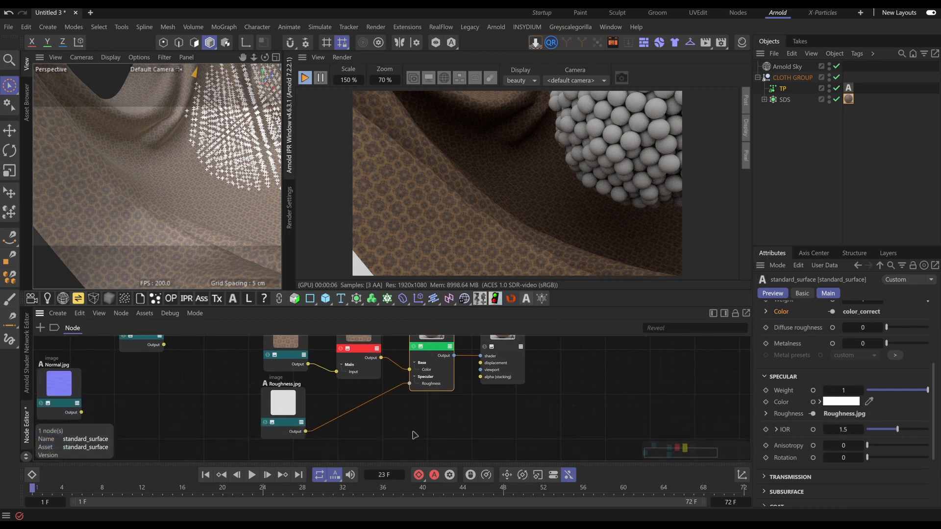
pyautogui.moveTo(207, 388); pyautogui.dragTo(304, 426, button='middle')
pyautogui.moveTo(155, 420); pyautogui.dragTo(237, 433)
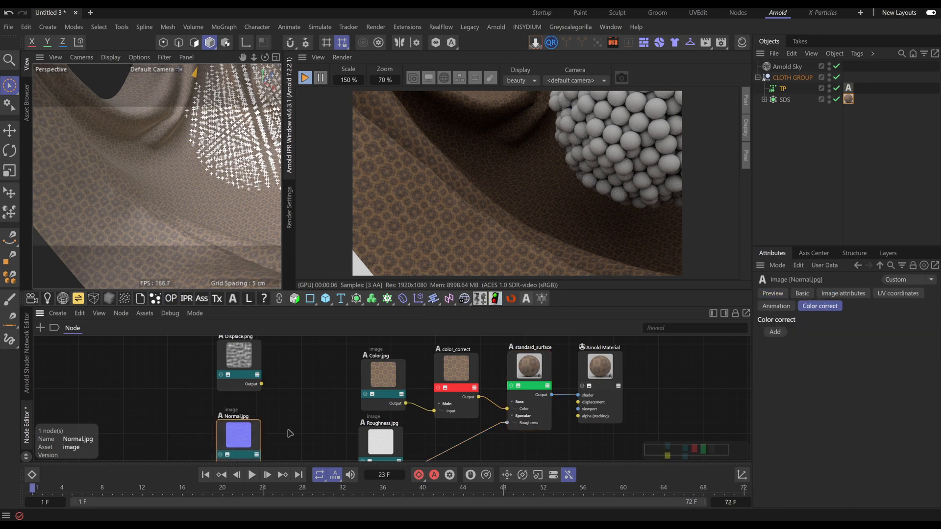
# Move the Normal.jpg node below and well clear of the Roughness.jpg node, leaving room for another node beside it
pyautogui.moveTo(287, 432); pyautogui.dragTo(261, 387, button='middle')
pyautogui.moveTo(237, 410); pyautogui.dragTo(247, 420)
pyautogui.moveTo(275, 431); pyautogui.dragTo(267, 391, button='middle')
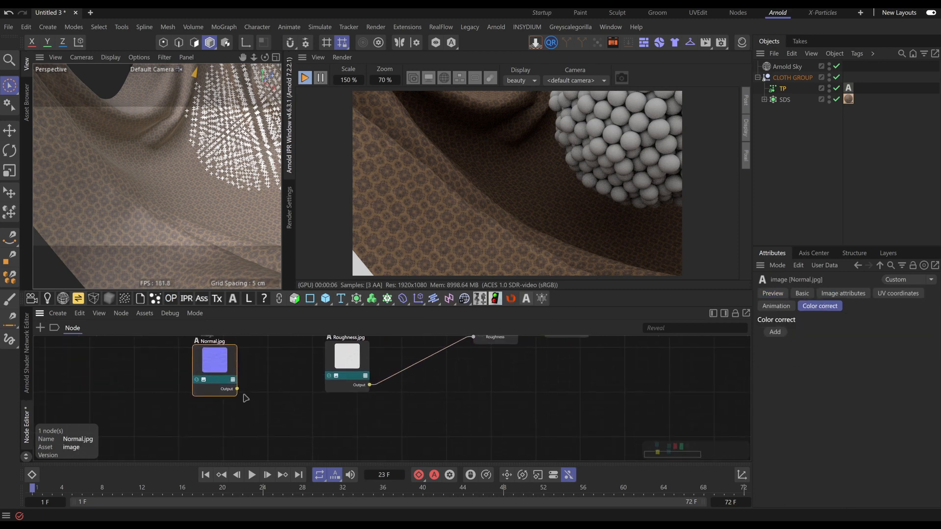
pyautogui.moveTo(216, 374); pyautogui.dragTo(198, 398)
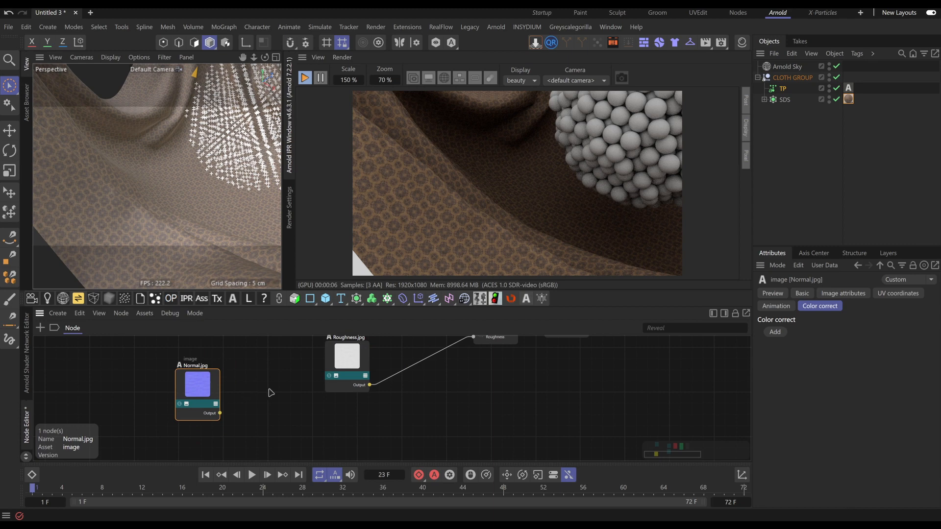
pyautogui.click(273, 393)
pyautogui.press('Tab')
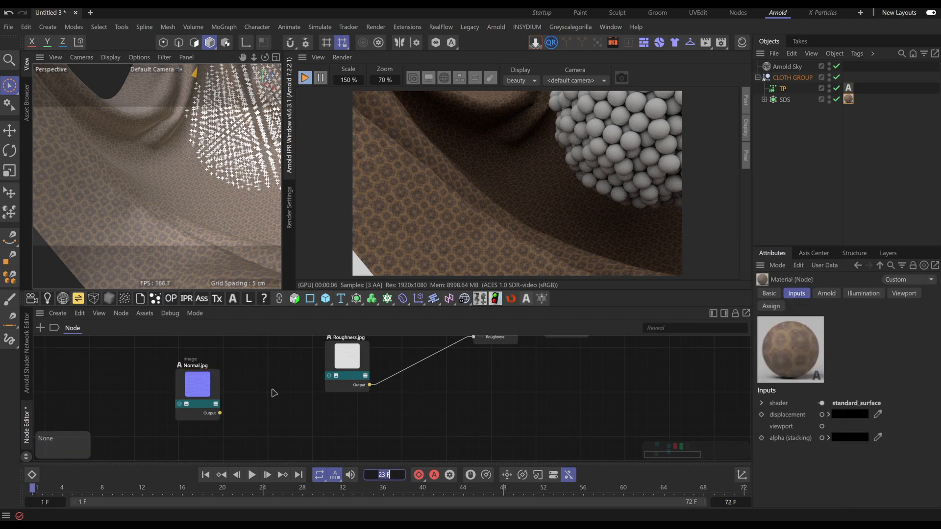
pyautogui.write('b')
pyautogui.press('Escape')
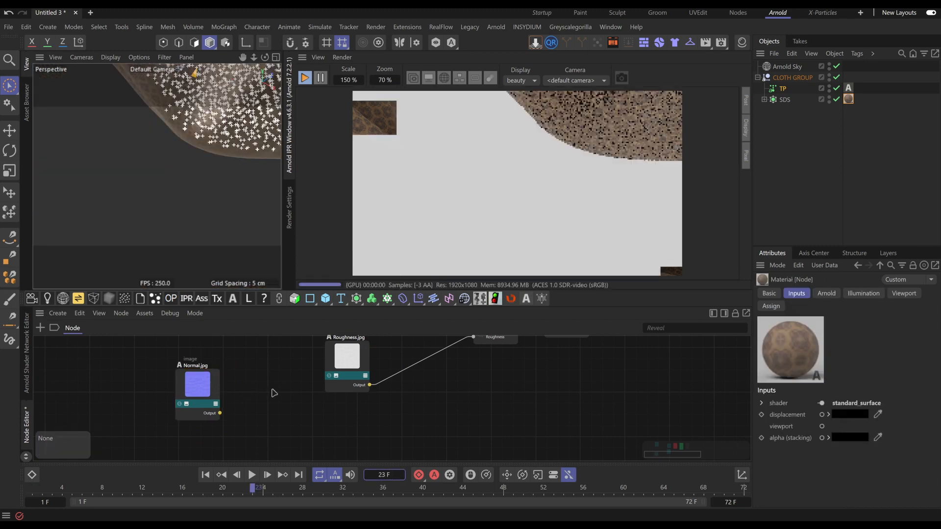
pyautogui.click(375, 492)
pyautogui.moveTo(375, 492); pyautogui.dragTo(651, 492)
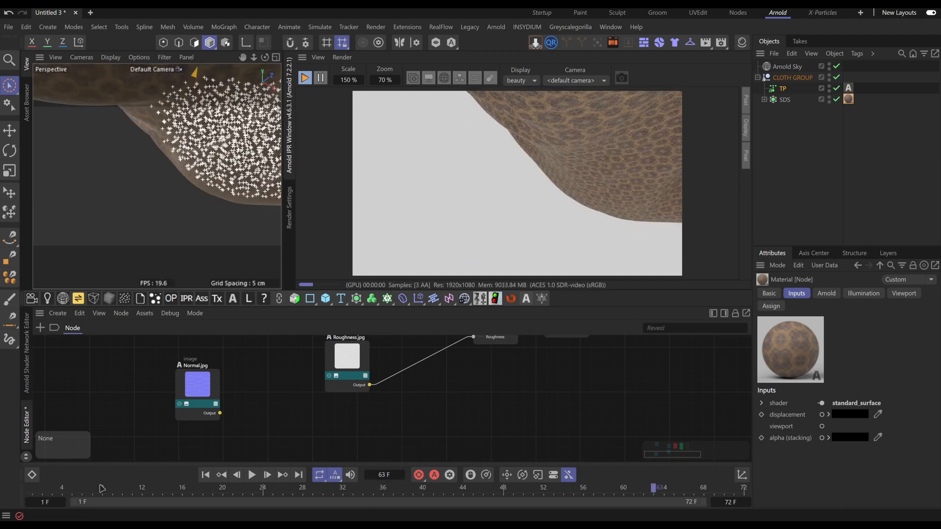
pyautogui.click(34, 490)
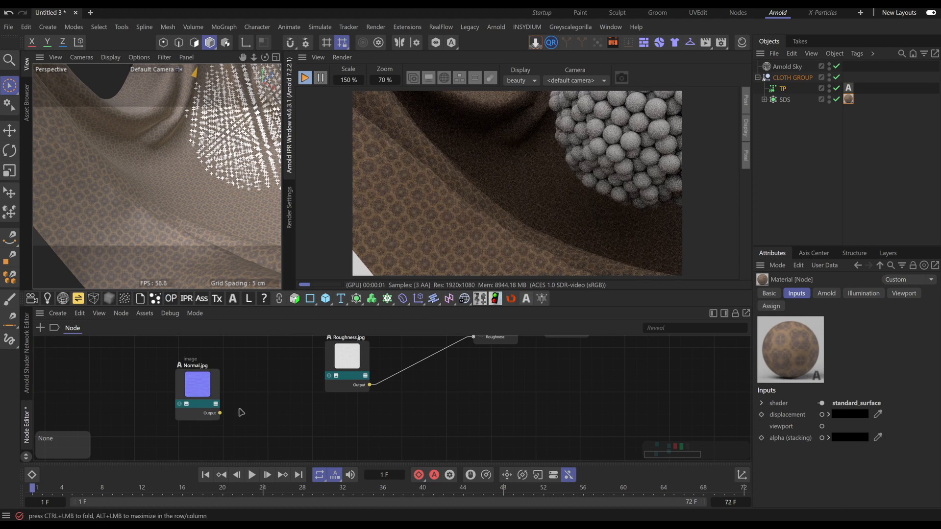
# Try a bump2d node beside the Normal.jpg node and delete it again
pyautogui.moveTo(185, 392); pyautogui.dragTo(178, 396)
pyautogui.click(292, 407)
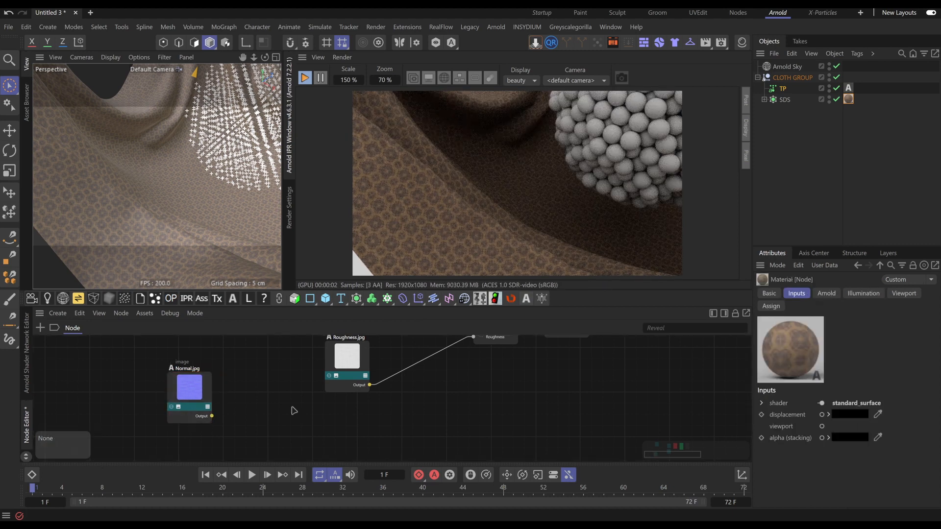
pyautogui.press('Return')
pyautogui.moveTo(301, 395); pyautogui.dragTo(291, 401)
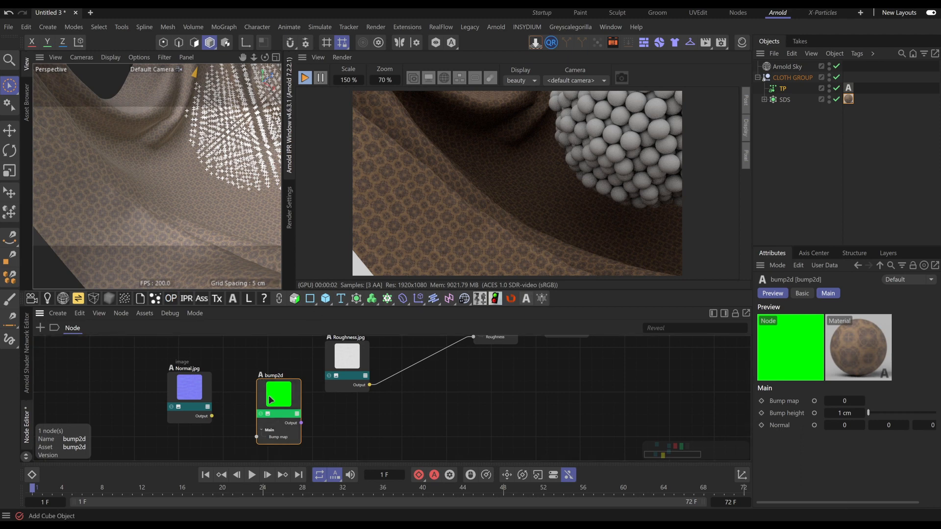
pyautogui.press('Delete')
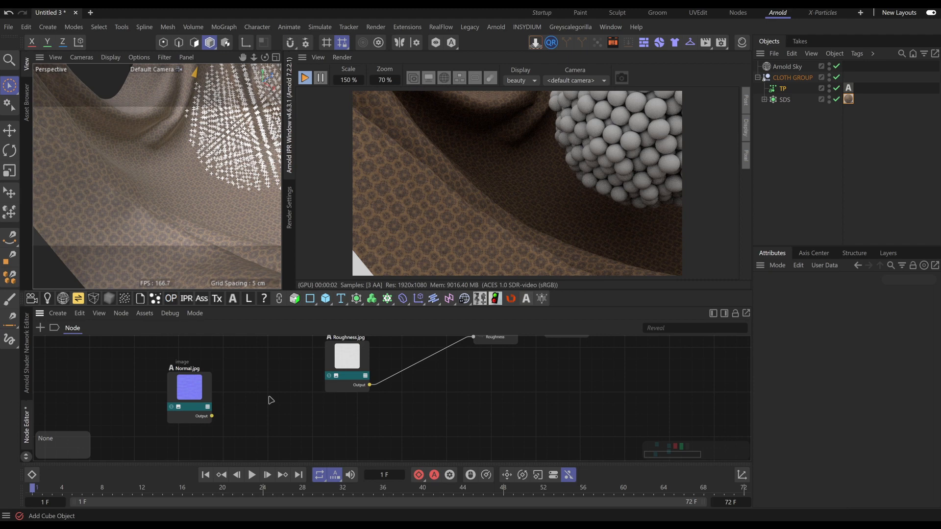
# Add a normal_map node beside Normal.jpg and connect the Normal.jpg output to its input, shifting Roughness.jpg out of the way
pyautogui.moveTo(349, 368); pyautogui.dragTo(312, 349)
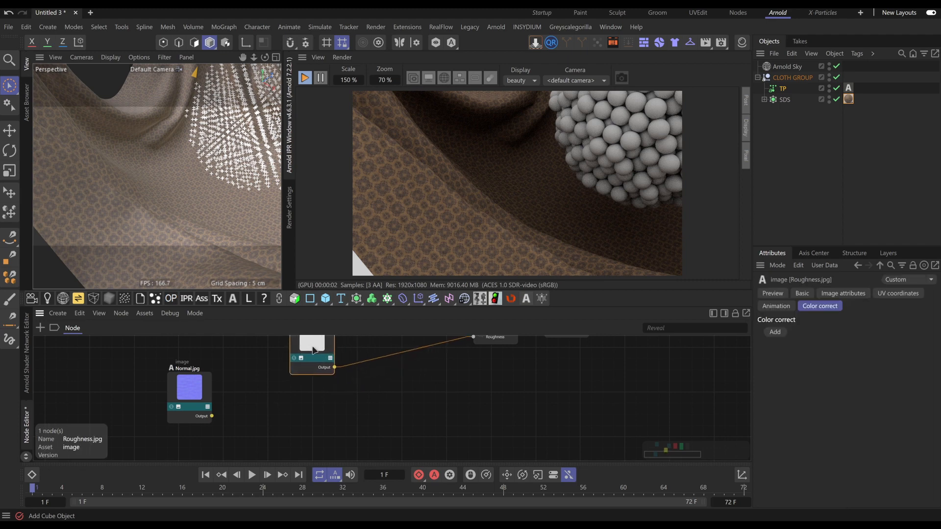
pyautogui.moveTo(198, 386); pyautogui.dragTo(218, 396)
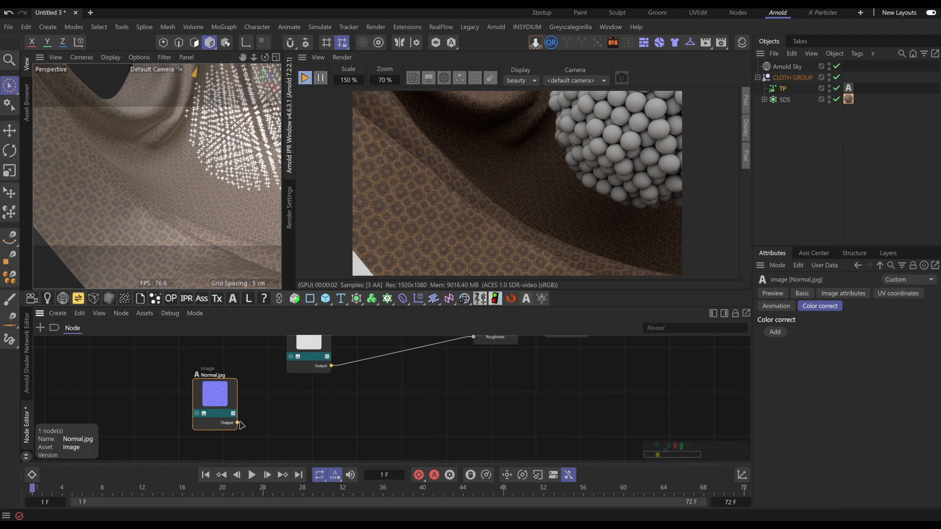
pyautogui.click(279, 413)
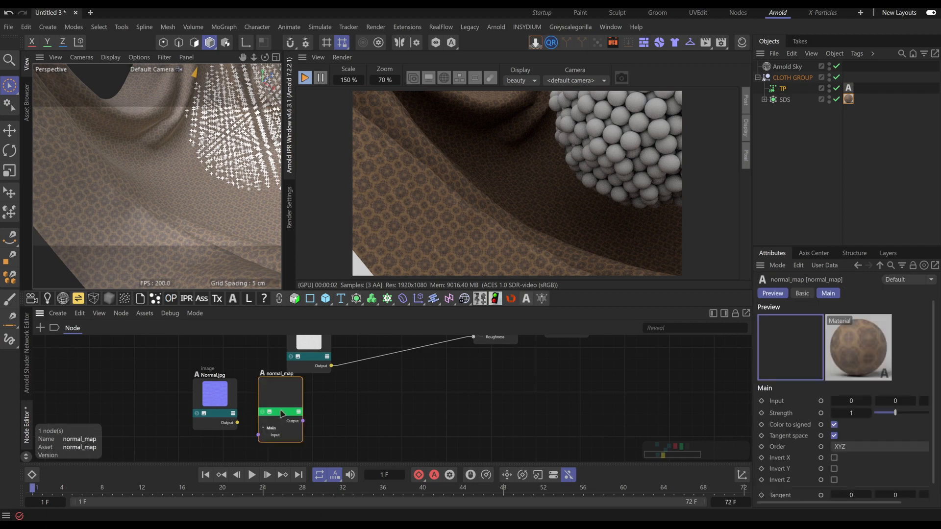
pyautogui.moveTo(281, 412); pyautogui.dragTo(349, 416)
pyautogui.moveTo(211, 407); pyautogui.dragTo(327, 439)
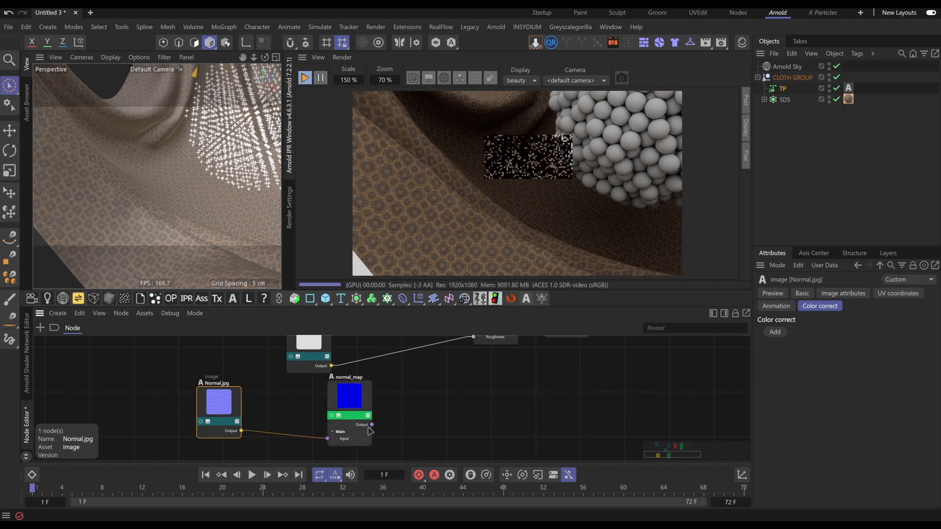
# Connect the normal_map output to the standard_surface Geometry input and arrange the normal_map and Normal.jpg nodes beneath the material nodes
pyautogui.moveTo(398, 413); pyautogui.dragTo(328, 424, button='middle')
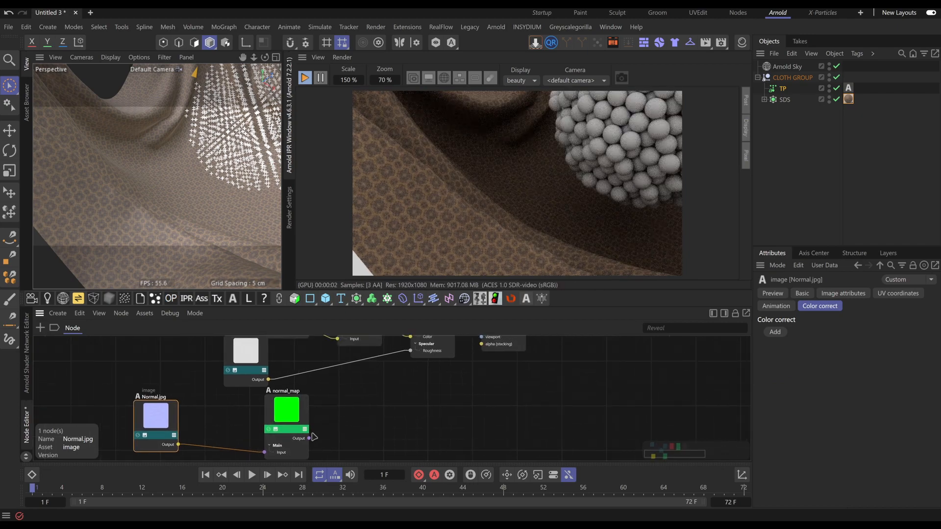
pyautogui.moveTo(309, 438); pyautogui.dragTo(447, 348)
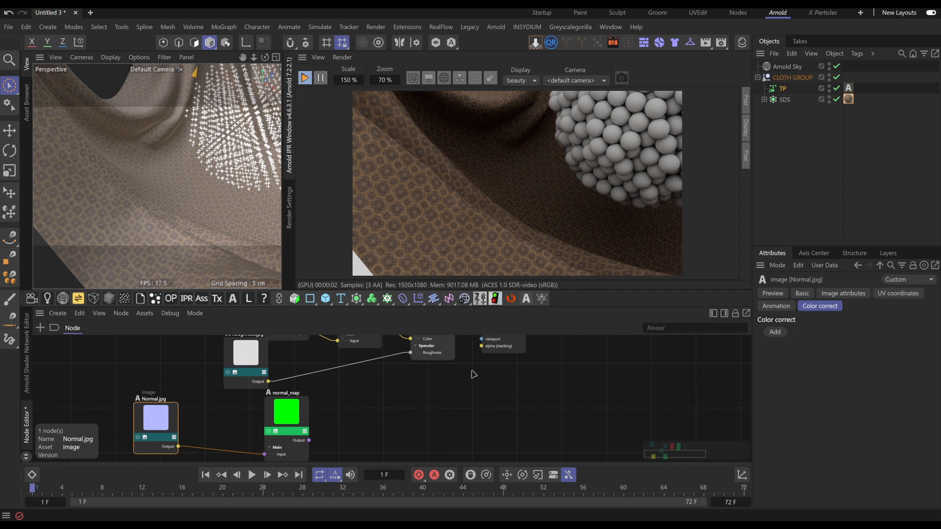
pyautogui.moveTo(309, 440); pyautogui.dragTo(410, 359)
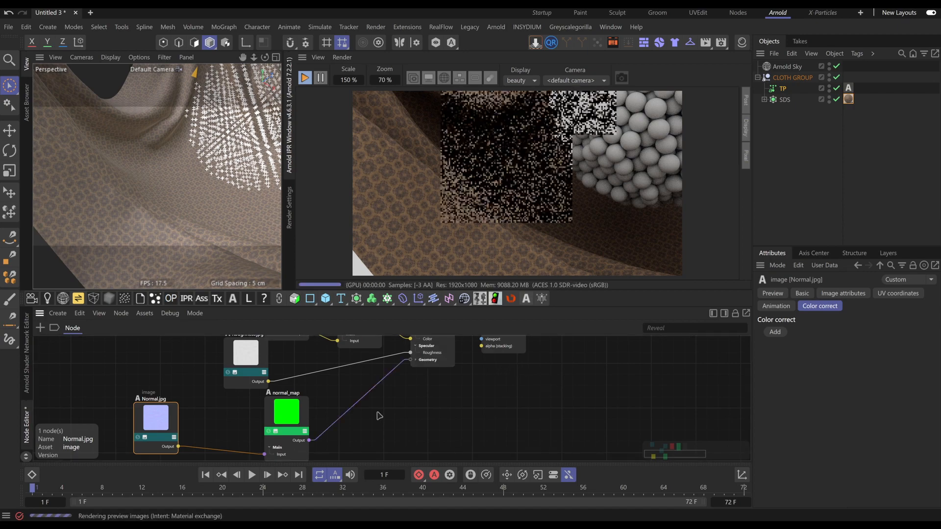
pyautogui.moveTo(287, 417); pyautogui.dragTo(388, 411)
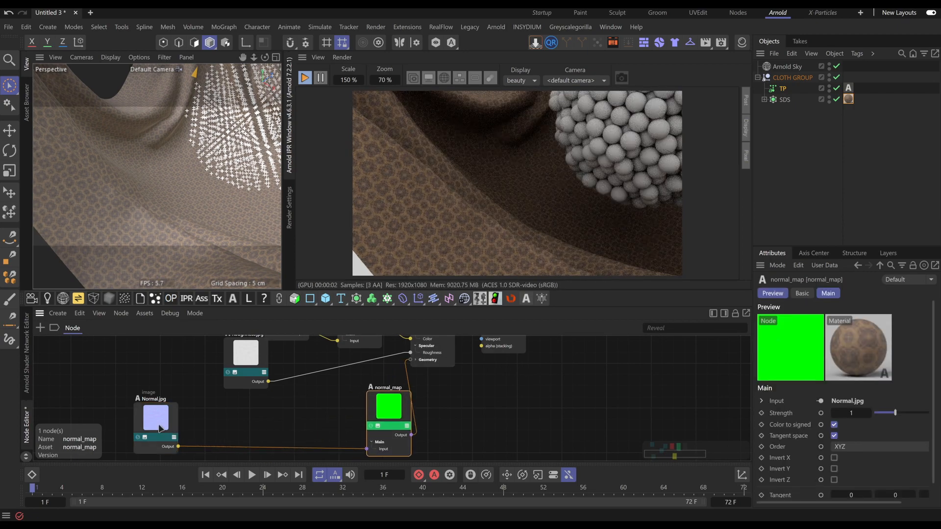
pyautogui.moveTo(161, 426); pyautogui.dragTo(222, 425)
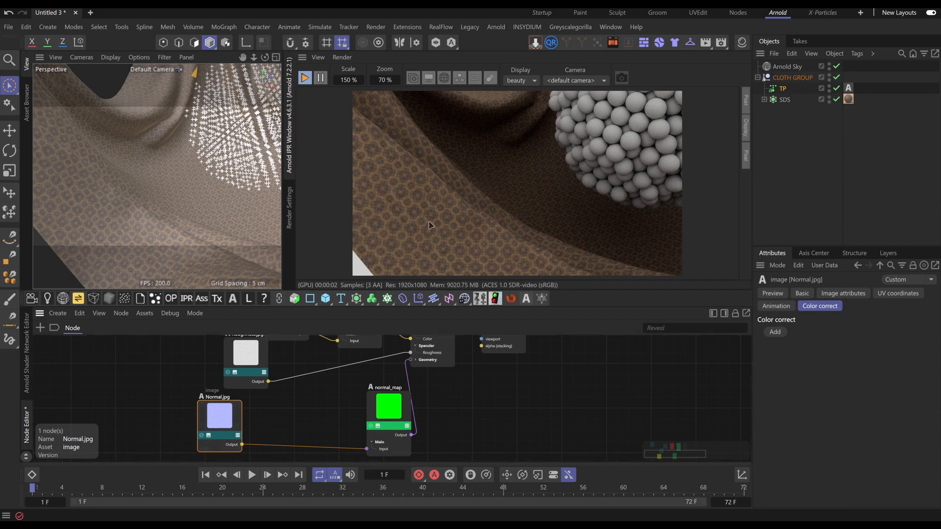
# Examine the rendered cloth weave in close-up at several magnifications to judge the normal map's effect
pyautogui.scroll(5, 428, 235)
pyautogui.scroll(-5, 428, 240)
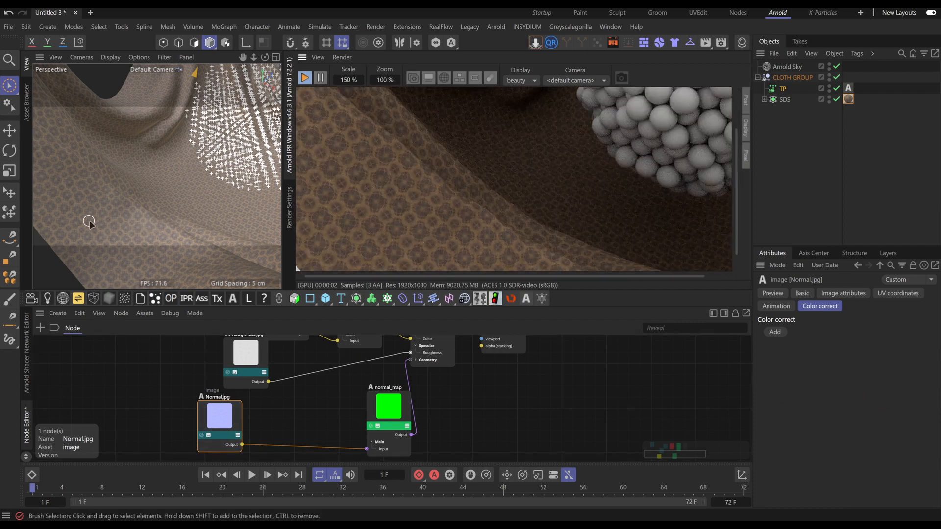
pyautogui.scroll(6, 90, 221)
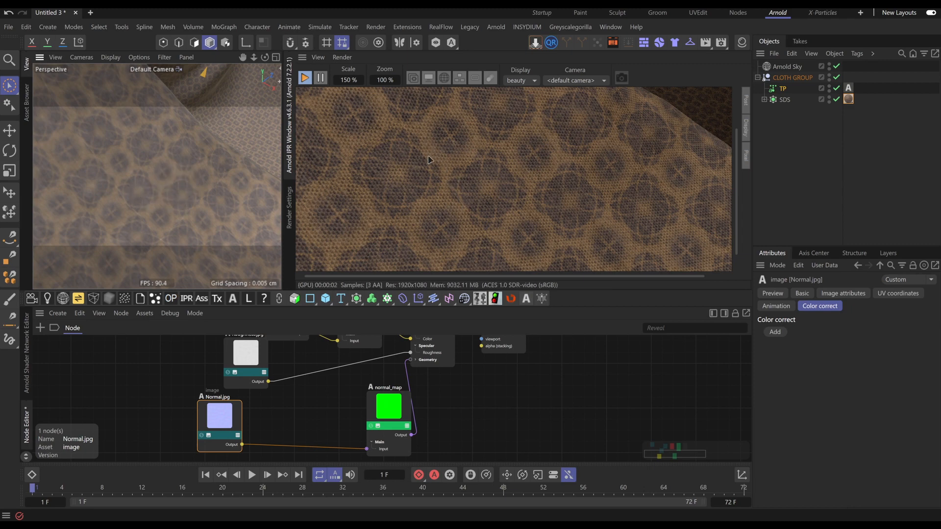
pyautogui.scroll(3, 437, 163)
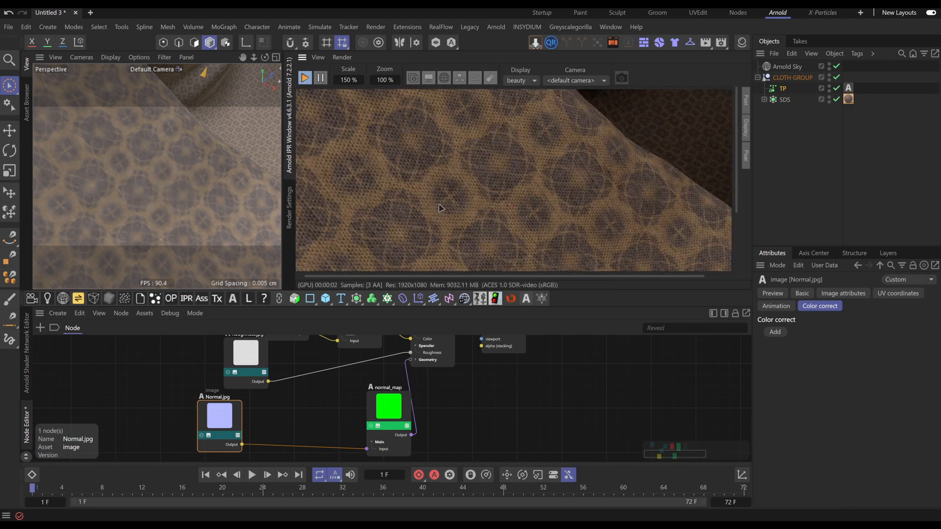
pyautogui.scroll(-4, 441, 208)
pyautogui.scroll(3, 454, 177)
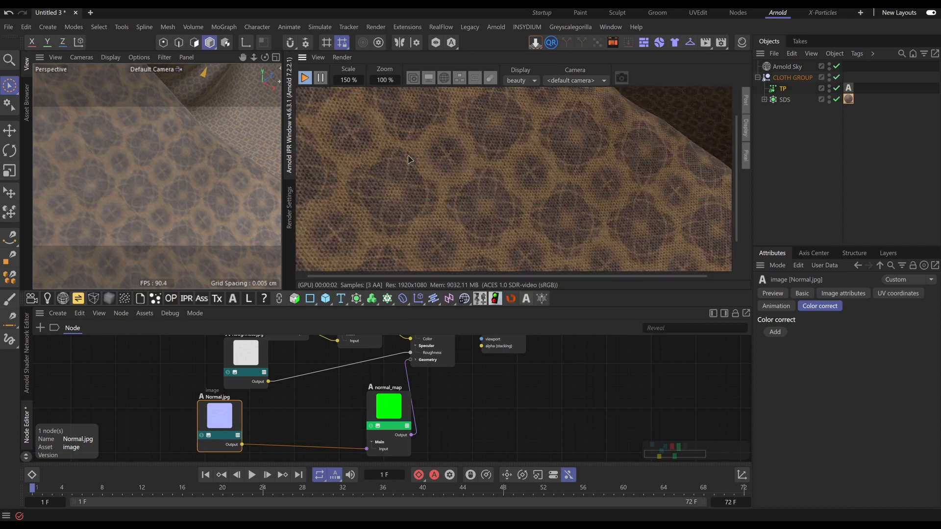
pyautogui.scroll(2, 433, 226)
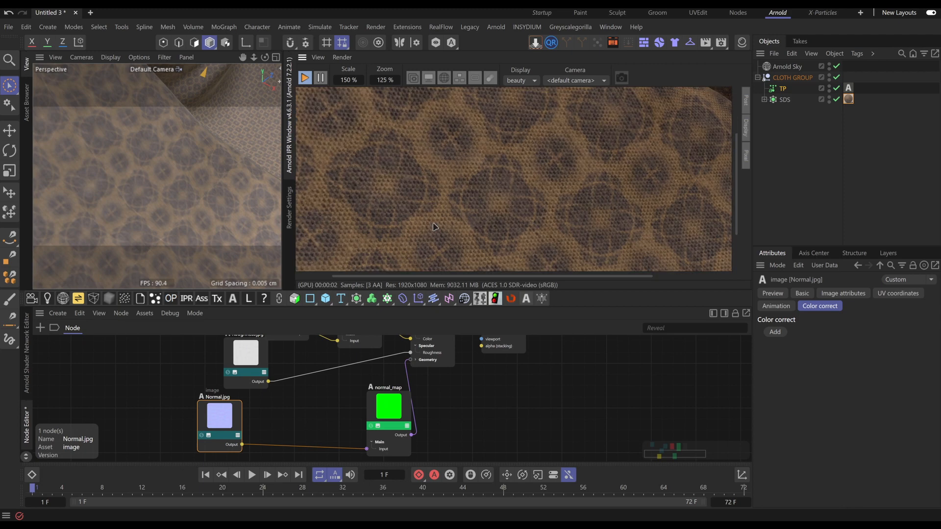
pyautogui.scroll(-3, 435, 226)
pyautogui.moveTo(442, 237); pyautogui.dragTo(451, 182, button='middle')
# Delete the Normal.jpg and normal_map nodes and undo the deletion to compare the render with and without them
pyautogui.moveTo(384, 403); pyautogui.dragTo(333, 395)
pyautogui.moveTo(378, 435); pyautogui.dragTo(202, 423)
pyautogui.press('Delete')
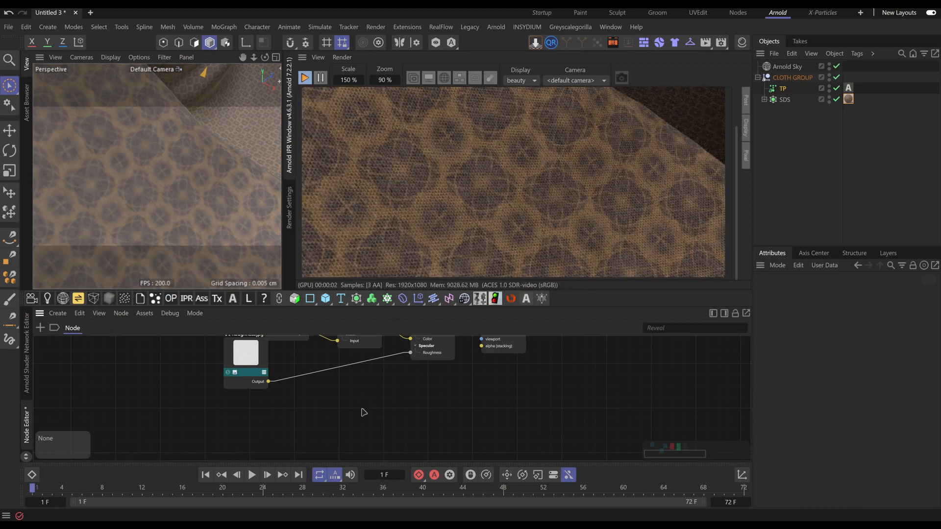
pyautogui.hotkey('ctrl', 'z')
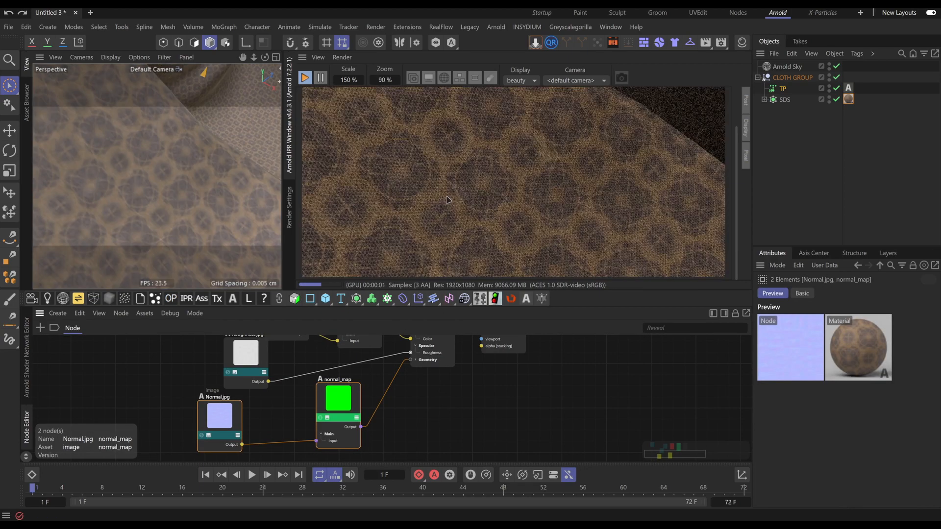
# Set the normal_map strength to 3 and inspect the rendered weave at several magnifications
pyautogui.moveTo(338, 404); pyautogui.dragTo(332, 409)
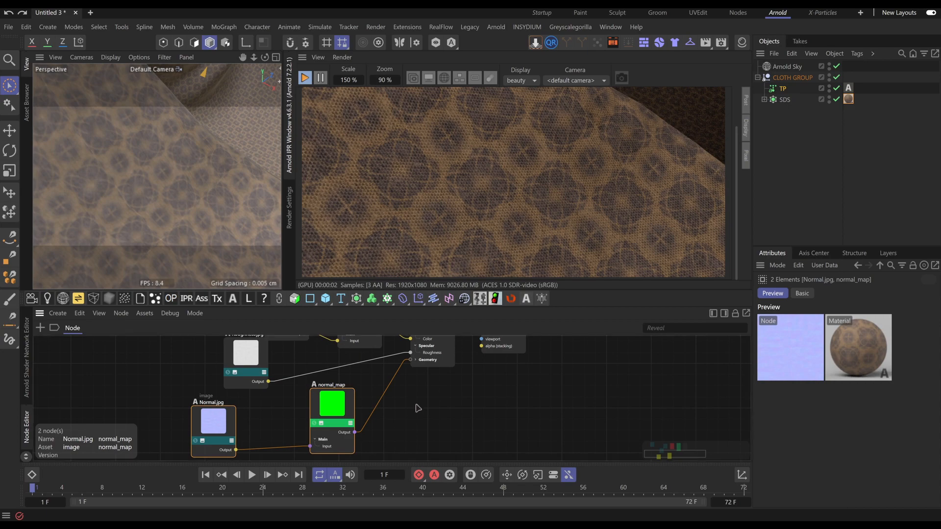
pyautogui.moveTo(331, 411); pyautogui.dragTo(314, 416)
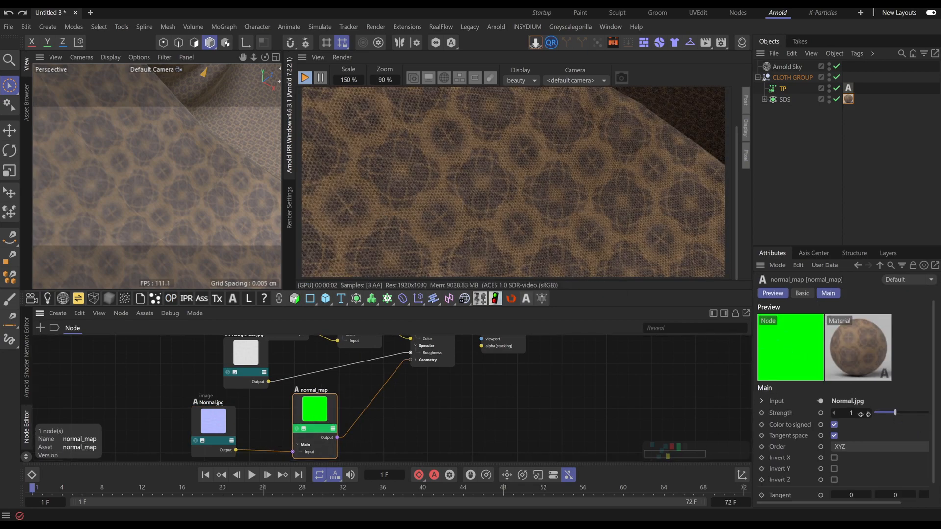
pyautogui.click(864, 414)
pyautogui.write('3')
pyautogui.press('Return')
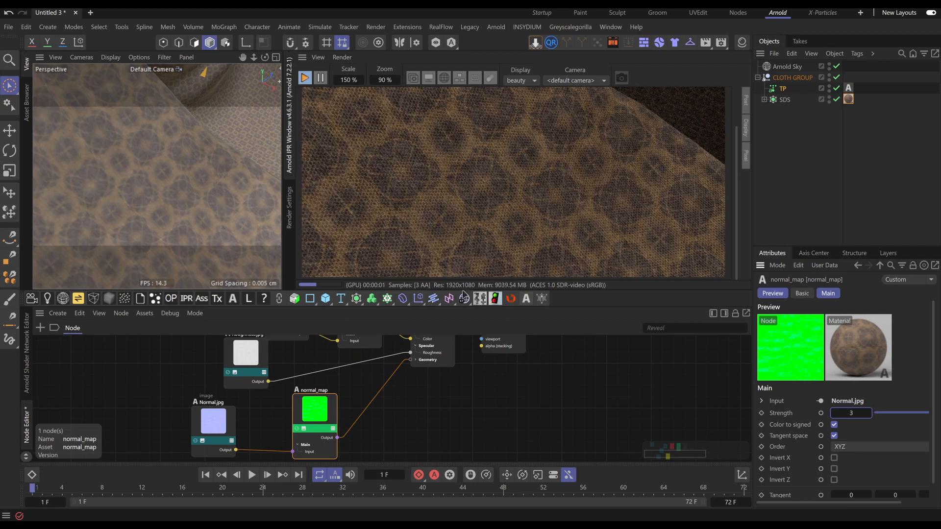
pyautogui.scroll(-3, 480, 219)
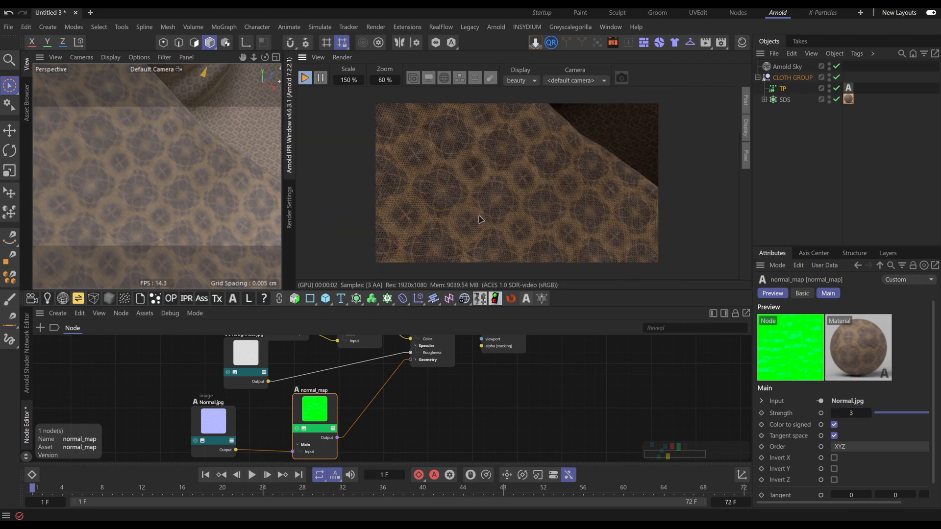
pyautogui.scroll(5, 471, 218)
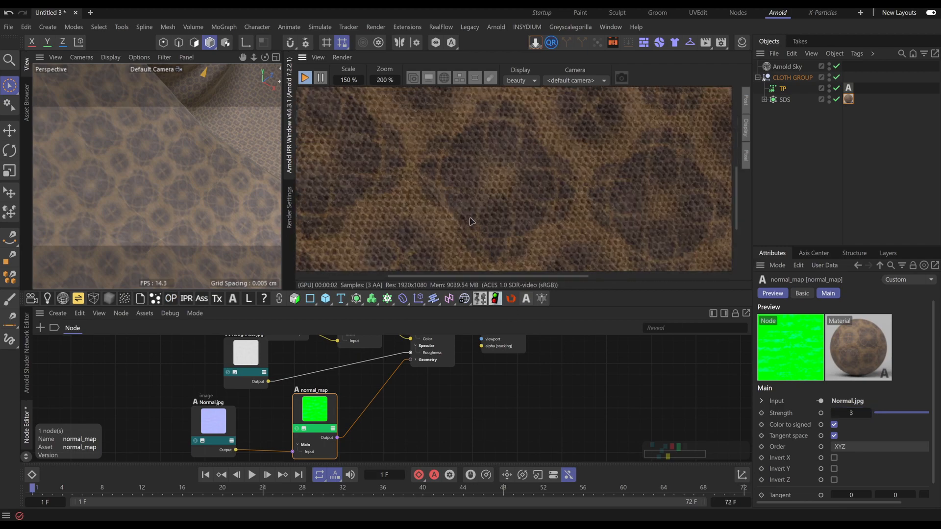
pyautogui.scroll(-4, 442, 217)
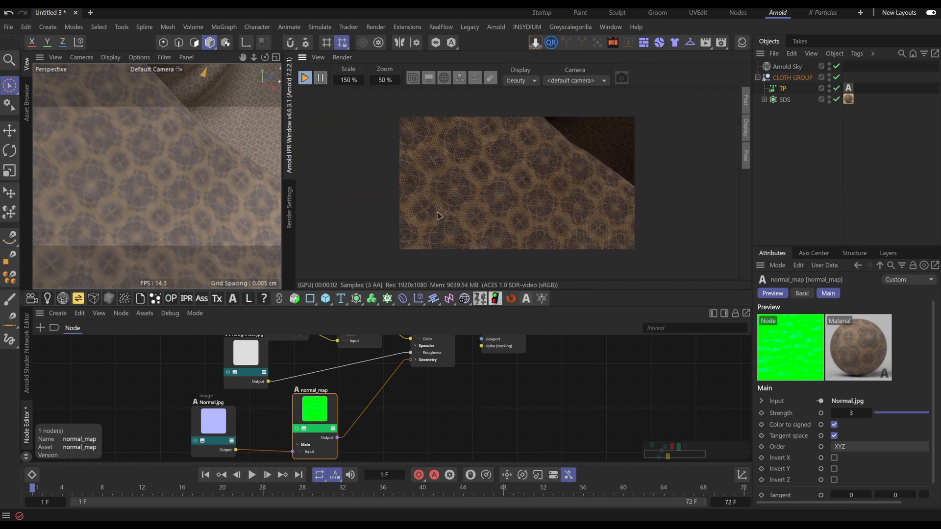
pyautogui.scroll(-2, 504, 214)
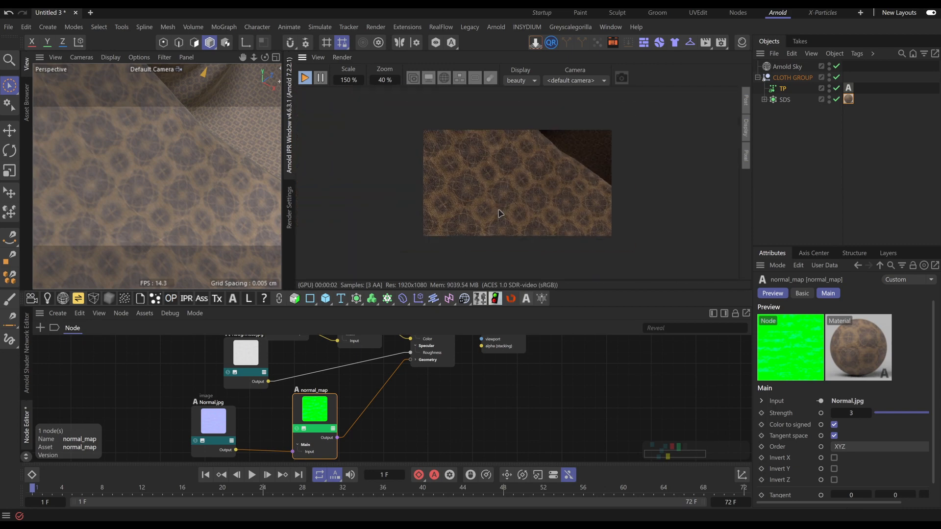
# Shift the Roughness.jpg node aside and place the Displace.png node beside normal_map, beneath the material nodes
pyautogui.scroll(-4, 456, 426)
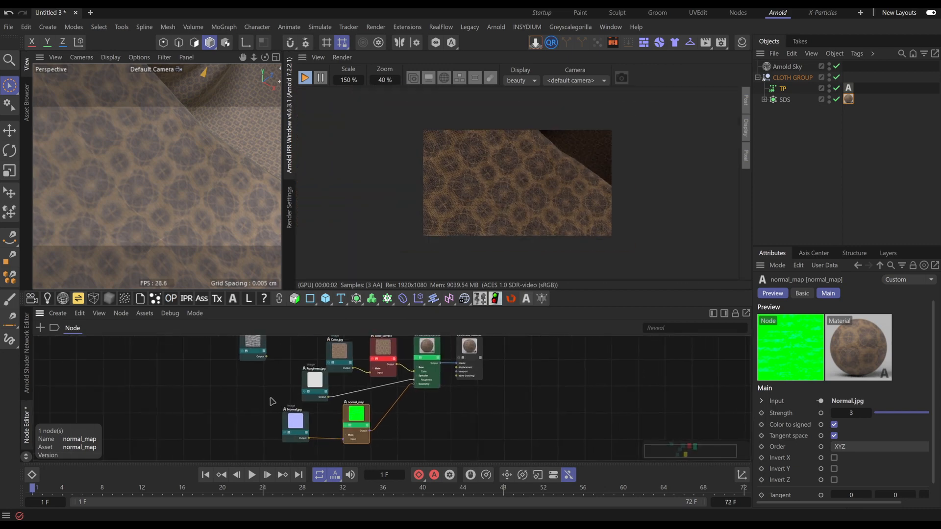
pyautogui.moveTo(317, 383); pyautogui.dragTo(293, 385)
pyautogui.moveTo(264, 344); pyautogui.dragTo(460, 433)
pyautogui.keyDown('alt'); pyautogui.moveTo(504, 428); pyautogui.dragTo(469, 402, button='middle'); pyautogui.keyUp('alt')
pyautogui.moveTo(425, 412); pyautogui.dragTo(405, 413)
pyautogui.scroll(3, 406, 413)
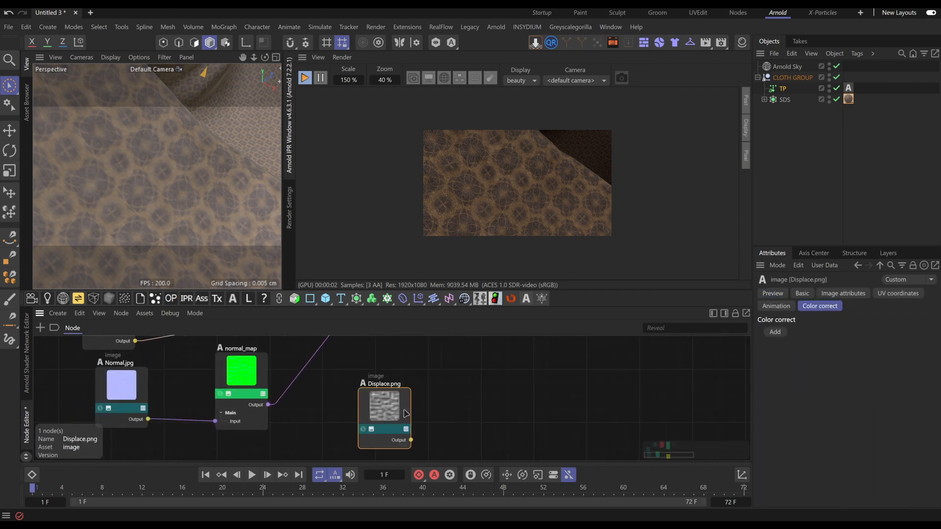
pyautogui.keyDown('alt'); pyautogui.moveTo(459, 416); pyautogui.dragTo(451, 407, button='middle'); pyautogui.keyUp('alt')
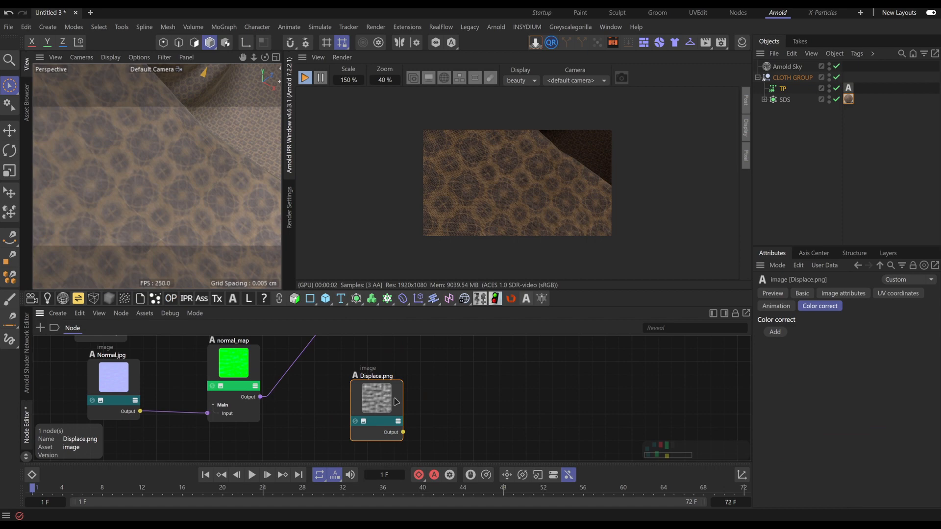
# Position the Displace.png node to the right of normal_map, leaving free space beside it for another node
pyautogui.moveTo(366, 398); pyautogui.dragTo(351, 394)
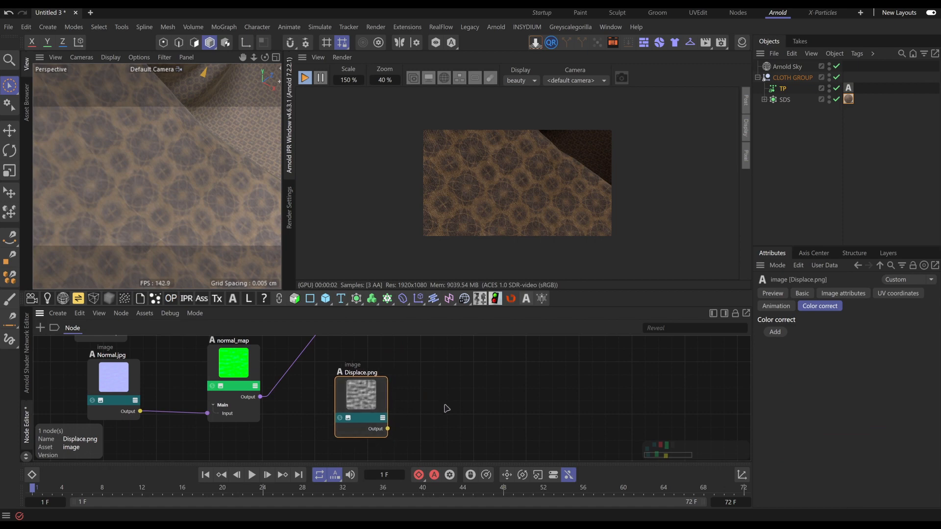
pyautogui.moveTo(366, 394); pyautogui.dragTo(338, 388)
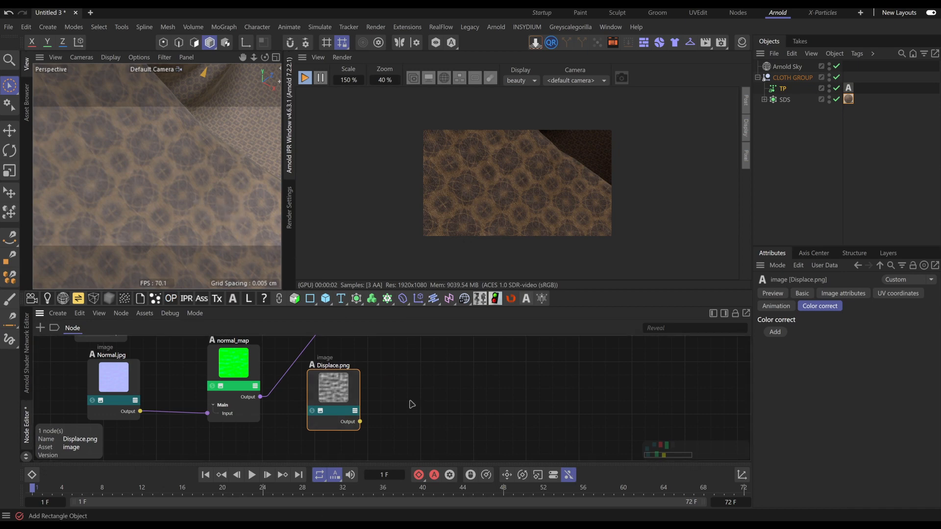
pyautogui.scroll(-4, 412, 404)
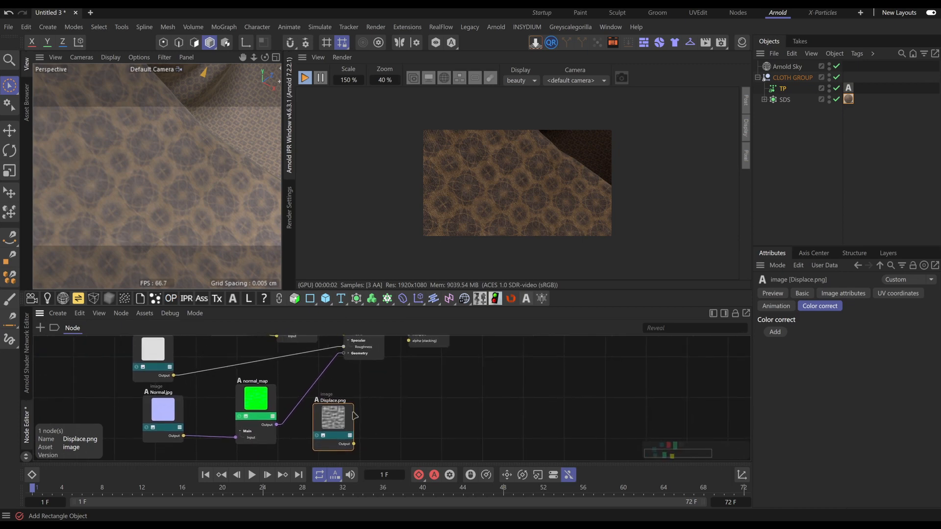
pyautogui.moveTo(338, 422); pyautogui.dragTo(360, 420)
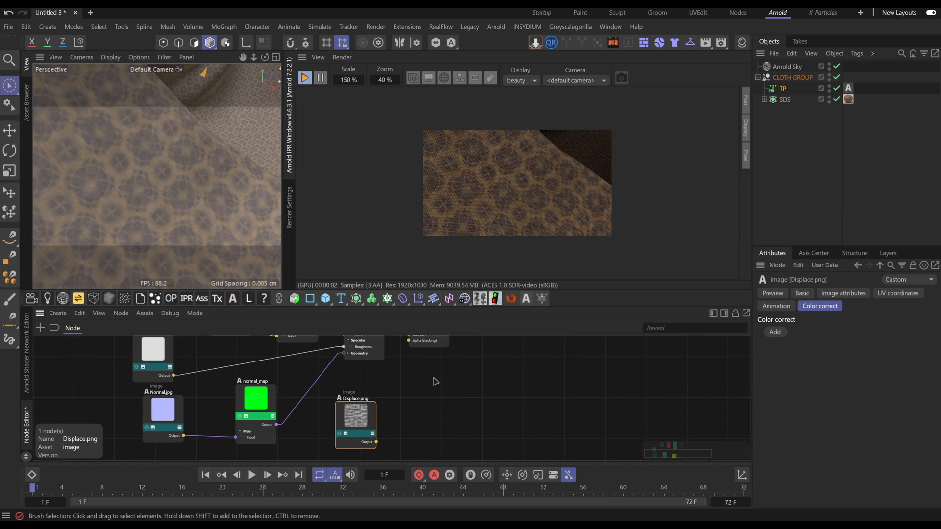
# Add a displacement node wired to the material's displacement input, connect Displace.png to its normal displacement, and check the render
pyautogui.click(414, 418)
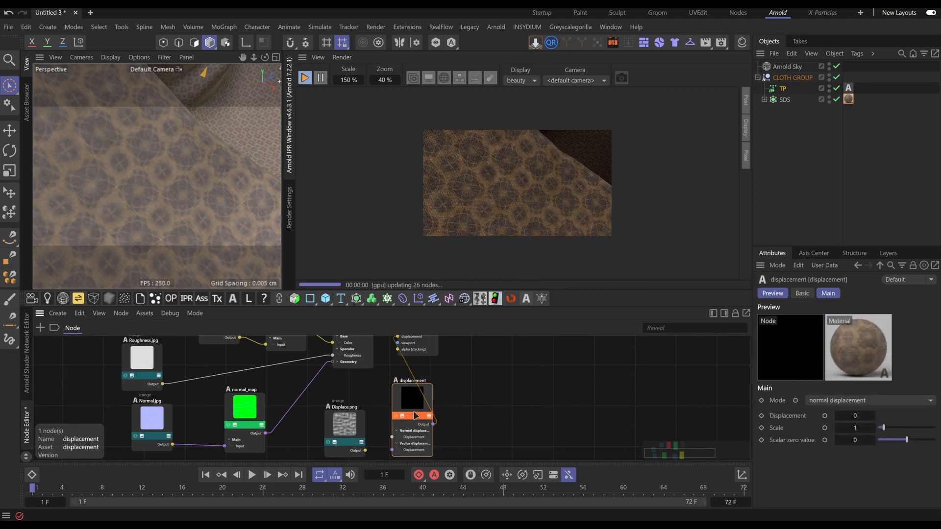
pyautogui.moveTo(450, 417); pyautogui.dragTo(469, 387, button='middle')
pyautogui.scroll(-1, 468, 388)
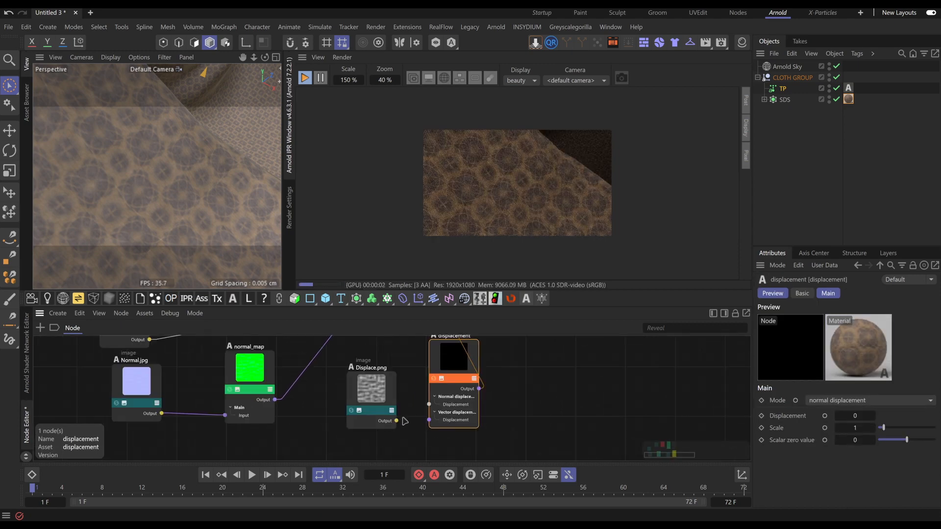
pyautogui.scroll(2, 406, 422)
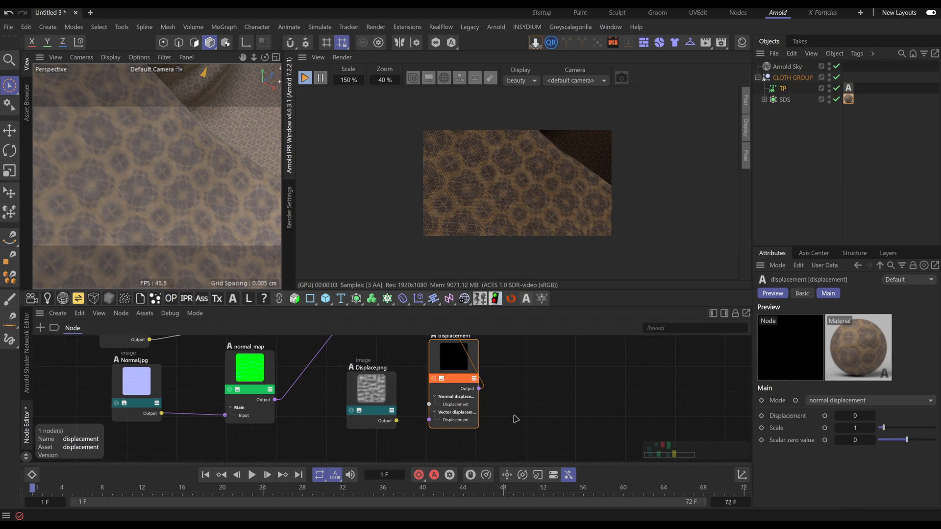
pyautogui.scroll(-2, 513, 206)
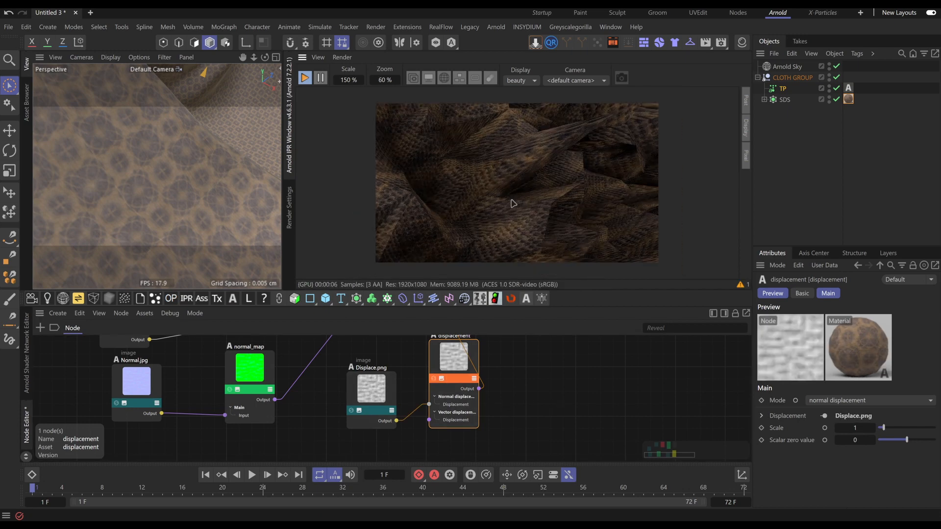
pyautogui.scroll(4, 513, 211)
pyautogui.scroll(-2, 510, 206)
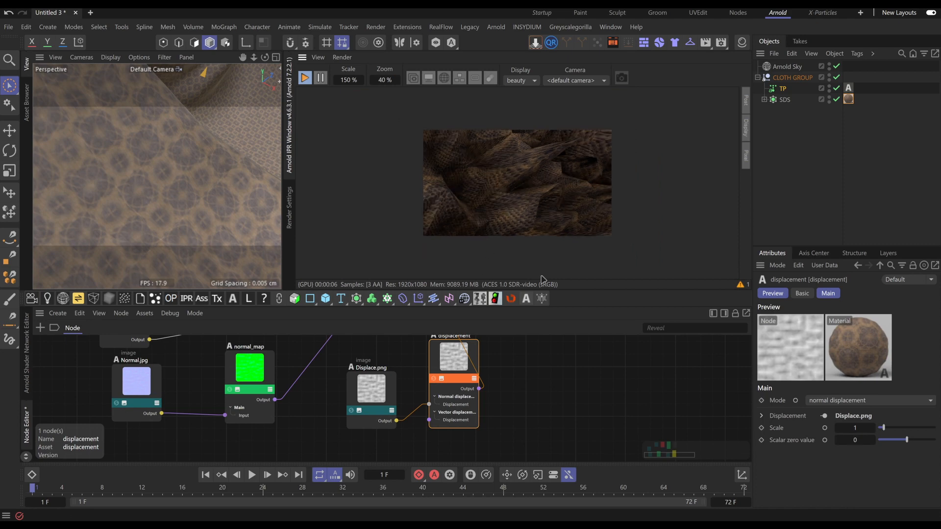
# Add an Arnold Parameters tag to SDS, enable Export subdivided geometry, and move the Arnold and material tags onto Cloth
pyautogui.click(764, 100)
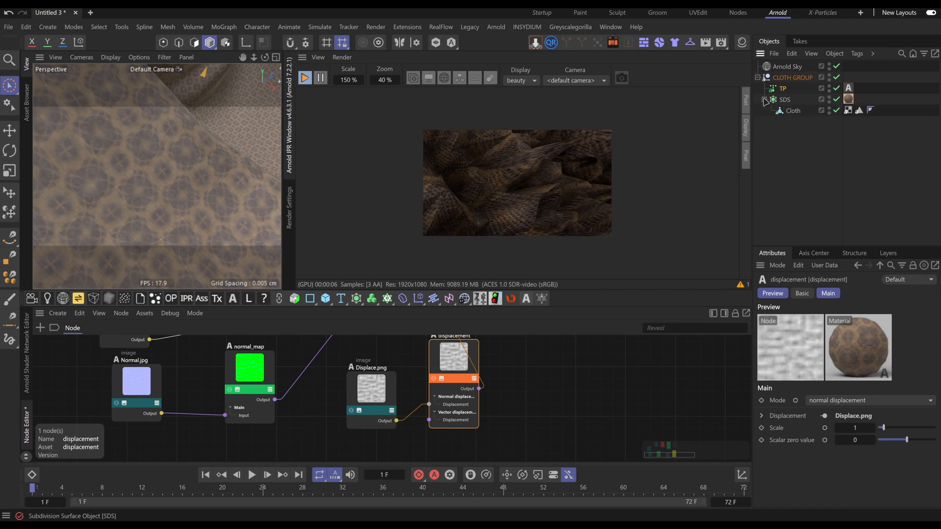
pyautogui.click(785, 102)
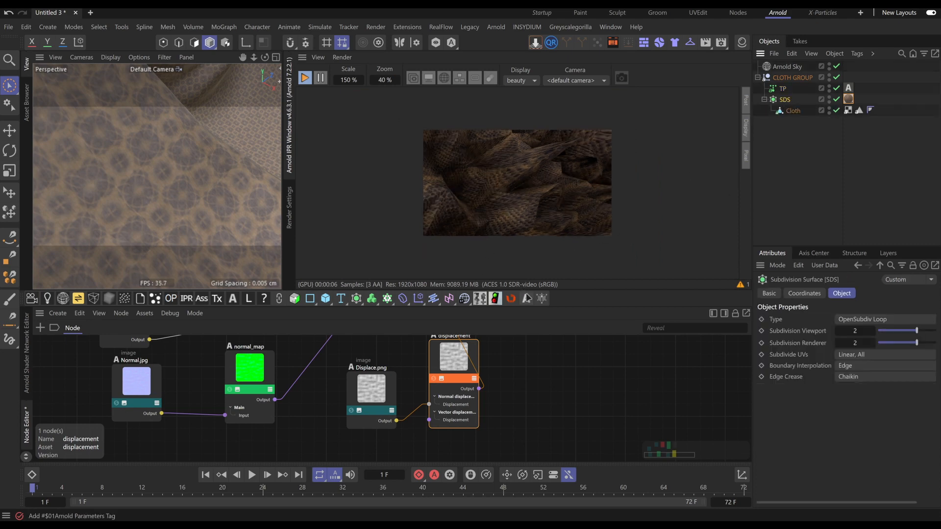
pyautogui.click(527, 298)
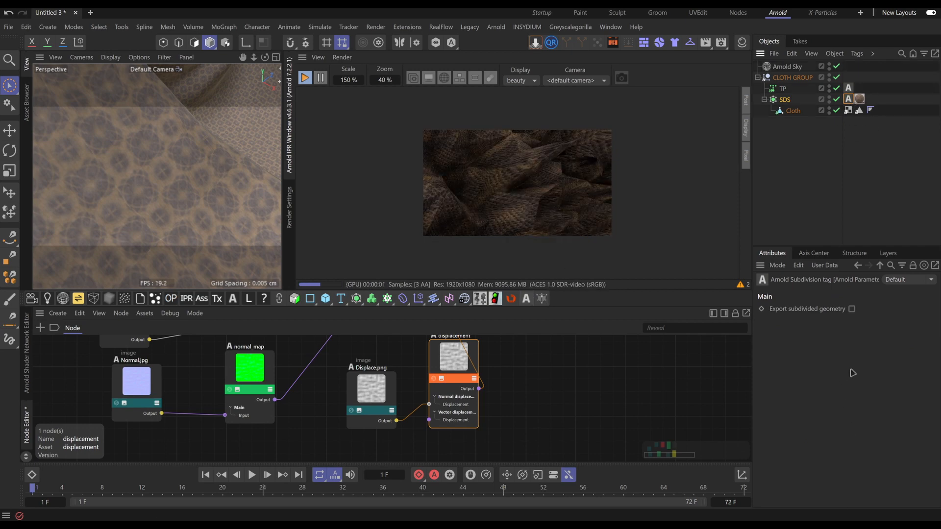
pyautogui.click(852, 310)
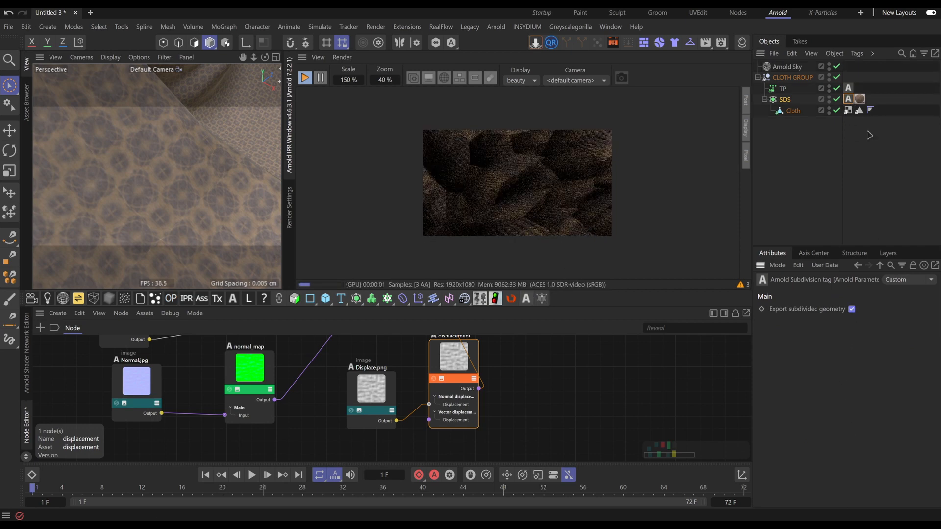
pyautogui.moveTo(848, 99); pyautogui.dragTo(893, 110)
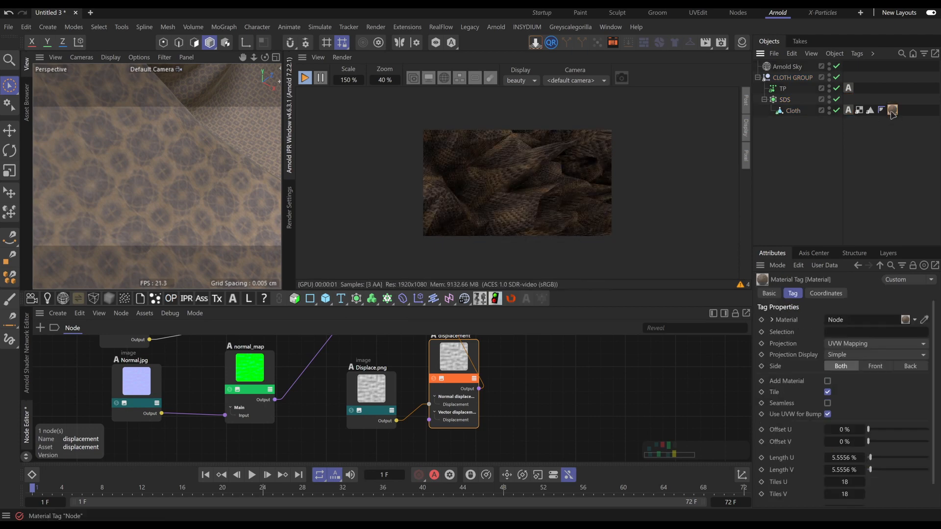
# Set the displacement height of the Cloth object's Arnold tag to 1 cm
pyautogui.click(848, 110)
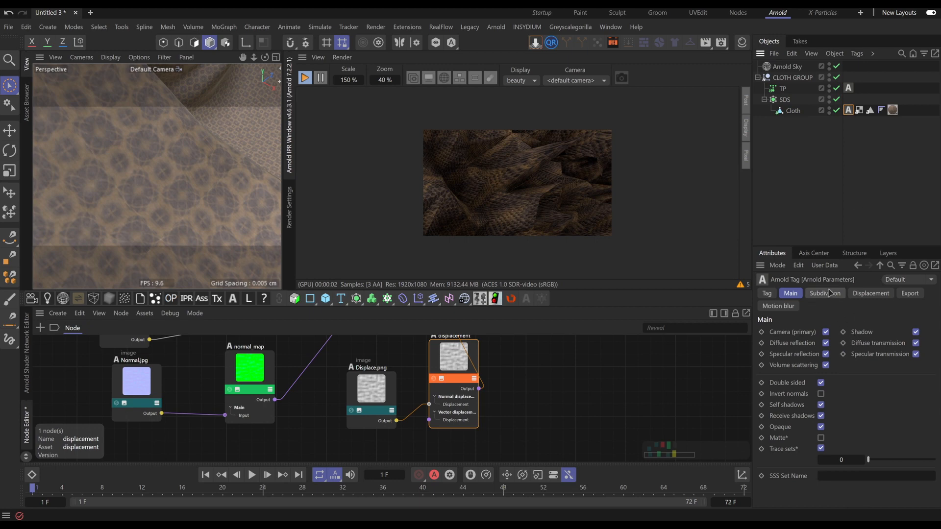
pyautogui.click(858, 293)
pyautogui.click(838, 331)
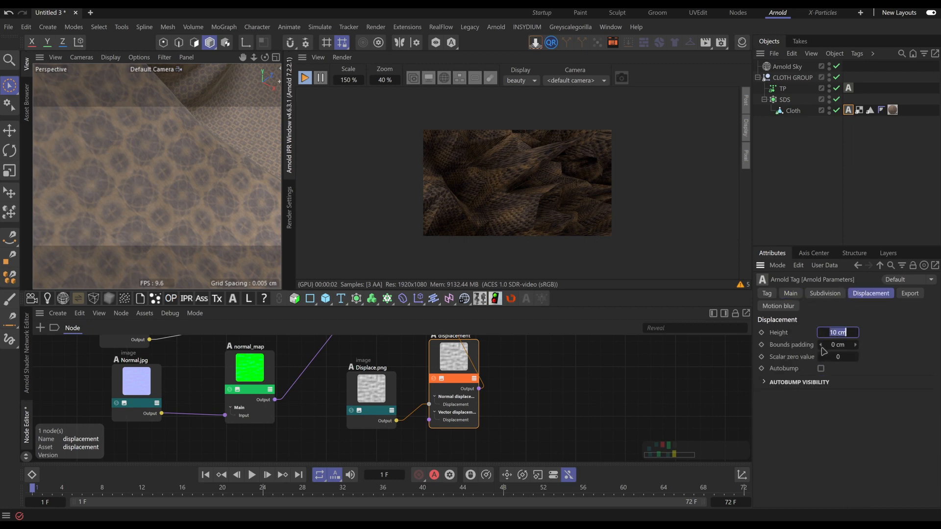
pyautogui.write('1')
pyautogui.press('Return')
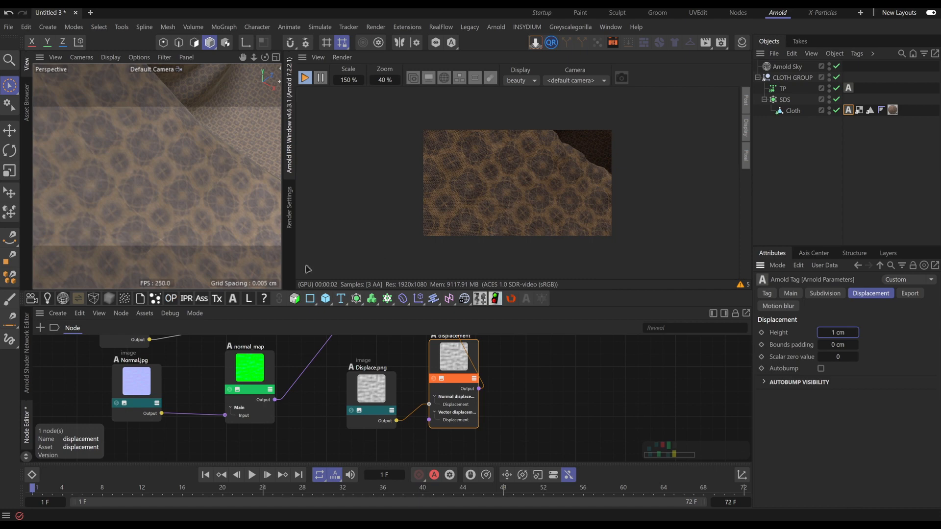
# Set the Cloth tag's scalar zero value to 0.5 and bounds padding to 0.5 cm, and enable Autobump
pyautogui.click(830, 359)
pyautogui.write('0.5')
pyautogui.hotkey('shift', 'Tab')
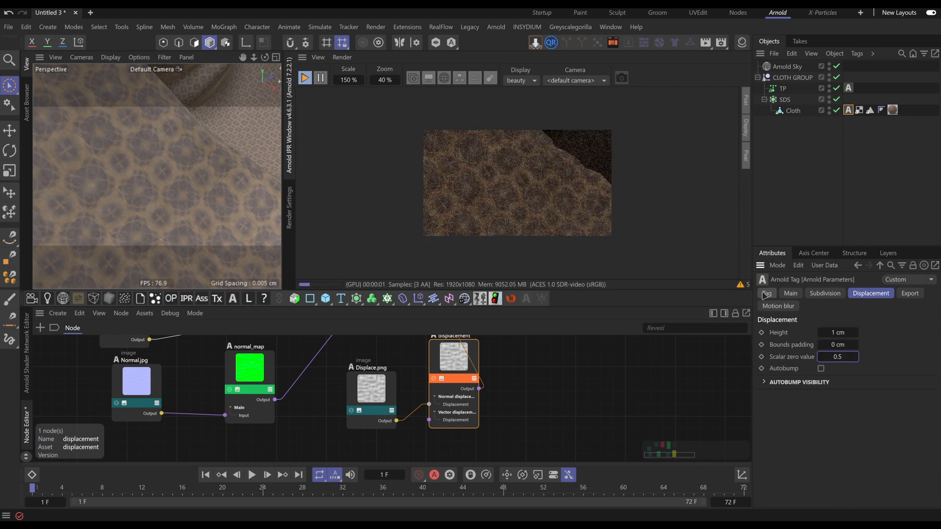
pyautogui.write('0.5')
pyautogui.press('Return')
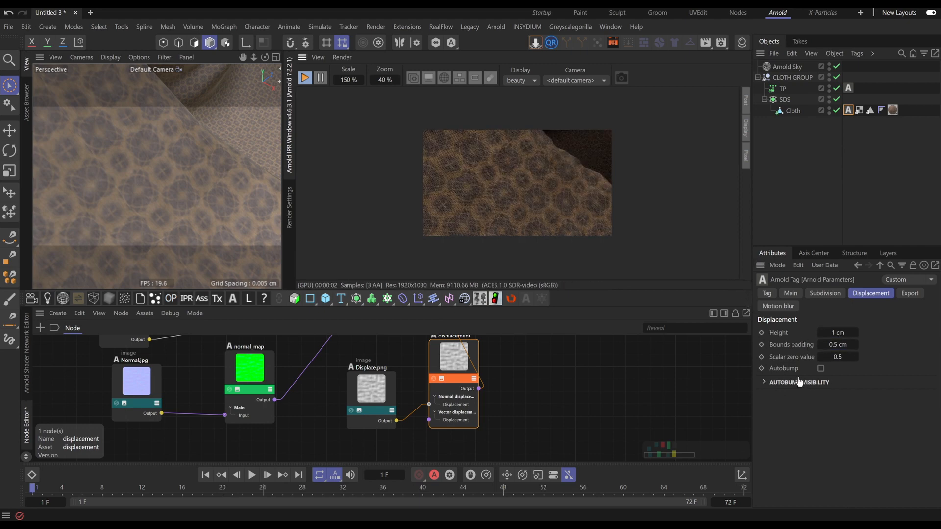
pyautogui.click(820, 368)
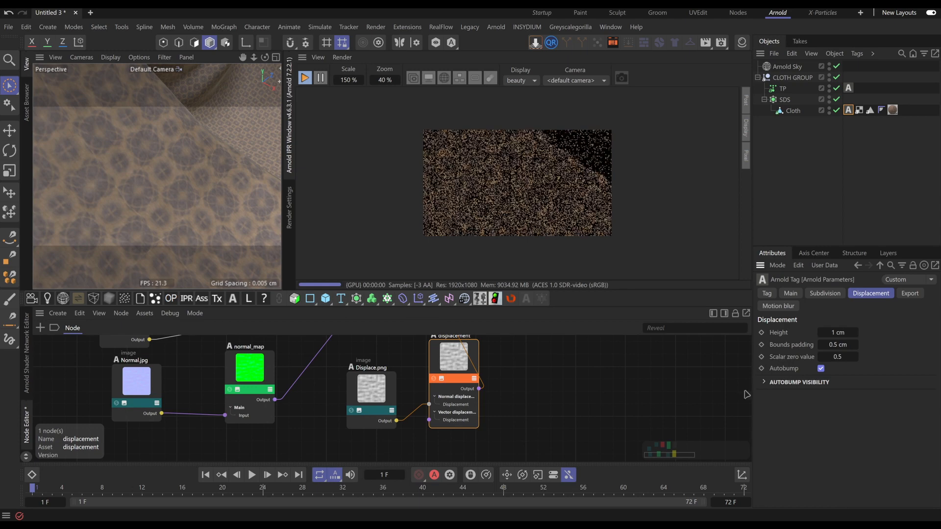
# Try displacement heights of 2, 5 and 10 cm on the Cloth tag to compare the renders, and return to 1 cm
pyautogui.scroll(4, 522, 208)
pyautogui.scroll(-3, 522, 207)
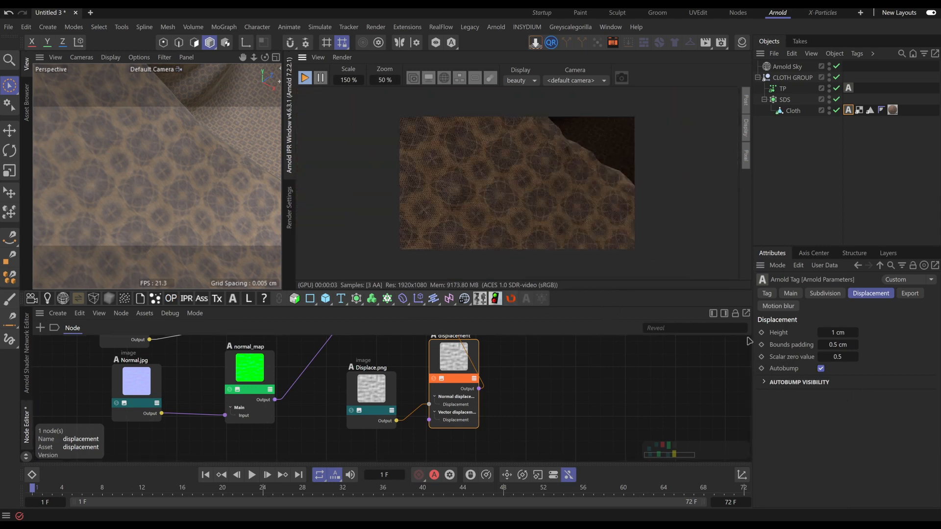
pyautogui.click(834, 333)
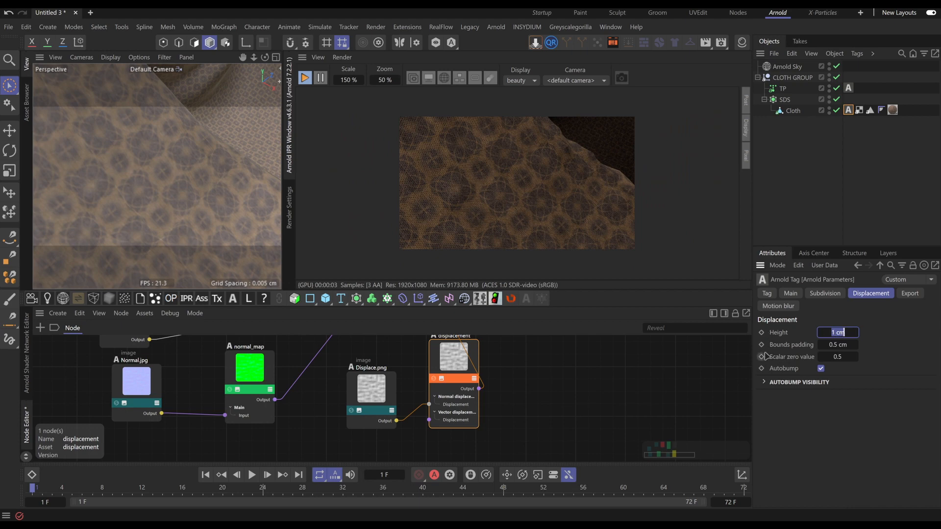
pyautogui.write('2')
pyautogui.press('Return')
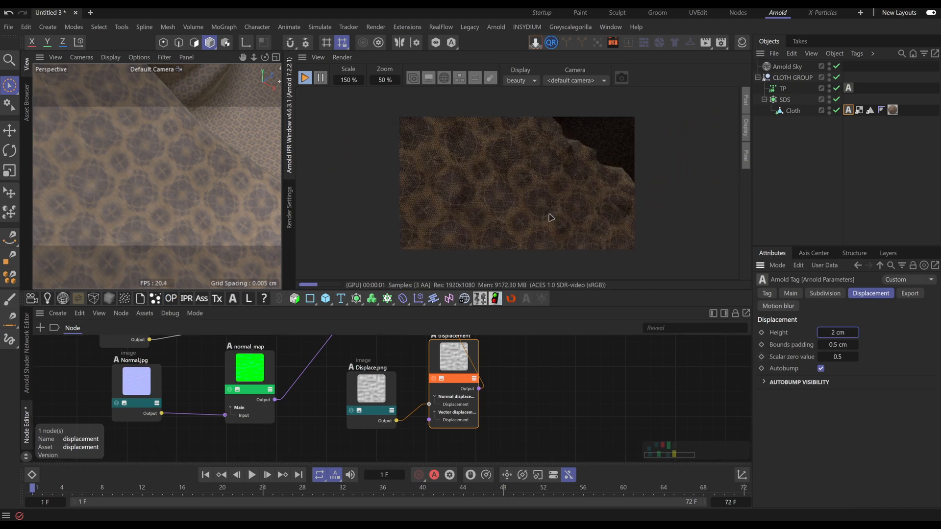
pyautogui.click(834, 332)
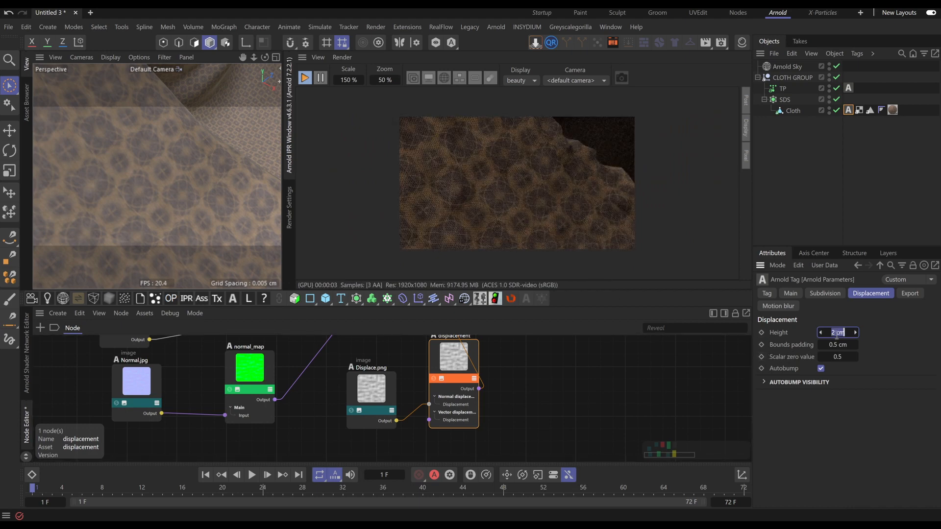
pyautogui.write('5')
pyautogui.press('Return')
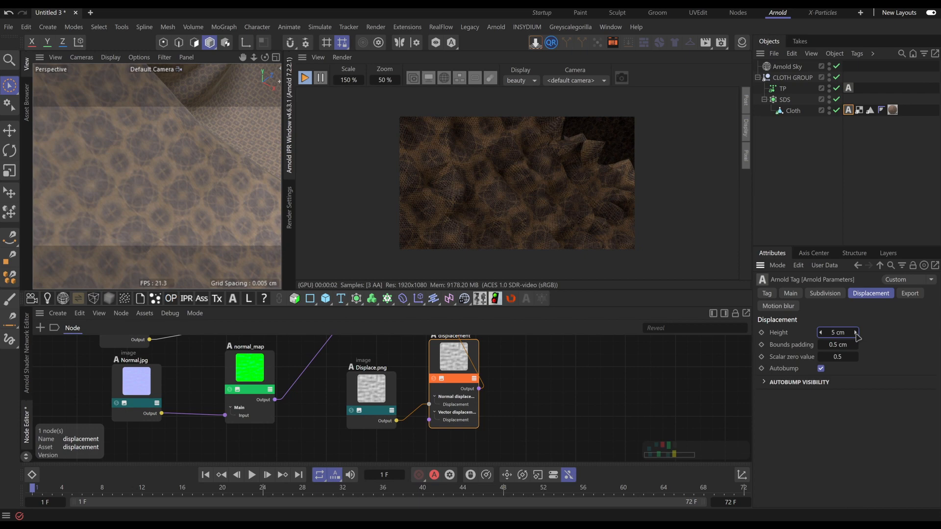
pyautogui.write('10')
pyautogui.press('Return')
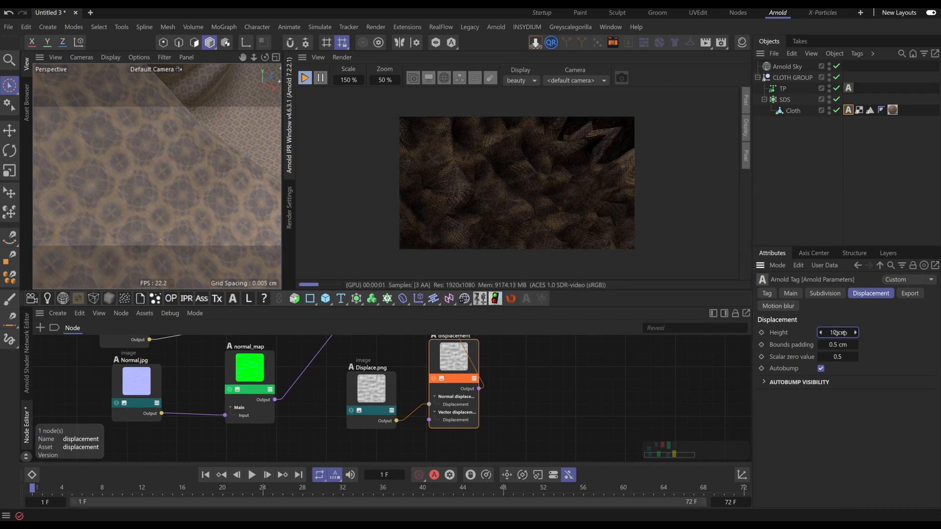
pyautogui.doubleClick(837, 333)
pyautogui.write('1')
pyautogui.press('Return')
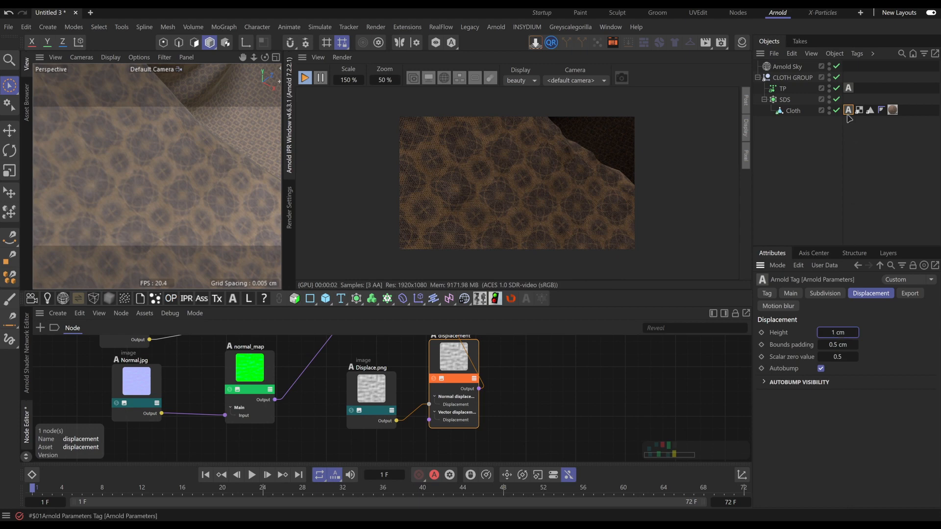
# Set the Cloth tag's Arnold subdivision type to catclark and review the SDS and Cloth object settings
pyautogui.click(835, 294)
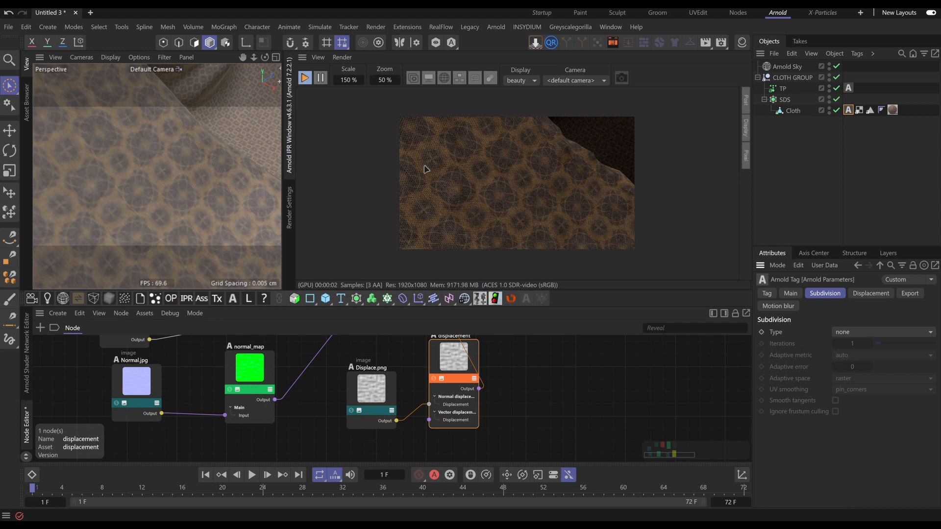
pyautogui.click(881, 332)
pyautogui.click(853, 353)
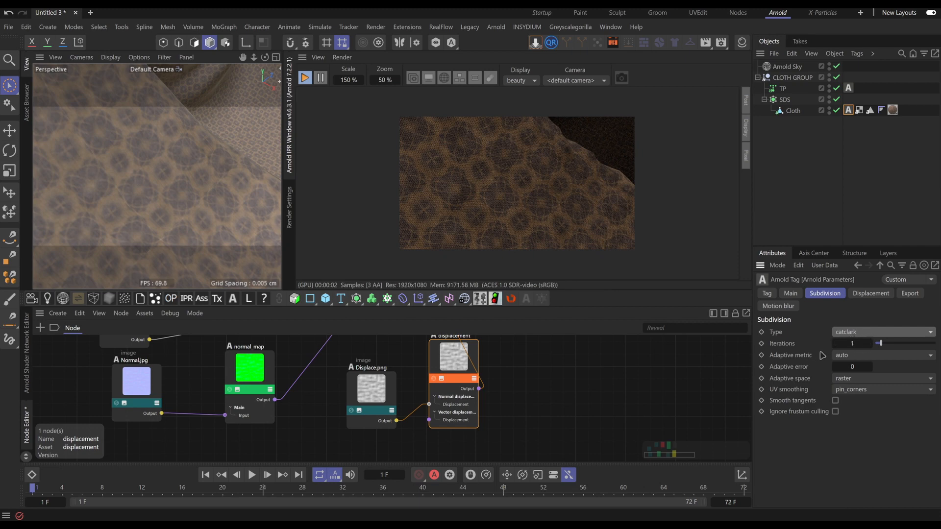
pyautogui.click(851, 343)
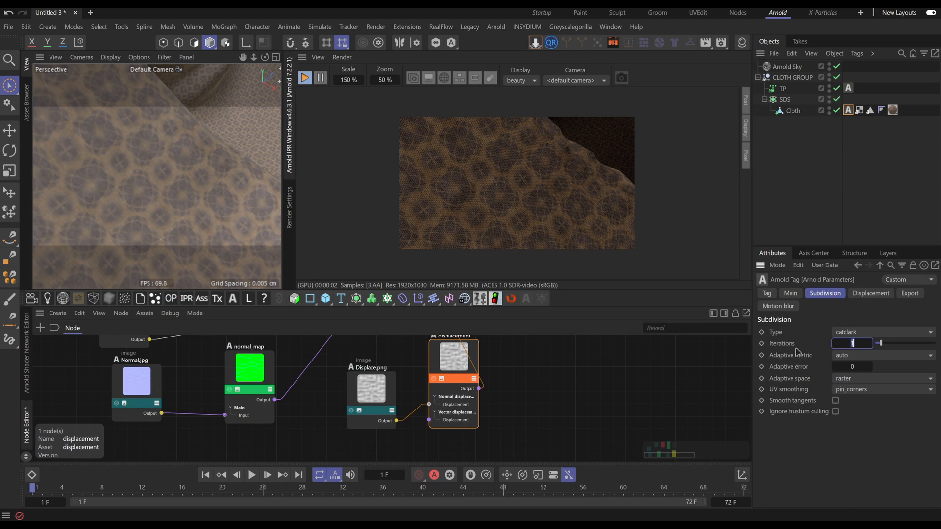
pyautogui.click(785, 99)
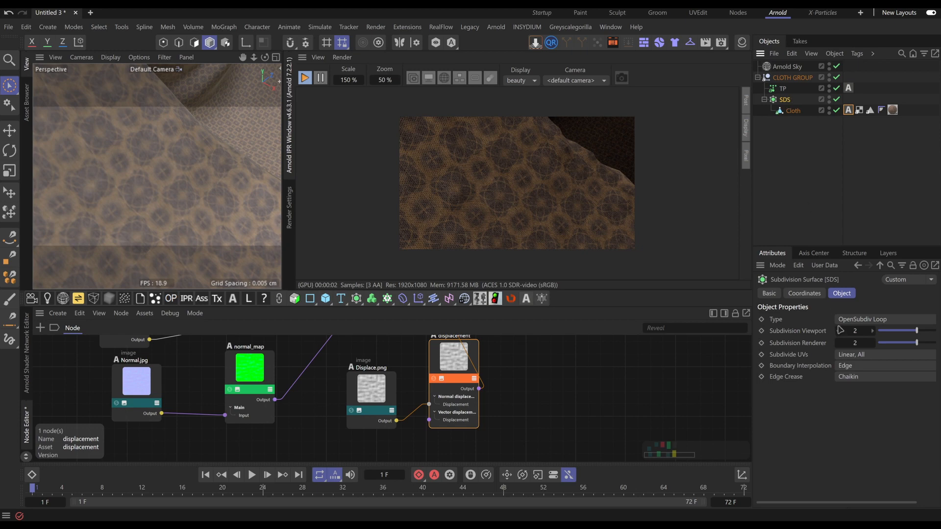
pyautogui.click(792, 111)
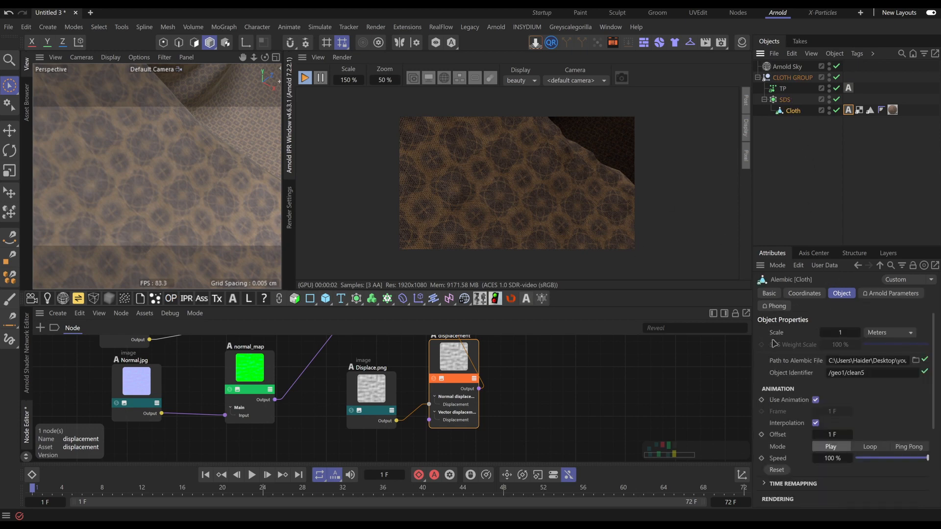
# Select the Displace.png node and examine the full draped cloth with its sphere cluster and the whole material node network
pyautogui.click(371, 392)
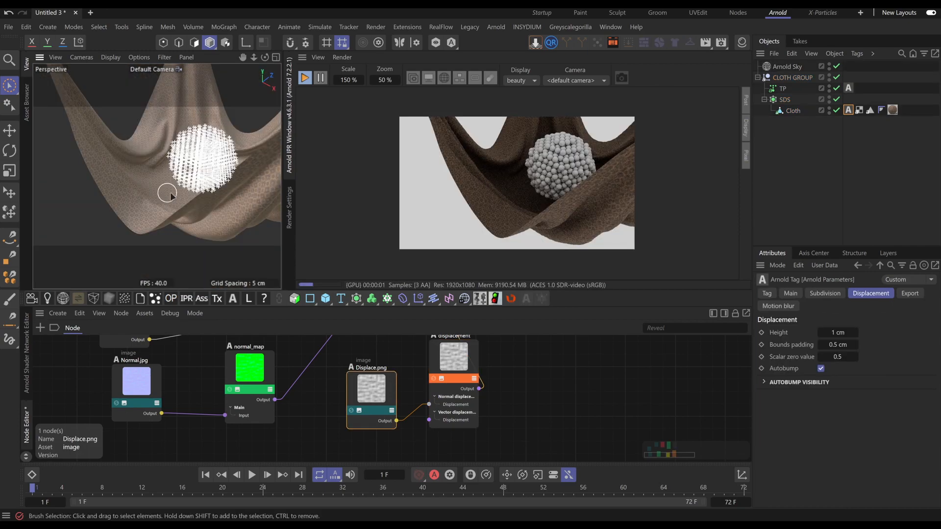
pyautogui.keyDown('alt'); pyautogui.moveTo(186, 202); pyautogui.dragTo(206, 195); pyautogui.keyUp('alt')
pyautogui.scroll(5, 200, 184)
pyautogui.keyDown('alt'); pyautogui.moveTo(305, 383); pyautogui.dragTo(326, 450, button='middle'); pyautogui.keyUp('alt')
pyautogui.scroll(-5, 466, 417)
pyautogui.keyDown('alt'); pyautogui.moveTo(495, 391); pyautogui.dragTo(477, 378, button='middle'); pyautogui.keyUp('alt')
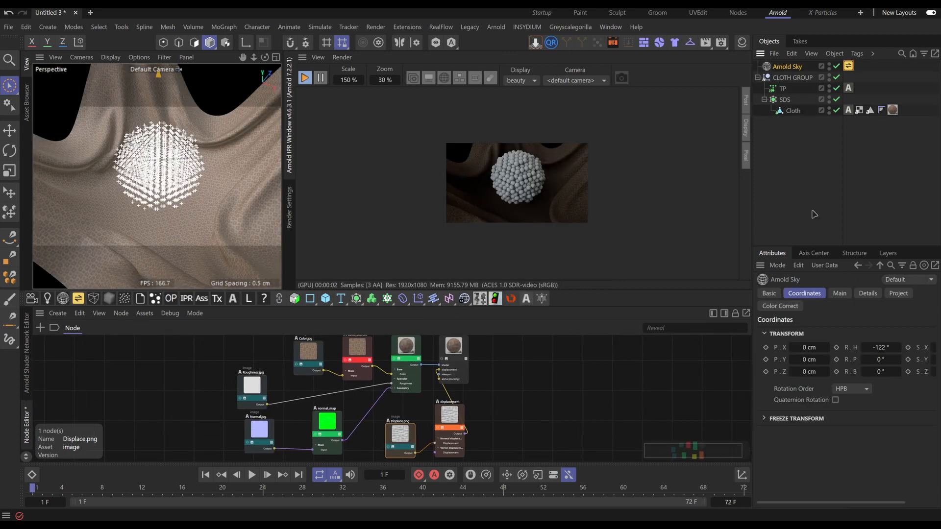
# Try a second Arnold Sky in place of the original, check its skydome settings, and delete it
pyautogui.click(840, 294)
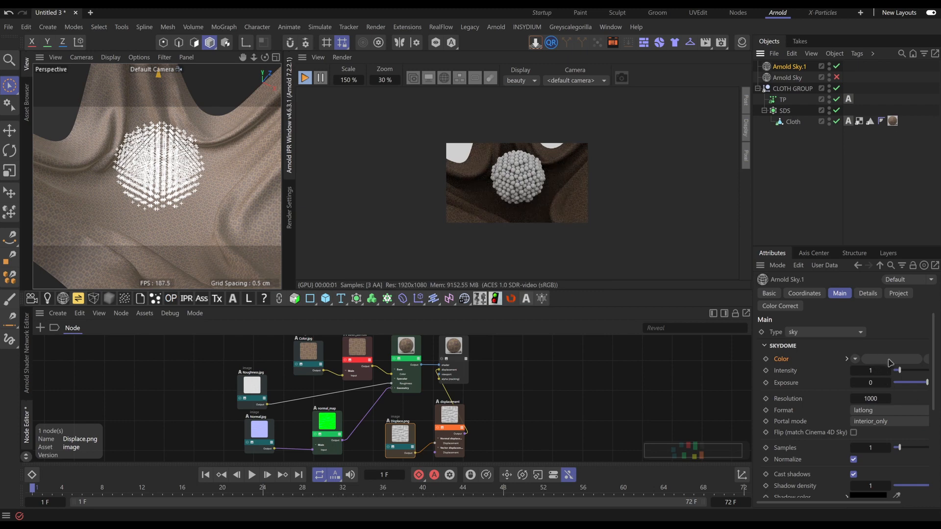
pyautogui.moveTo(831, 504); pyautogui.dragTo(858, 505)
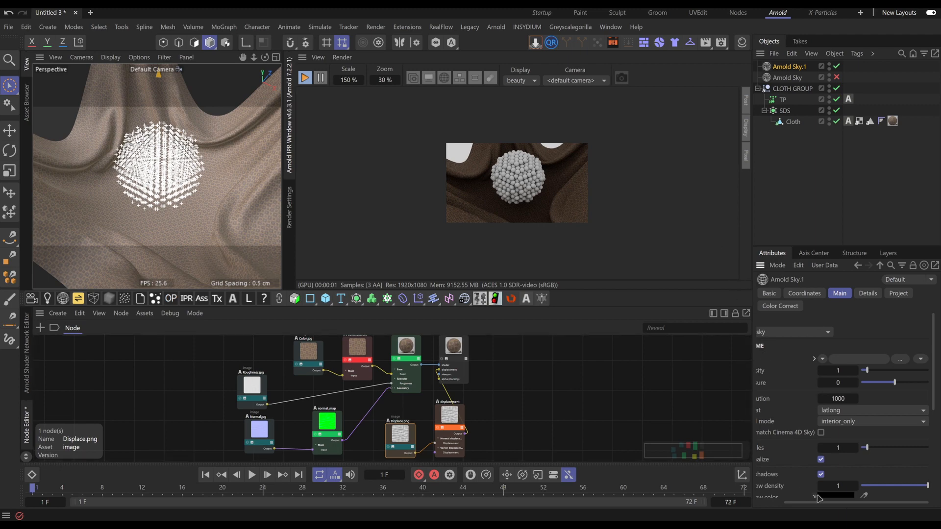
pyautogui.moveTo(821, 504); pyautogui.dragTo(790, 503)
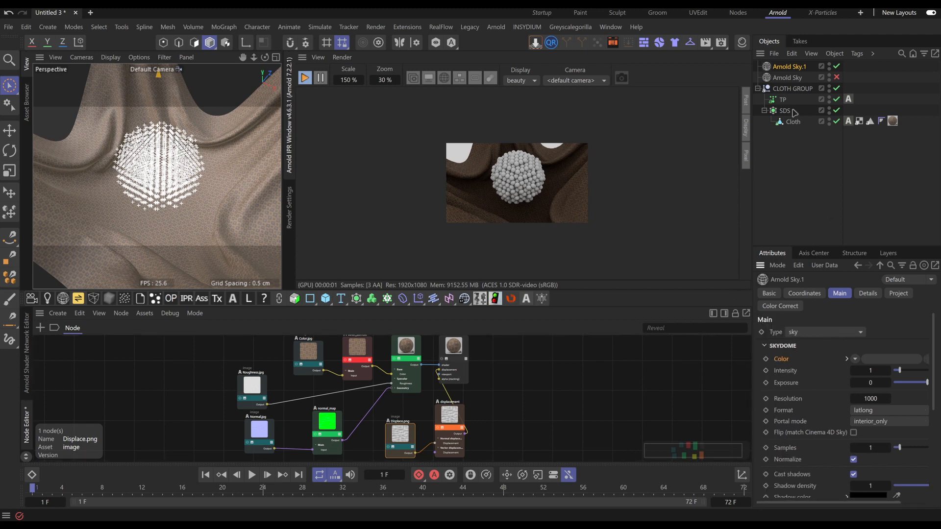
pyautogui.press('Delete')
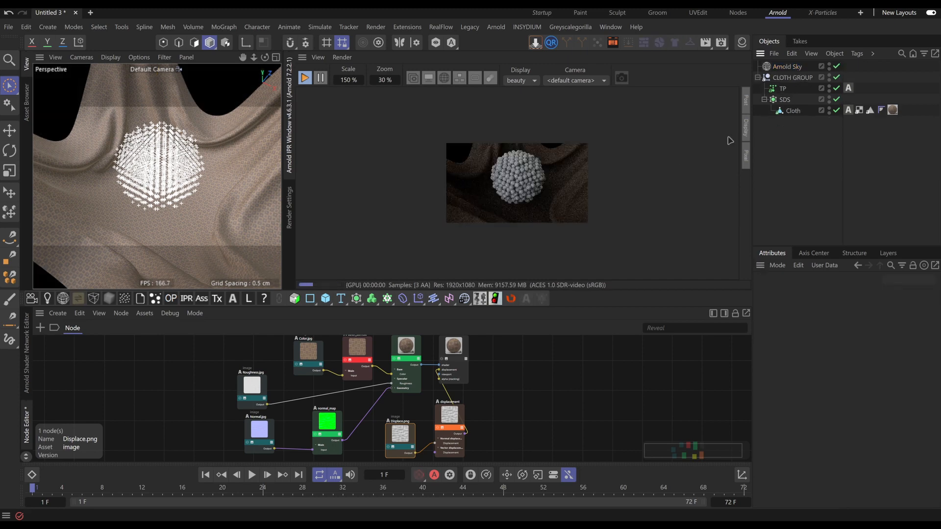
pyautogui.click(785, 68)
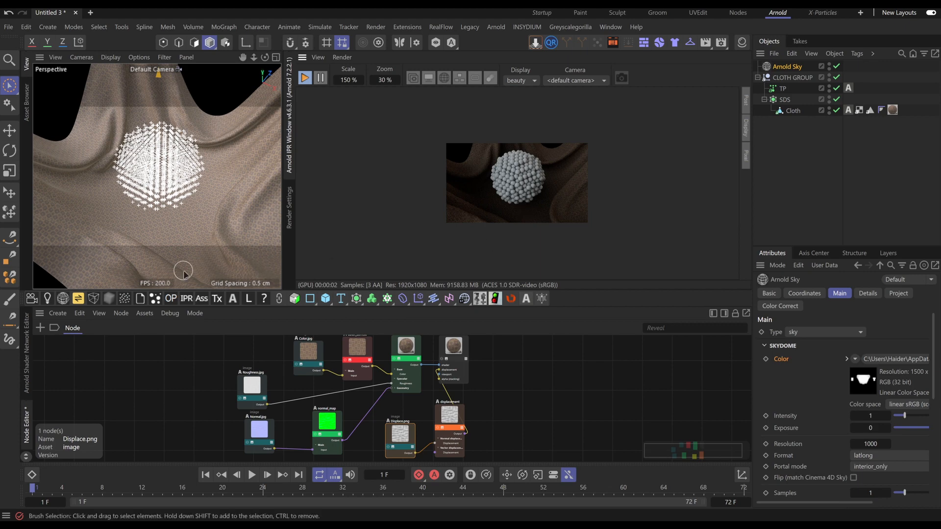
# Create a second Arnold node material and assign it to the TP particle object
pyautogui.scroll(5, 164, 208)
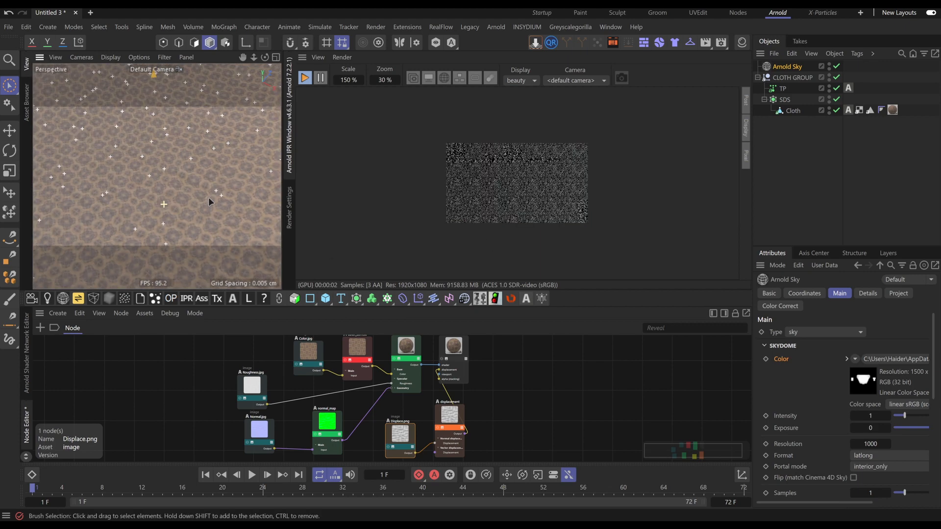
pyautogui.scroll(-2, 187, 204)
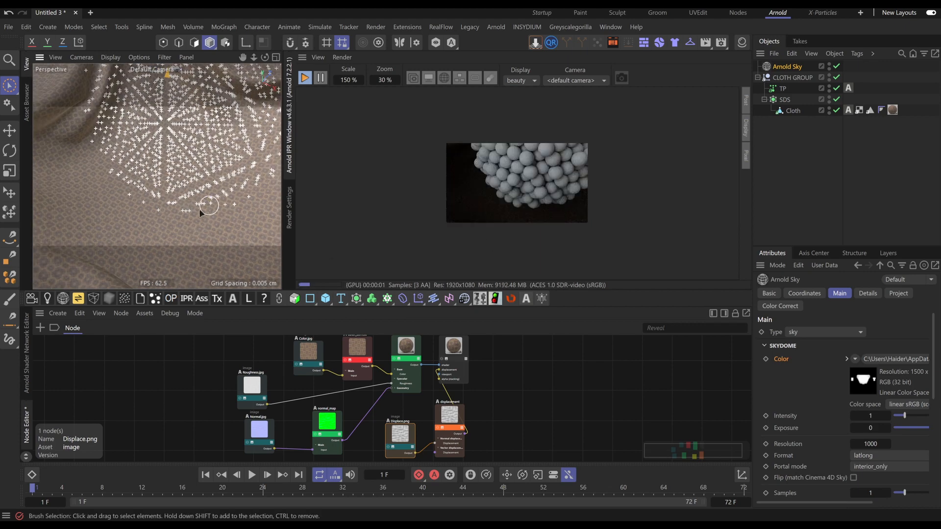
pyautogui.scroll(-6, 191, 208)
pyautogui.keyDown('alt'); pyautogui.moveTo(185, 182); pyautogui.dragTo(193, 206); pyautogui.keyUp('alt')
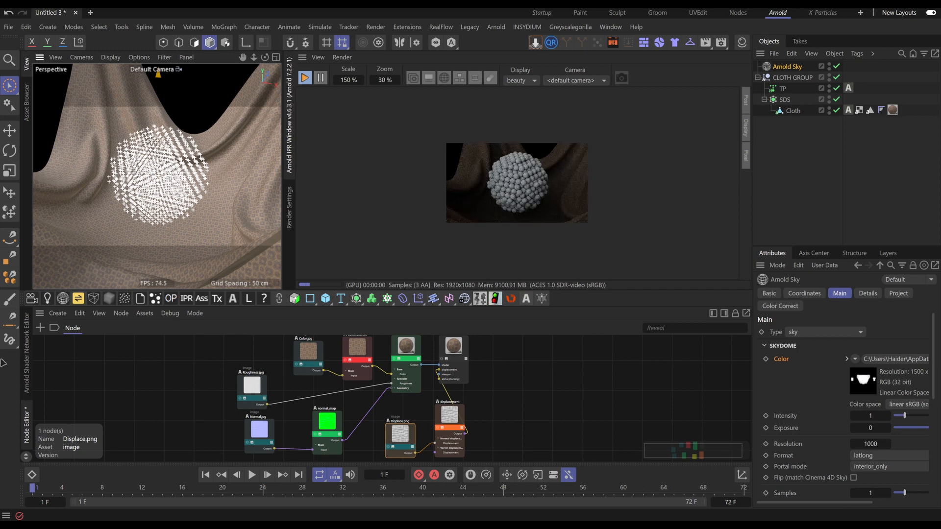
pyautogui.click(28, 319)
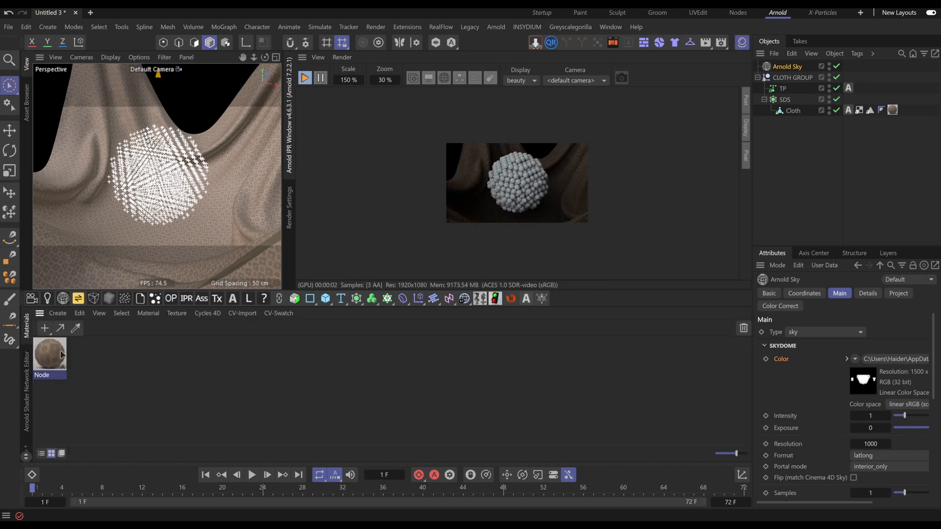
pyautogui.doubleClick(84, 363)
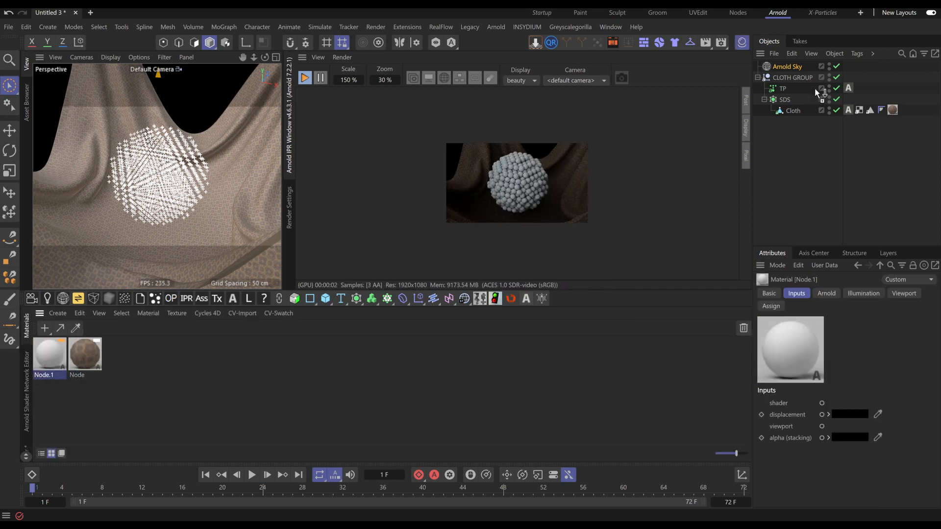
pyautogui.moveTo(784, 90); pyautogui.dragTo(783, 89)
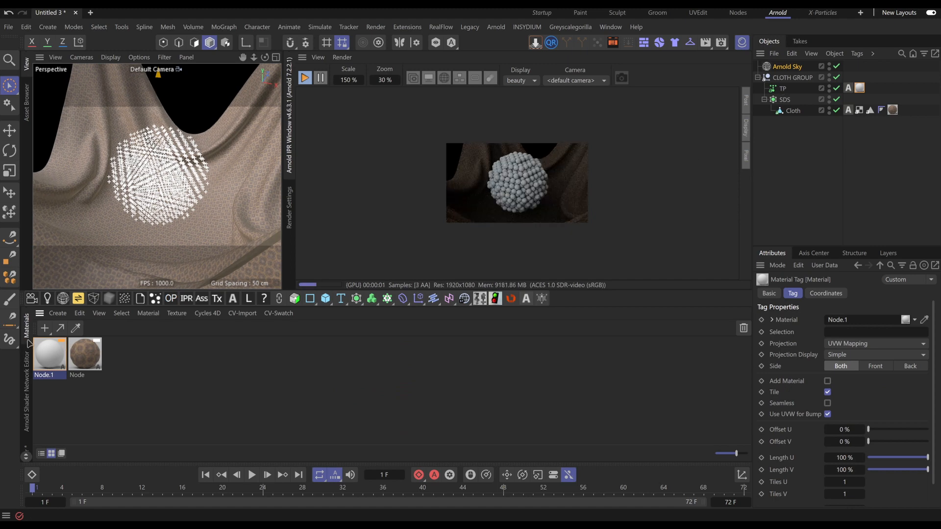
# Add a standard_surface node to the Node.1 material and set its material type to metal
pyautogui.click(28, 368)
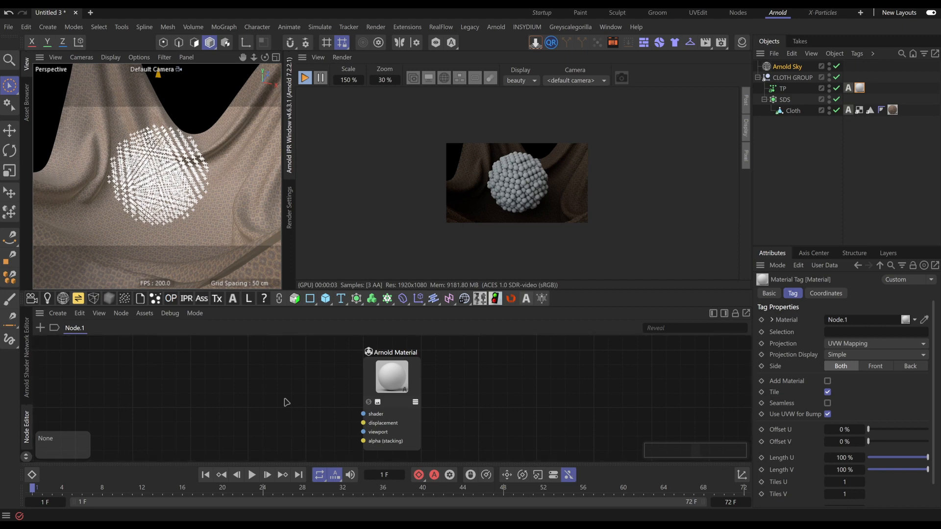
pyautogui.press('s')
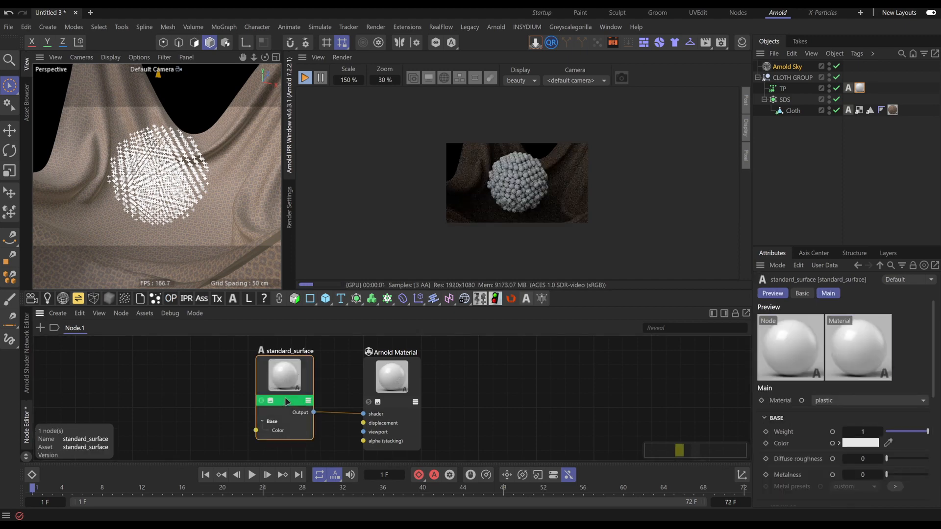
pyautogui.click(840, 455)
pyautogui.scroll(6, 515, 196)
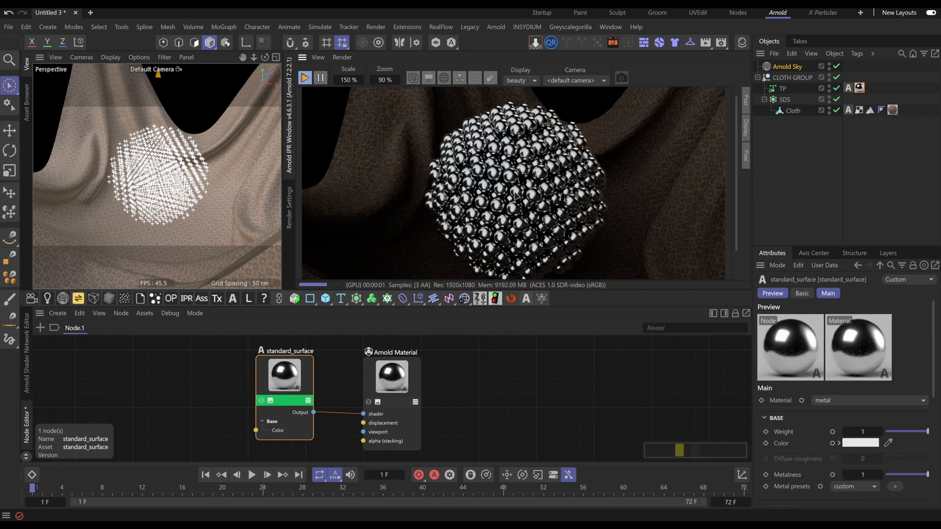
pyautogui.scroll(-3, 514, 195)
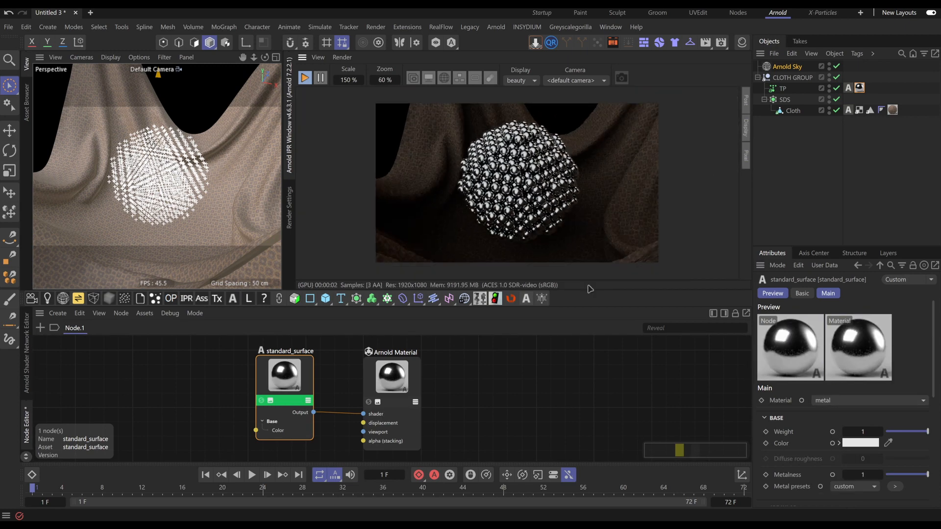
# Try the platinum, iron, gold and copper metal presets on the particle material's standard_surface node
pyautogui.scroll(-3, 804, 421)
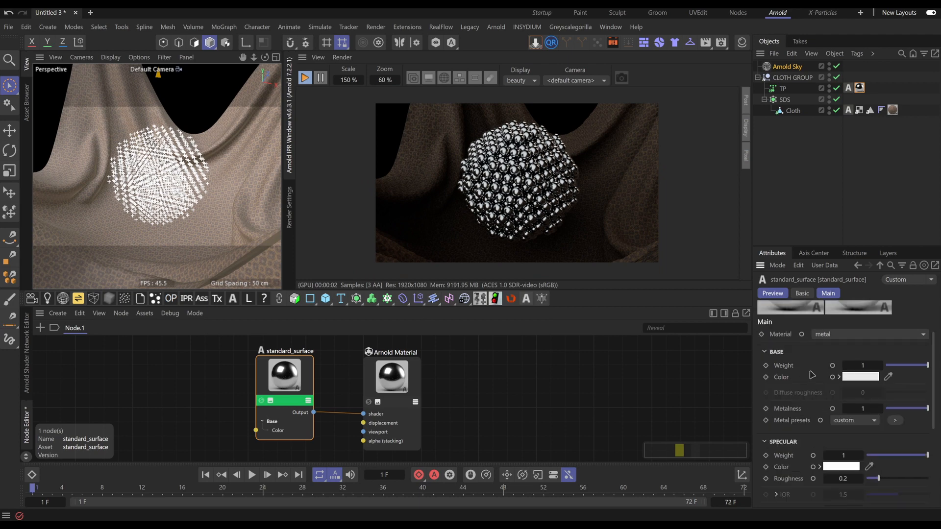
pyautogui.click(853, 421)
pyautogui.click(867, 387)
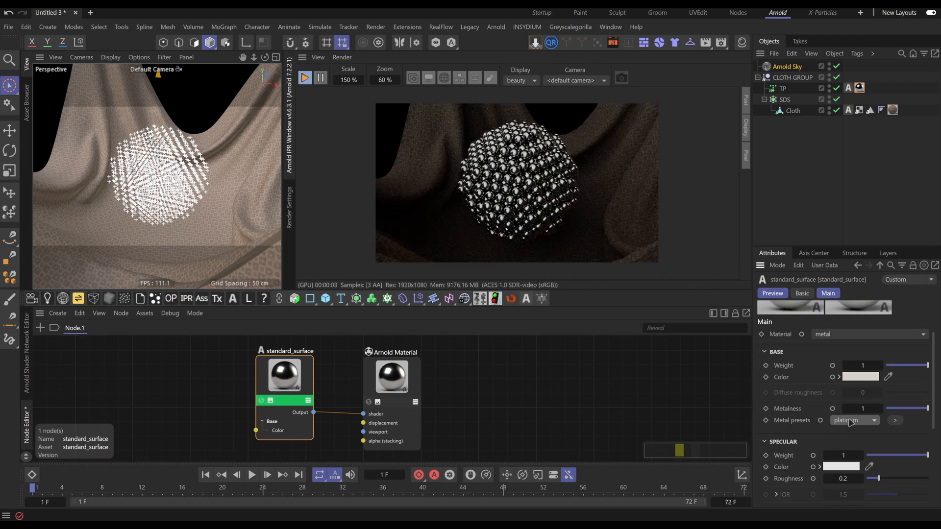
pyautogui.click(871, 322)
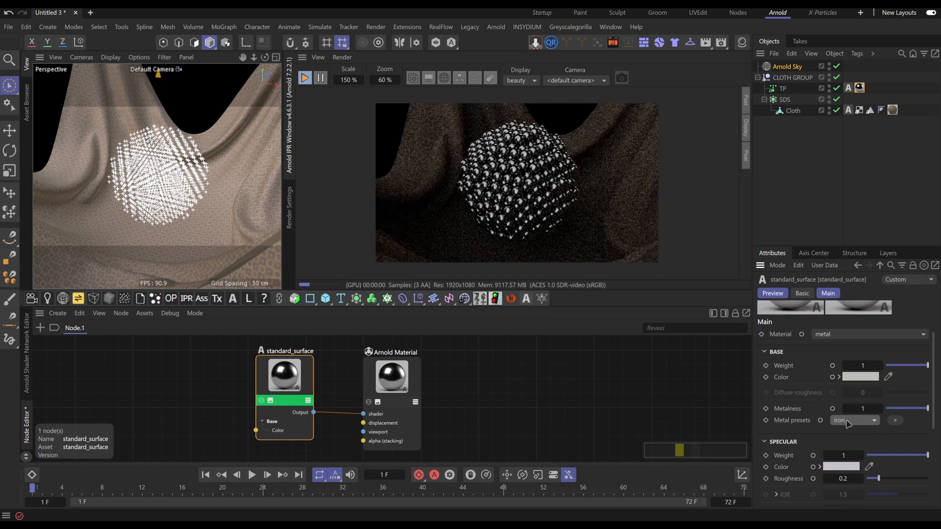
pyautogui.click(857, 306)
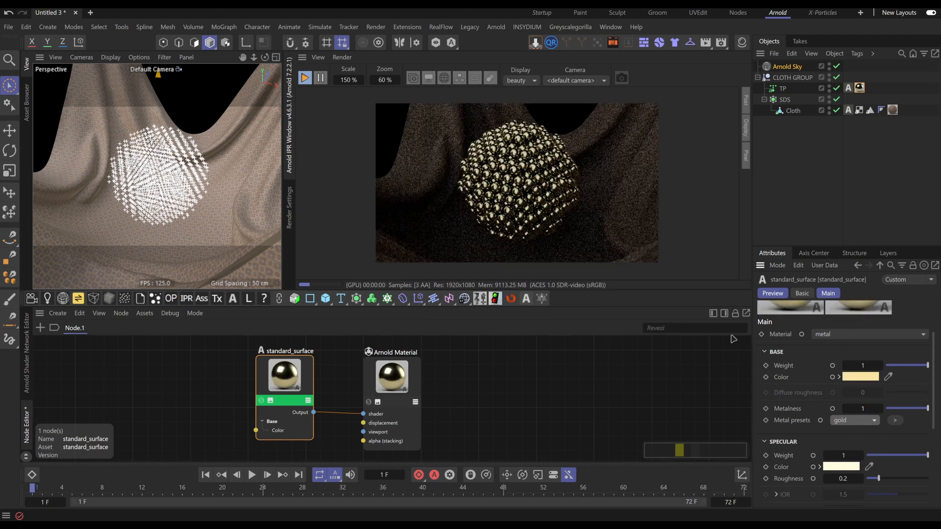
pyautogui.click(861, 300)
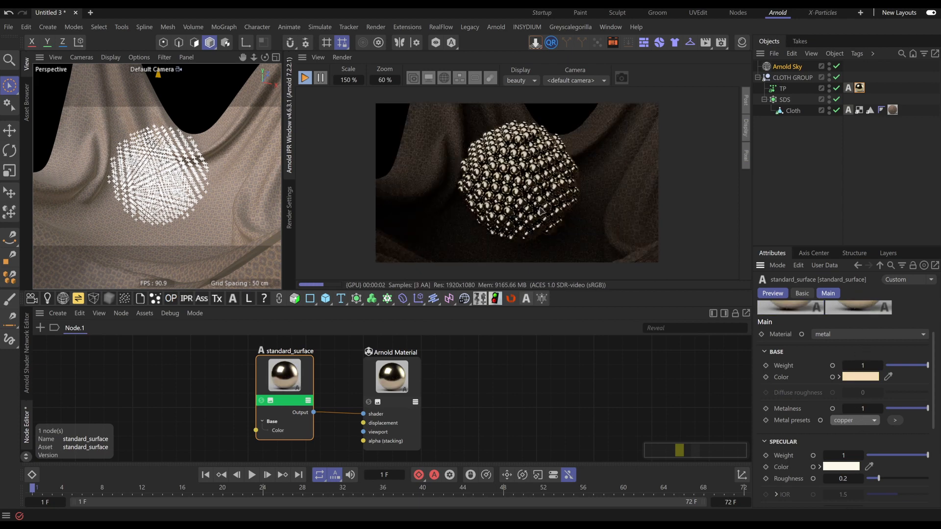
pyautogui.scroll(-1, 540, 211)
pyautogui.scroll(-1, 516, 240)
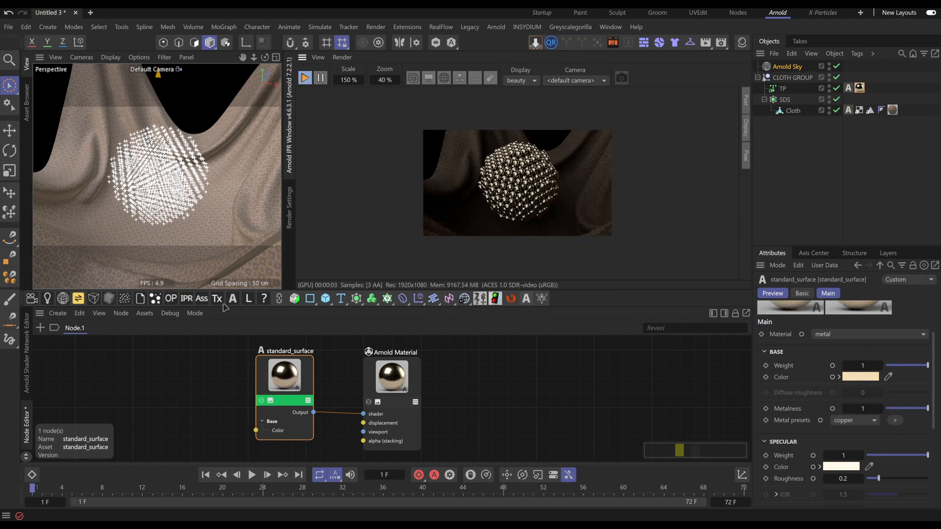
# Compare the magnesium, silver, mercury and copper metal presets on the spheres with the whole draped cloth in view
pyautogui.keyDown('alt'); pyautogui.moveTo(211, 172); pyautogui.dragTo(205, 185, button='right'); pyautogui.keyUp('alt')
pyautogui.moveTo(182, 184)
pyautogui.keyDown('alt'); pyautogui.mouseDown()
pyautogui.moveTo(193, 194)
pyautogui.moveTo(213, 190)
pyautogui.moveTo(185, 194)
pyautogui.mouseUp(); pyautogui.keyUp('alt')
pyautogui.keyDown('alt'); pyautogui.moveTo(191, 191); pyautogui.dragTo(171, 196, button='middle'); pyautogui.keyUp('alt')
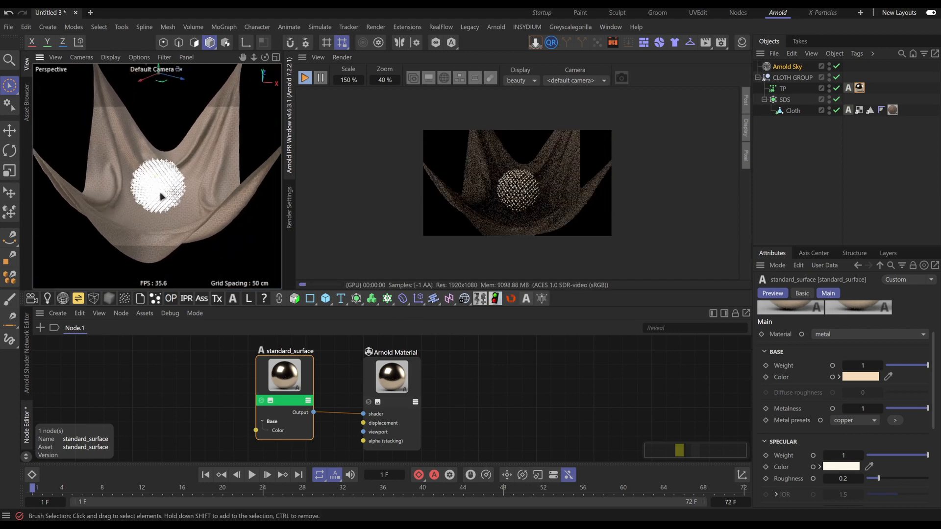
pyautogui.keyDown('alt'); pyautogui.moveTo(160, 195); pyautogui.dragTo(171, 197, button='right'); pyautogui.keyUp('alt')
pyautogui.keyDown('alt'); pyautogui.moveTo(168, 195); pyautogui.dragTo(168, 193, button='middle'); pyautogui.keyUp('alt')
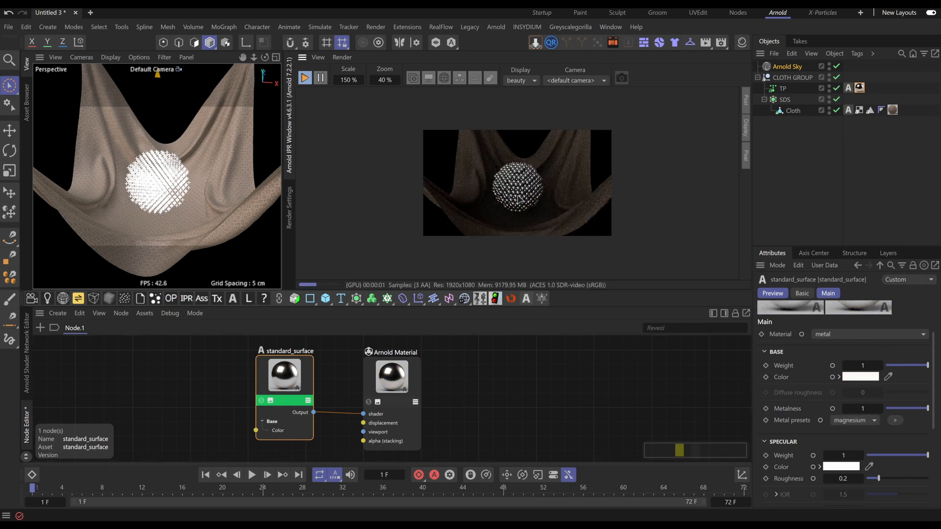
pyautogui.scroll(2, 517, 211)
pyautogui.scroll(-3, 517, 210)
pyautogui.scroll(1, 517, 210)
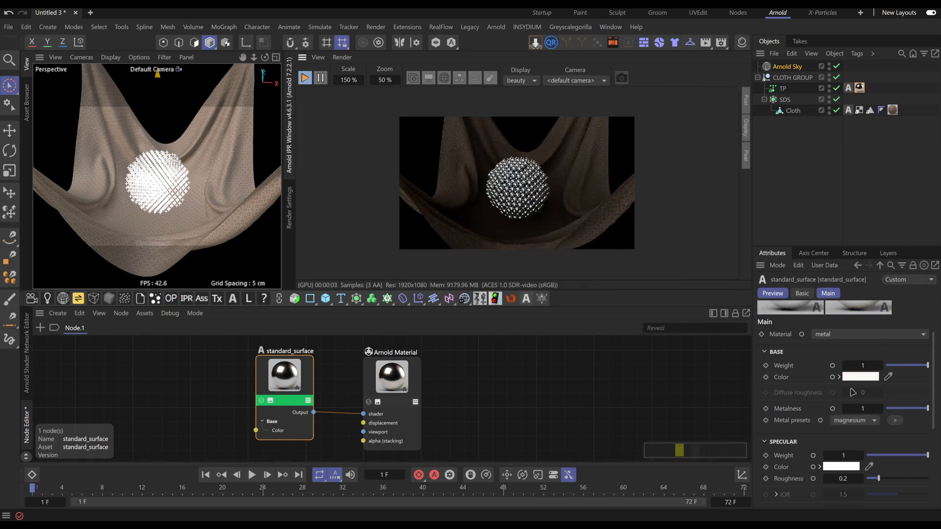
pyautogui.click(860, 397)
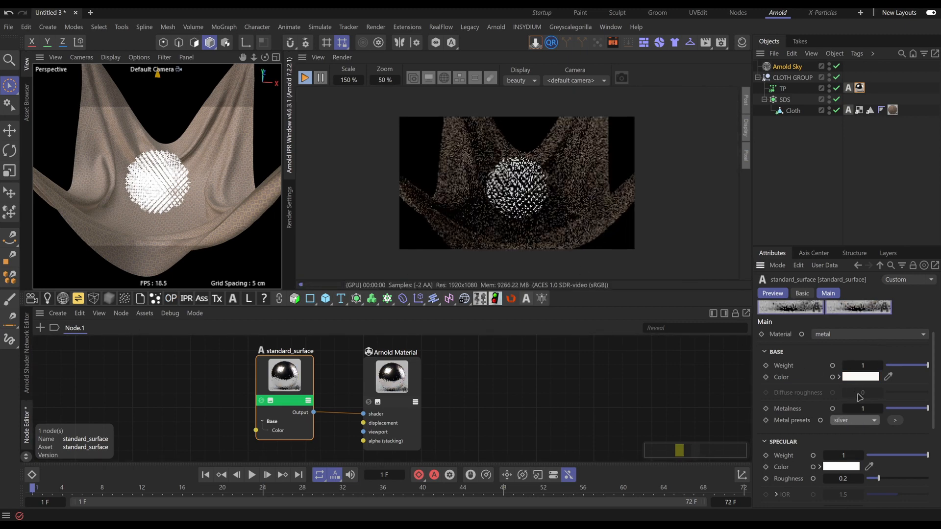
pyautogui.click(862, 366)
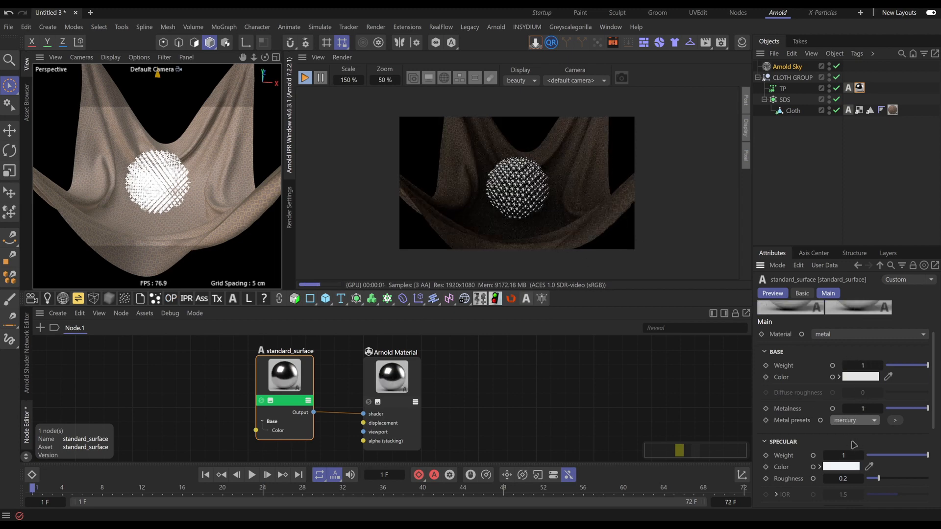
pyautogui.click(855, 300)
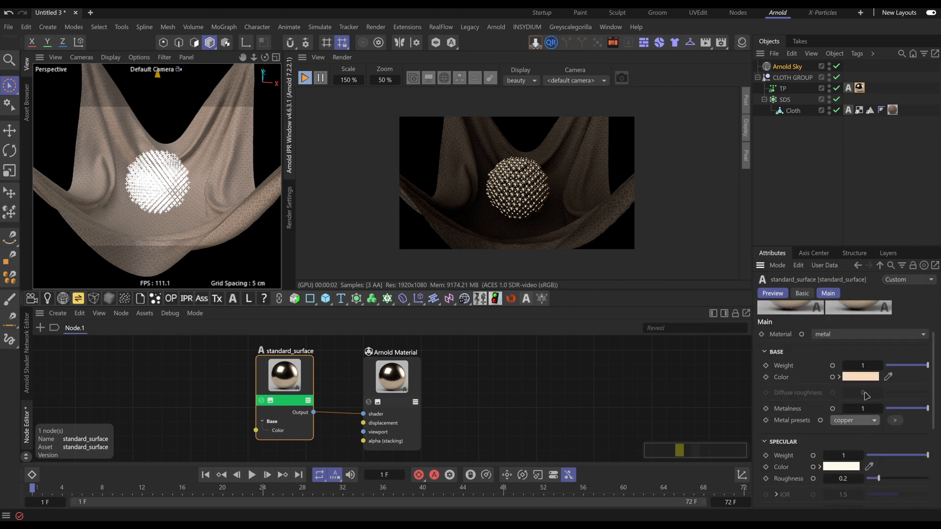
# Try the sodium and lead metal presets on the standard_surface node, and return to copper
pyautogui.click(865, 393)
pyautogui.click(862, 420)
pyautogui.click(858, 406)
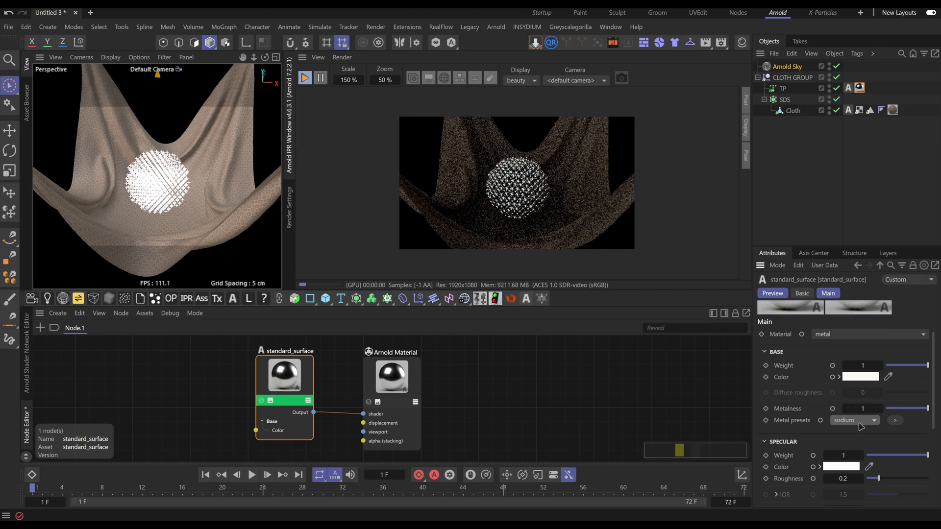
pyautogui.click(859, 424)
pyautogui.click(858, 336)
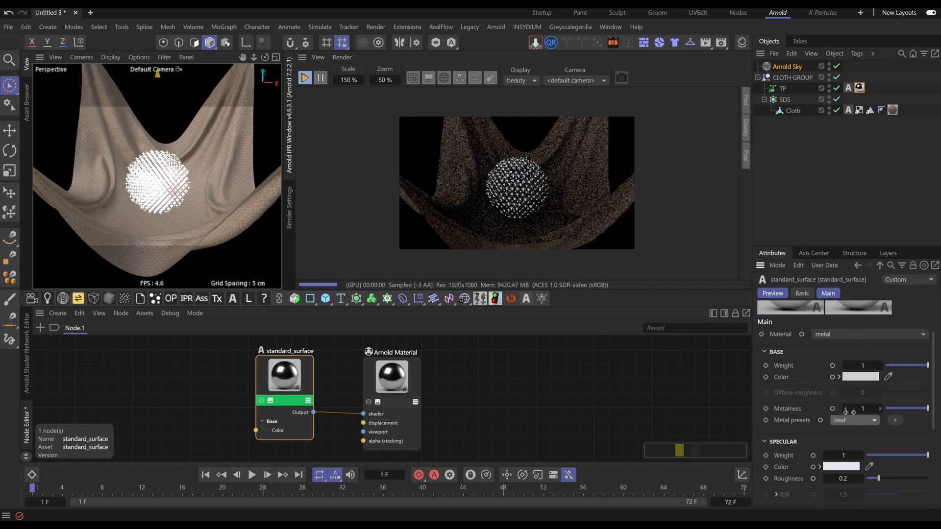
pyautogui.click(861, 303)
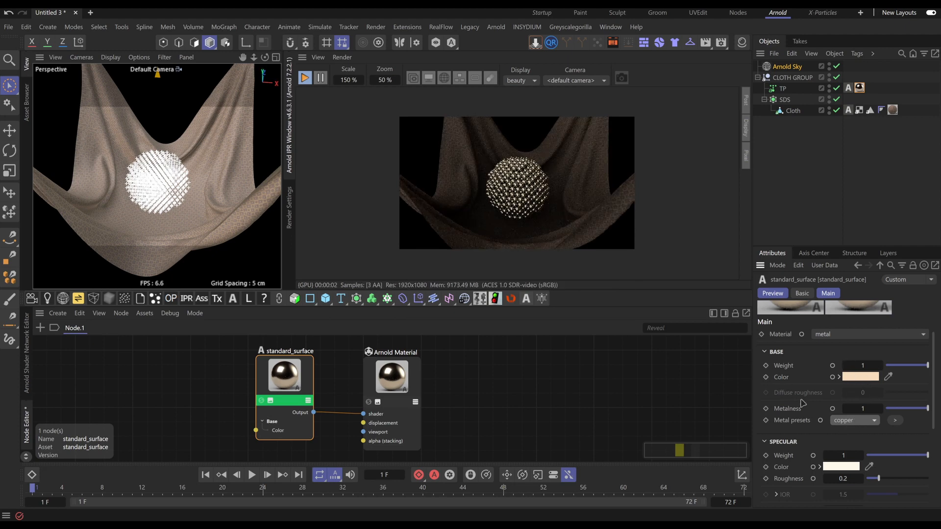
# Try a specular roughness of 0.41 on the copper spheres in close-up, and set the roughness to 0
pyautogui.scroll(-3, 820, 443)
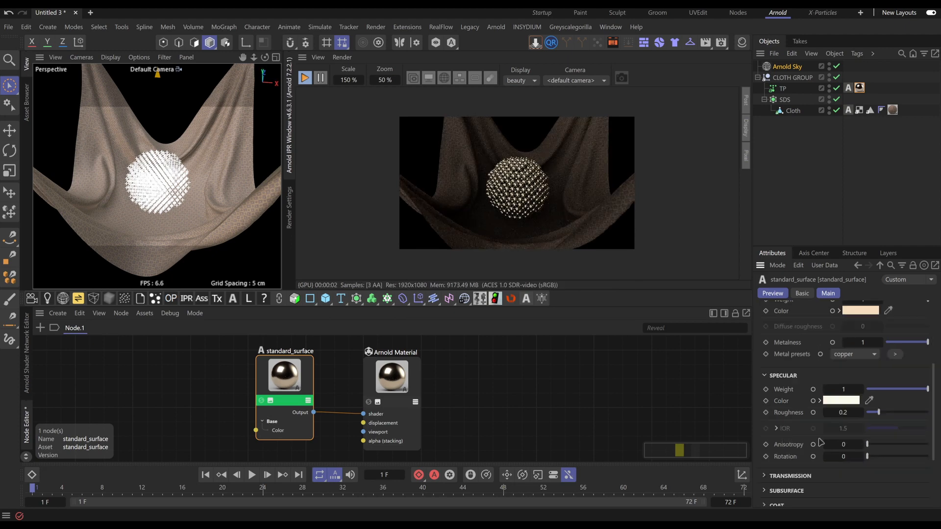
pyautogui.moveTo(878, 414); pyautogui.dragTo(891, 414)
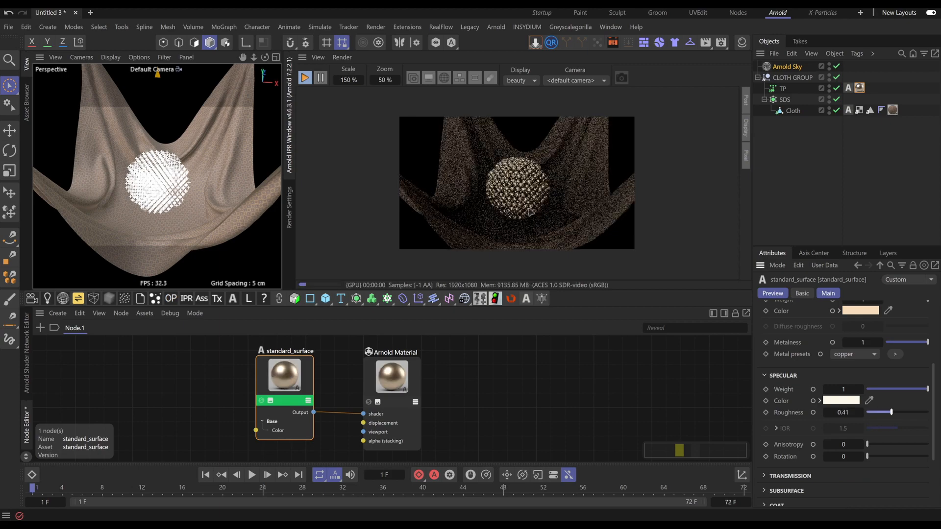
pyautogui.scroll(5, 163, 186)
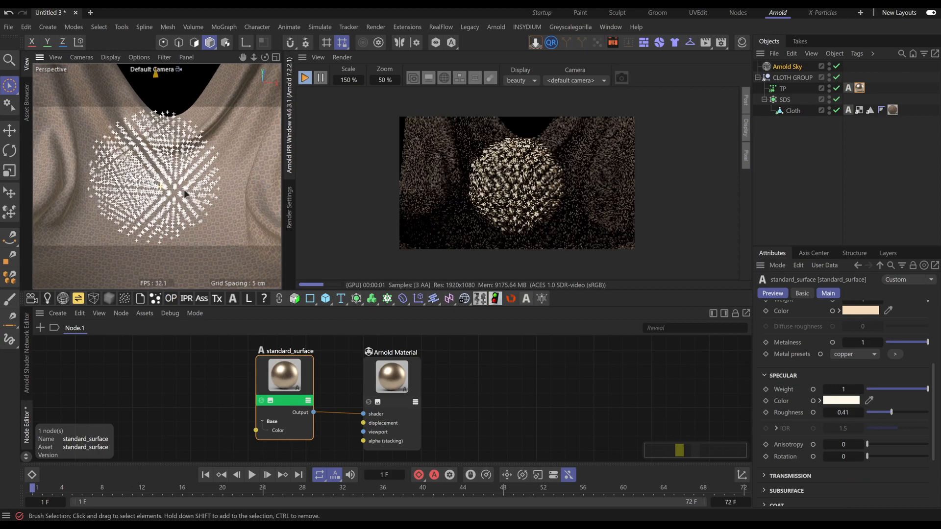
pyautogui.scroll(3, 512, 201)
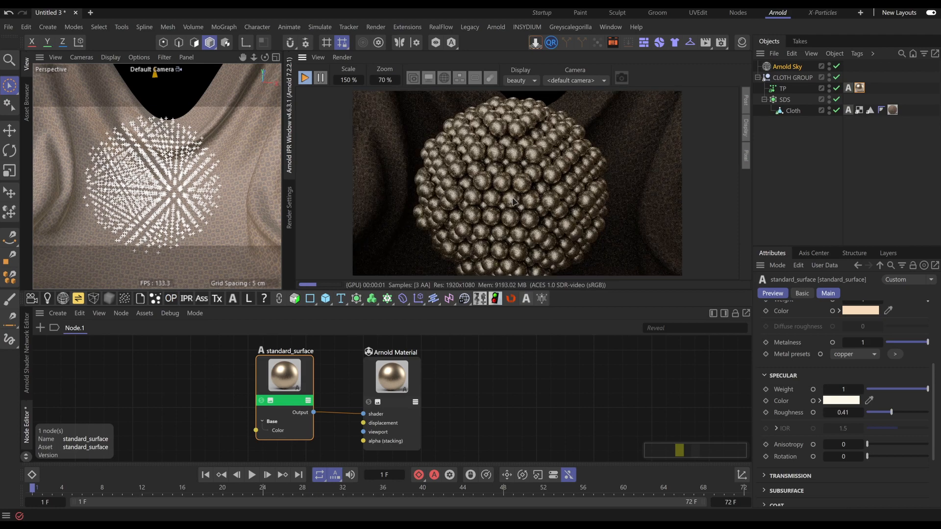
pyautogui.moveTo(891, 413); pyautogui.dragTo(824, 415)
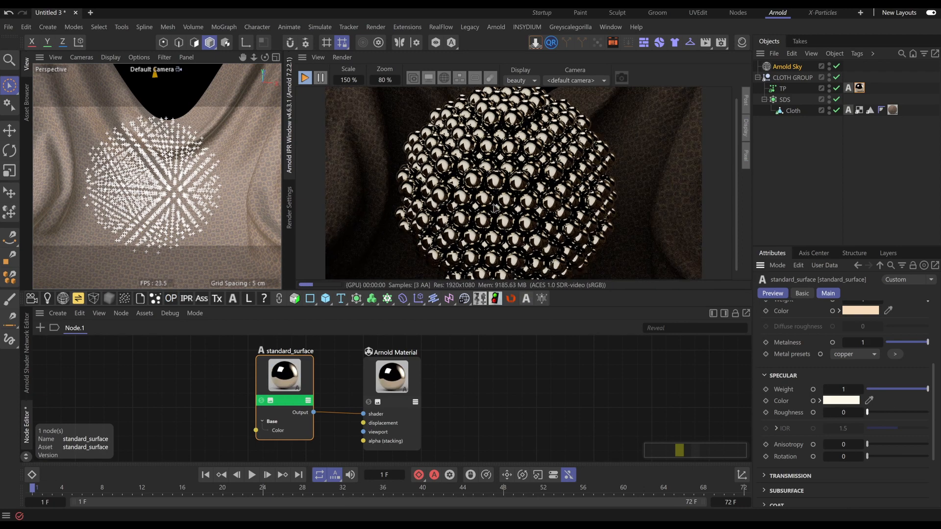
# Compare specular roughness values of 0.54, 0.38, 0.29 and 0.14 on the copper spheres, and set the roughness to 0.31
pyautogui.click(900, 412)
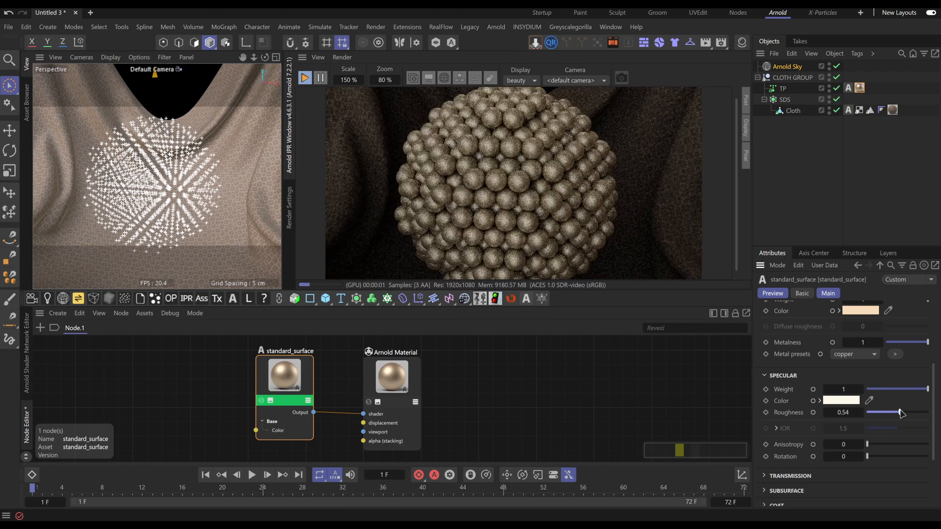
pyautogui.moveTo(900, 413); pyautogui.dragTo(890, 415)
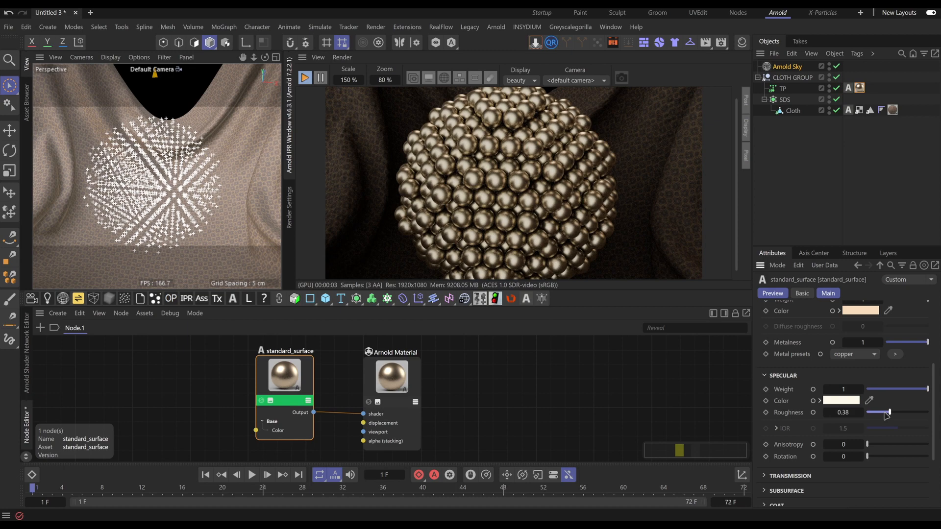
pyautogui.moveTo(885, 413); pyautogui.dragTo(884, 413)
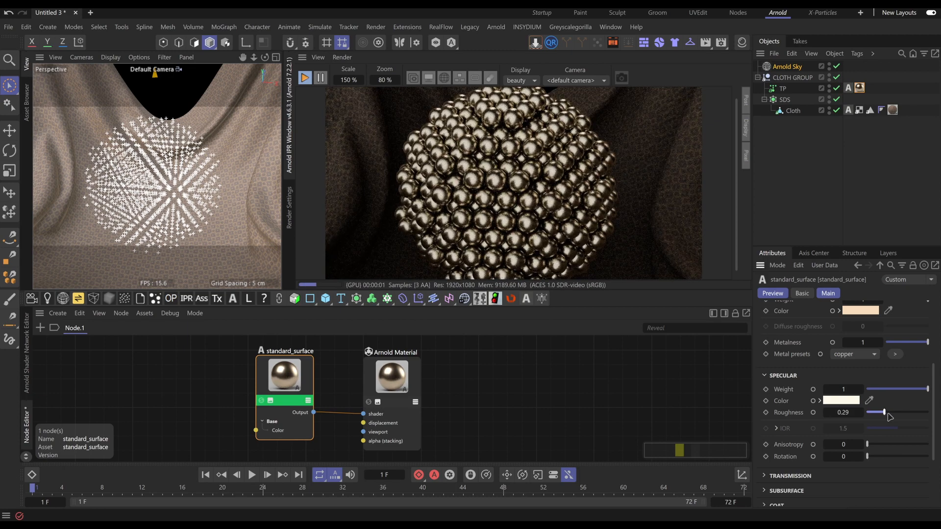
pyautogui.scroll(-2, 510, 208)
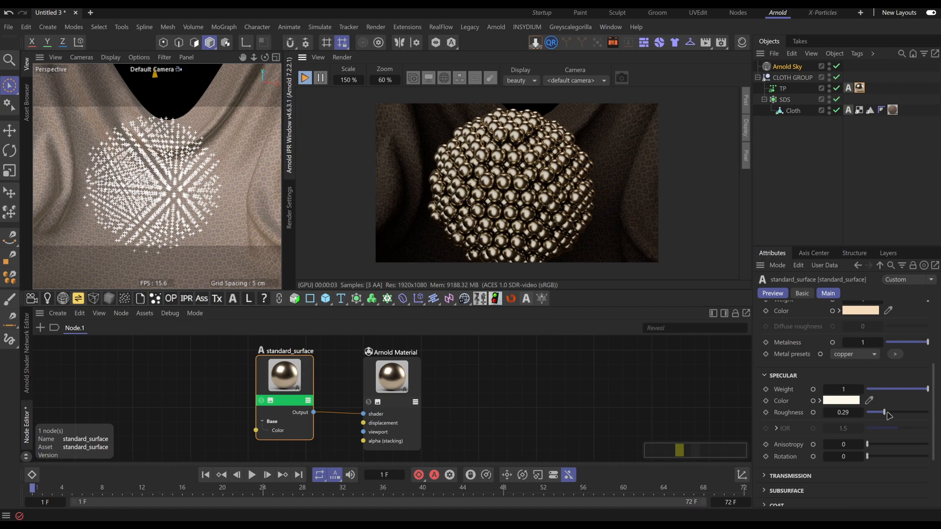
pyautogui.moveTo(885, 413); pyautogui.dragTo(875, 412)
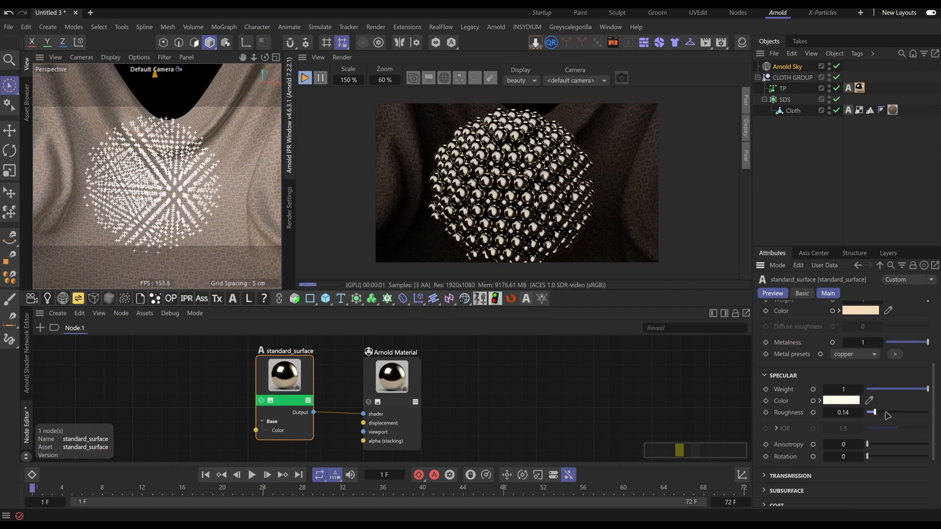
pyautogui.click(885, 412)
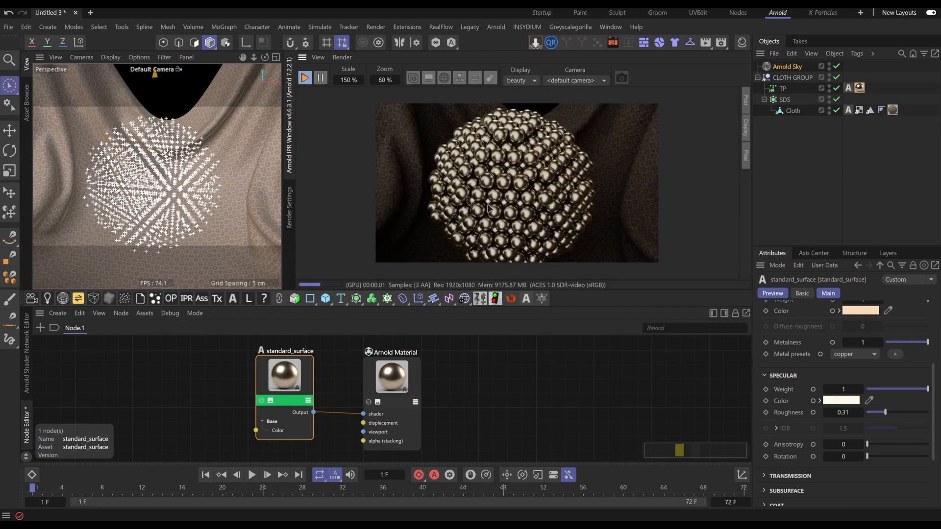
# Try the plastic material type on the spheres' standard_surface node with a specular roughness of 0.19
pyautogui.scroll(-2, 488, 208)
pyautogui.scroll(-3, 794, 467)
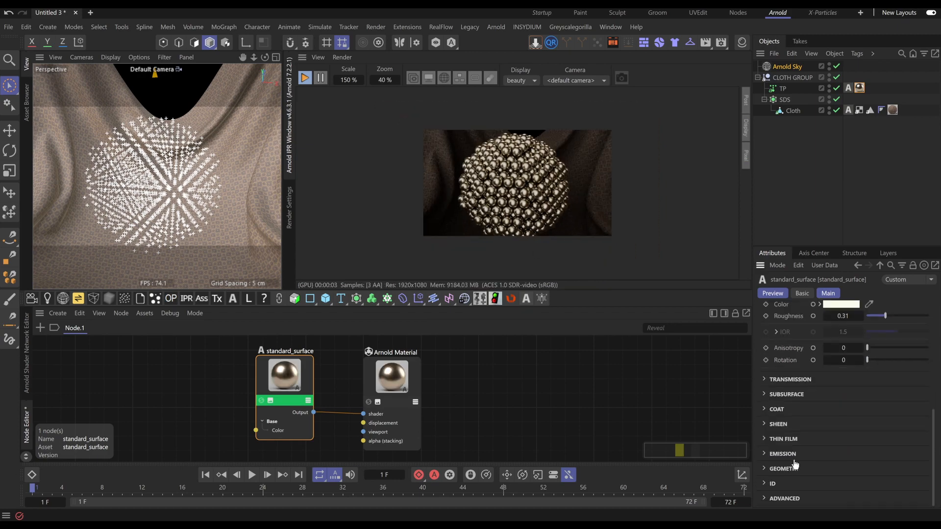
pyautogui.scroll(5, 789, 387)
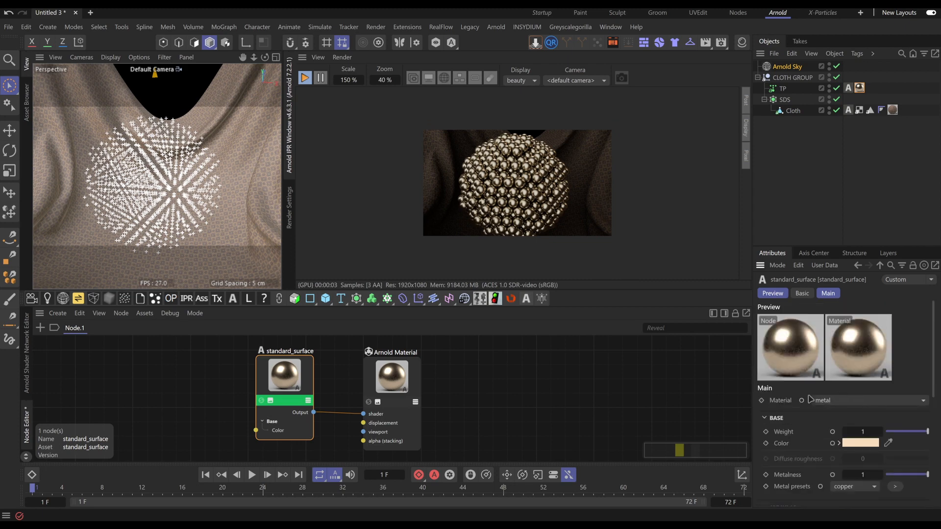
pyautogui.click(862, 445)
pyautogui.scroll(-3, 821, 456)
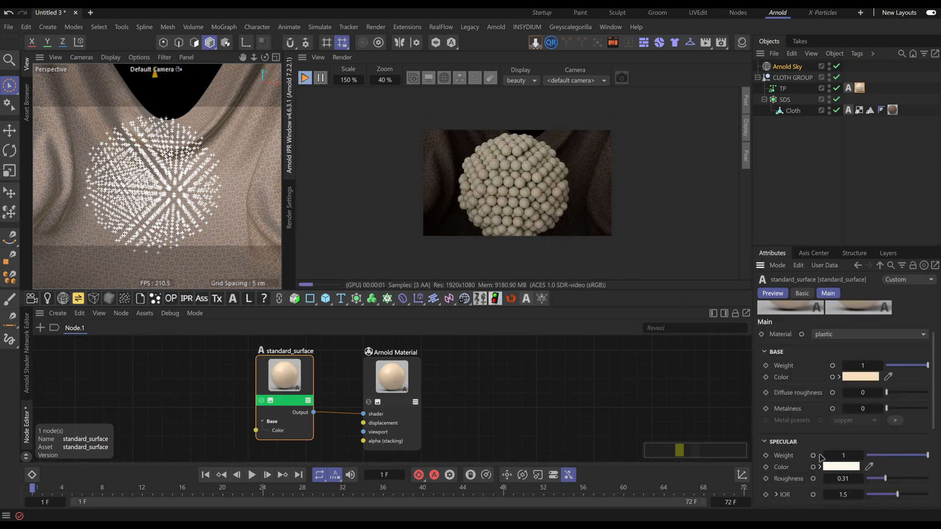
pyautogui.scroll(-3, 804, 455)
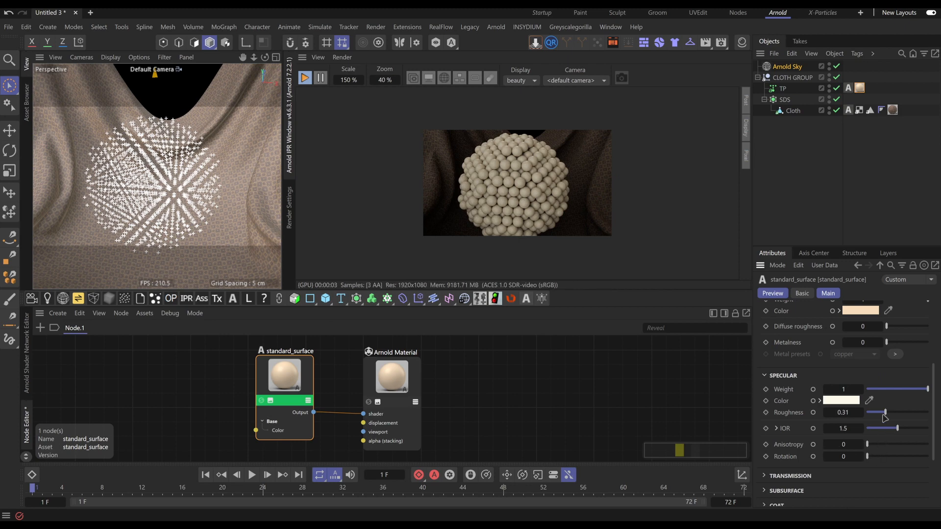
pyautogui.moveTo(884, 414); pyautogui.dragTo(877, 414)
pyautogui.scroll(3, 527, 203)
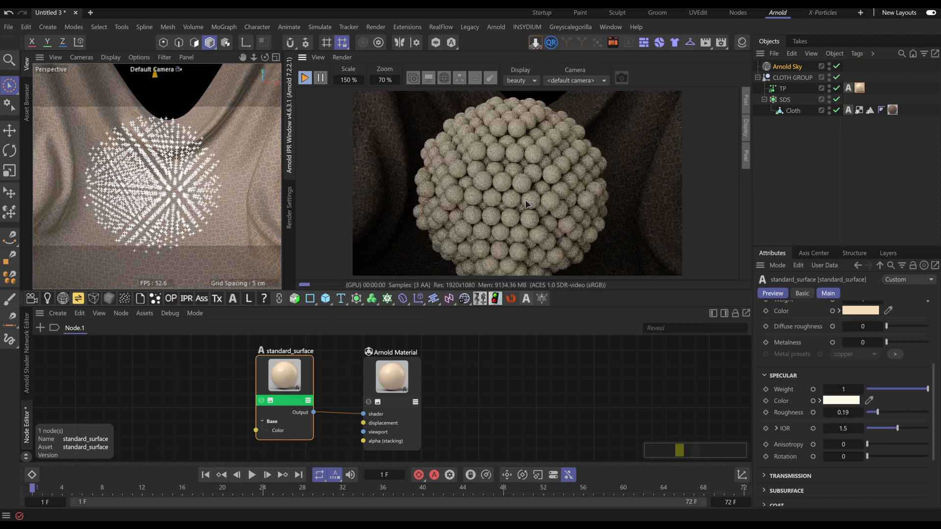
pyautogui.scroll(-2, 532, 232)
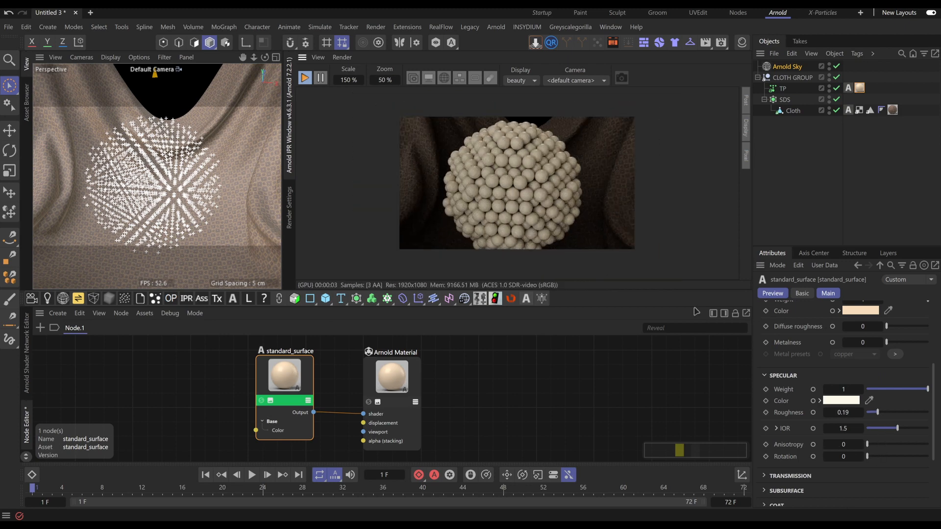
# Try a magenta specular color on the plastic spheres, and undo the recent material changes
pyautogui.scroll(3, 855, 361)
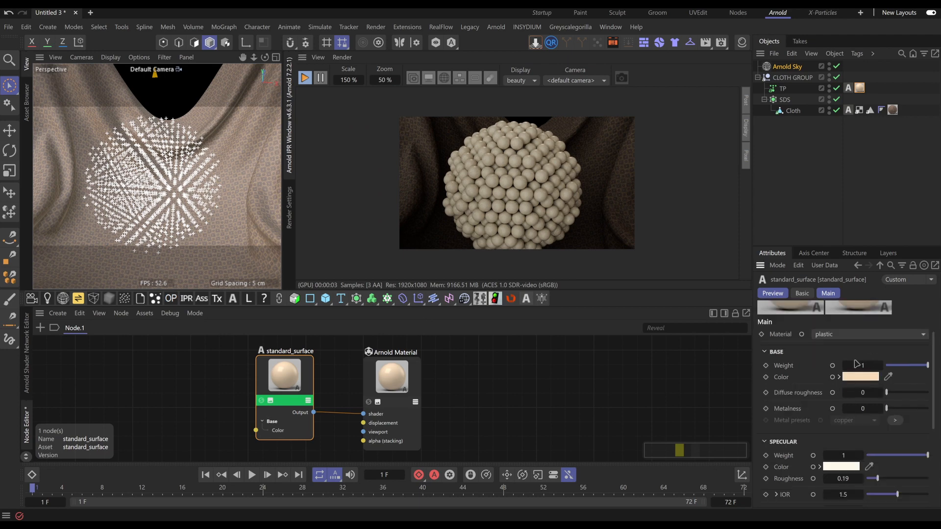
pyautogui.scroll(-3, 803, 409)
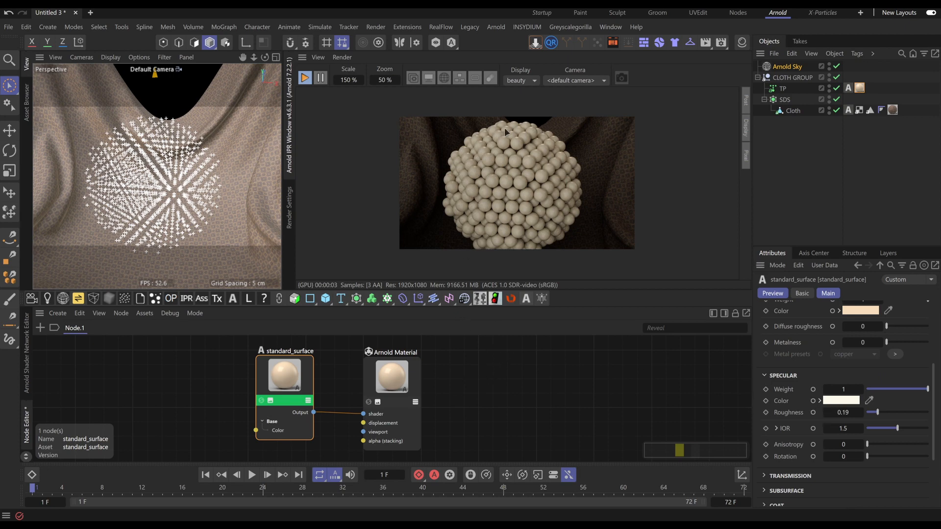
pyautogui.click(550, 380)
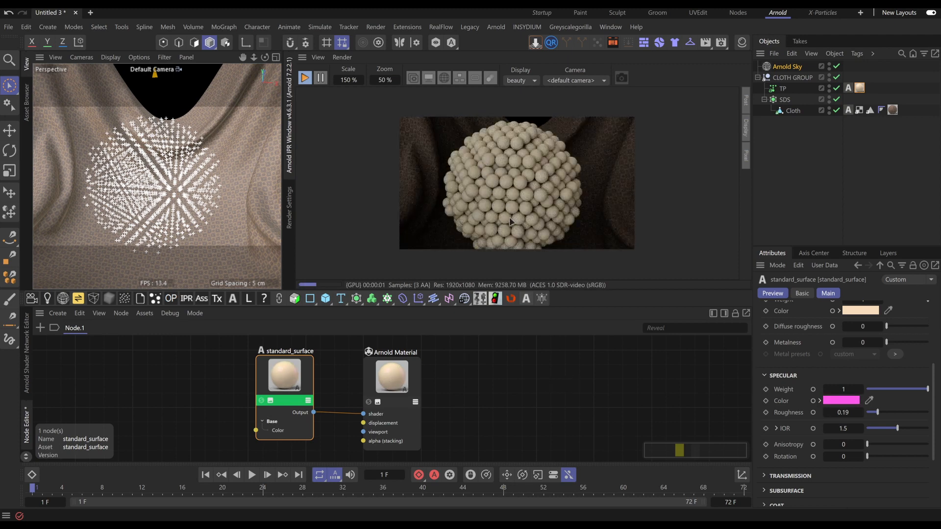
pyautogui.moveTo(506, 371); pyautogui.dragTo(472, 371)
pyautogui.hotkey('ctrl', 'z')
pyautogui.hotkey('ctrl', 'z')
pyautogui.hotkey('ctrl', 'z')
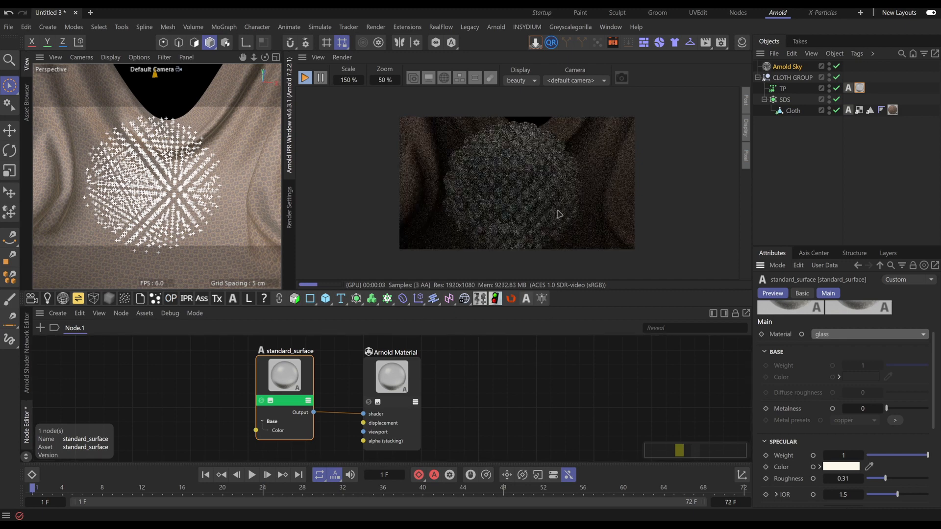
# Try the glass material type on the spheres with a specular roughness of 0.75
pyautogui.scroll(-3, 791, 446)
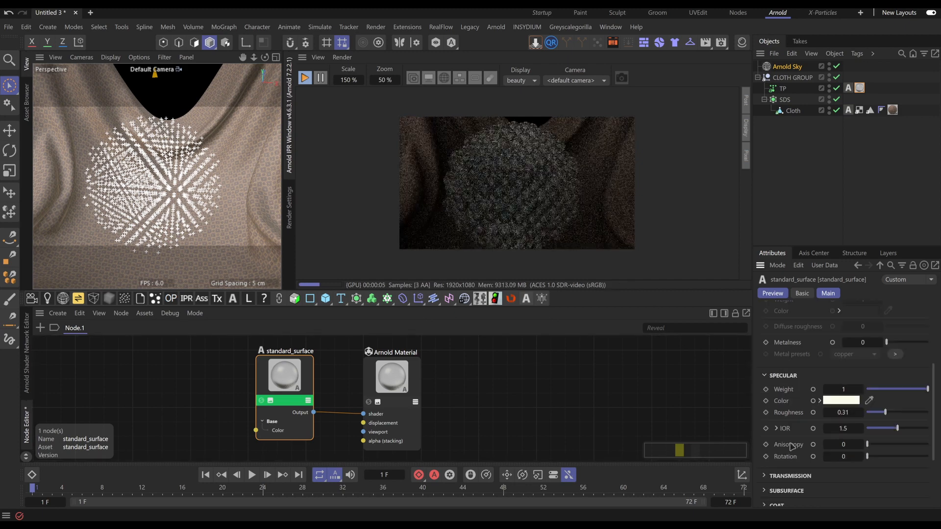
pyautogui.click(913, 413)
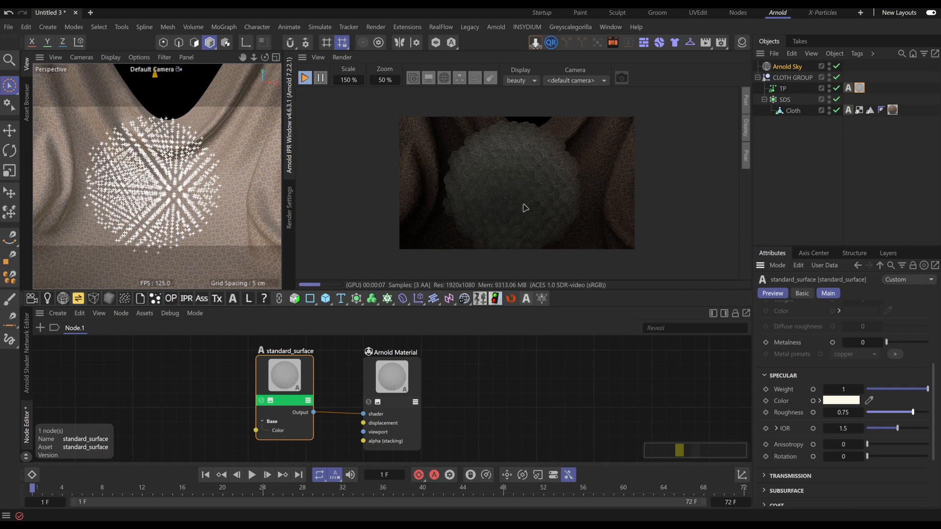
pyautogui.scroll(2, 523, 203)
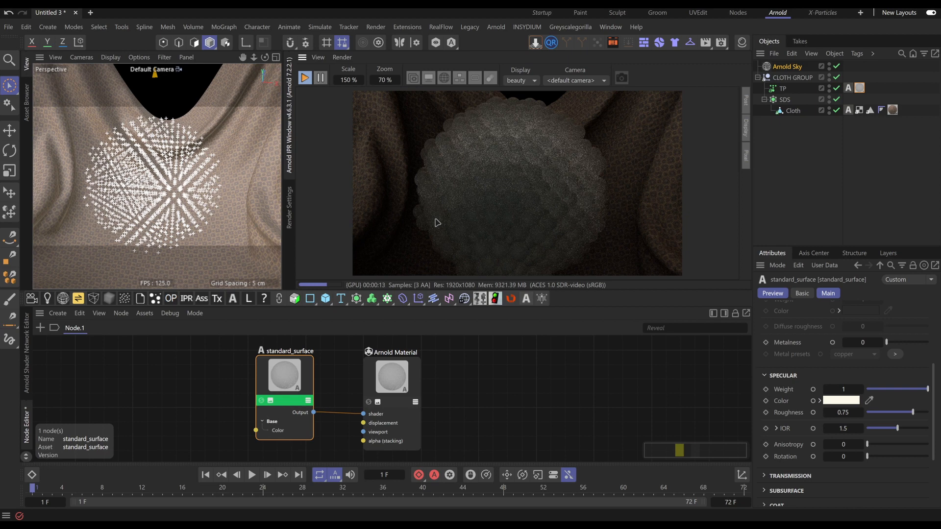
pyautogui.scroll(-1, 464, 239)
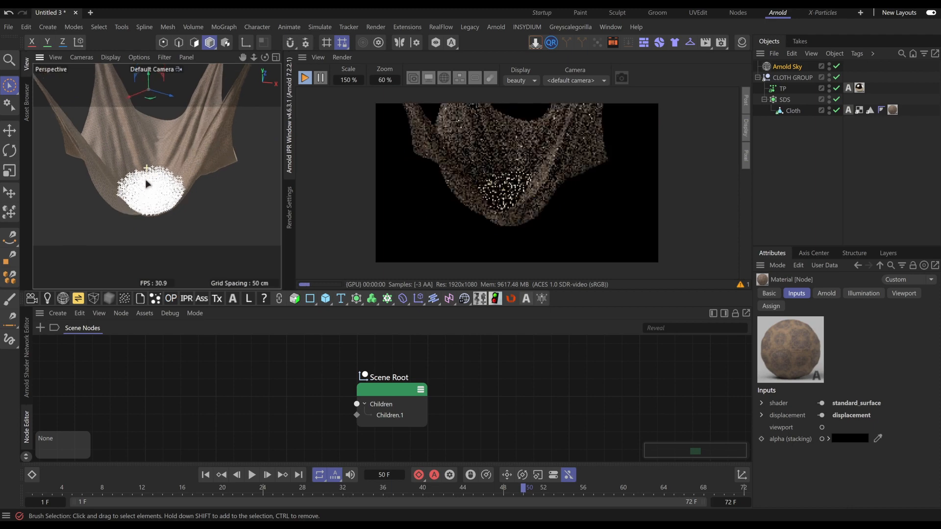
# Orbit the perspective view around the draped cloth and particles at frame 50
pyautogui.keyDown('alt'); pyautogui.moveTo(146, 180); pyautogui.dragTo(149, 179); pyautogui.keyUp('alt')
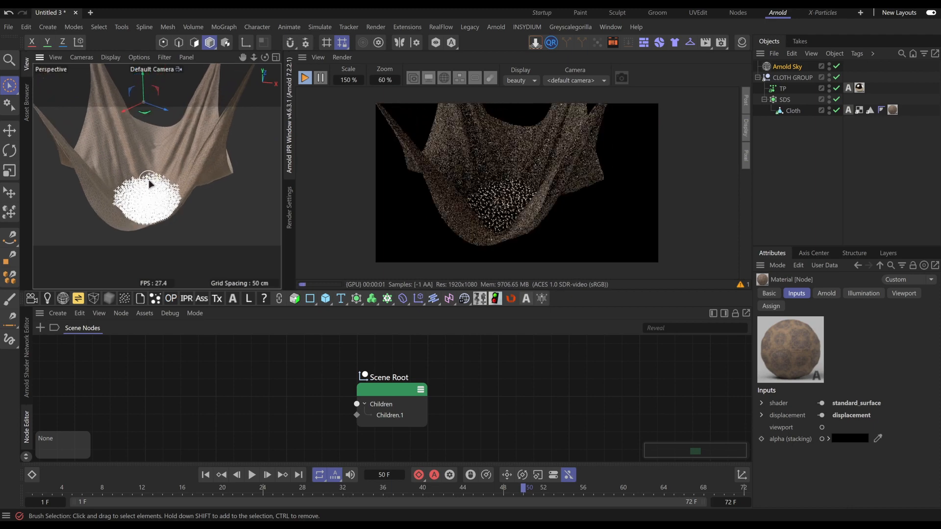